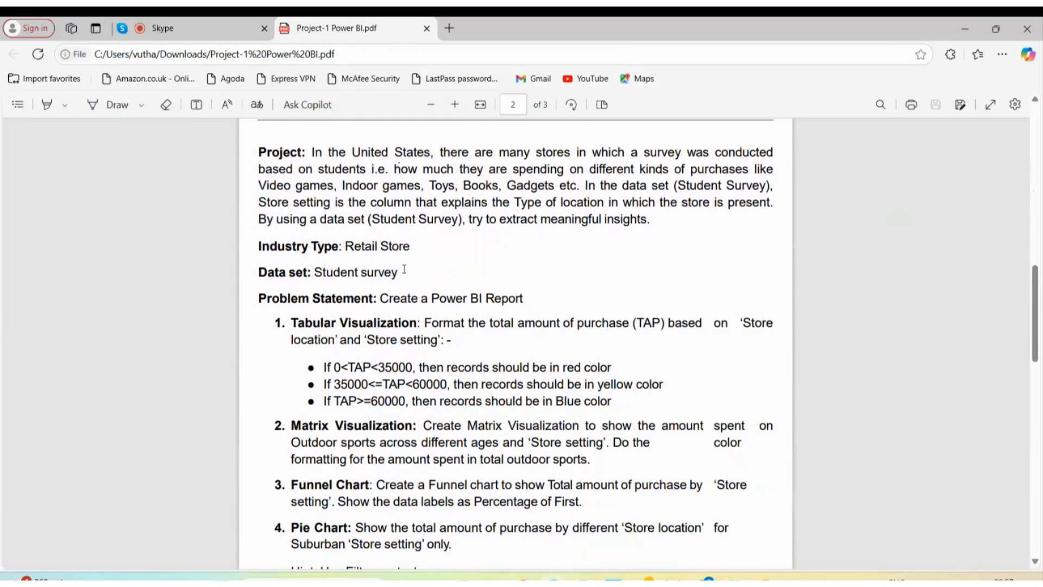
# Step: Examine the Power BI project brief's data set description and its numbered report tasks, from the tabular visualization to the Q&A feature
pyautogui.scroll(-10, 397, 305)
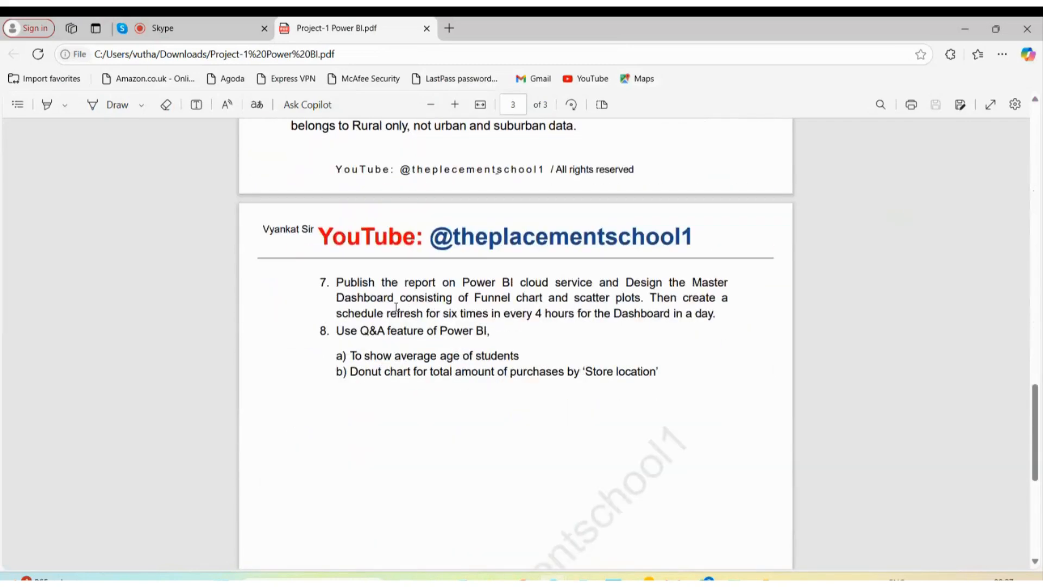
pyautogui.scroll(10, 397, 308)
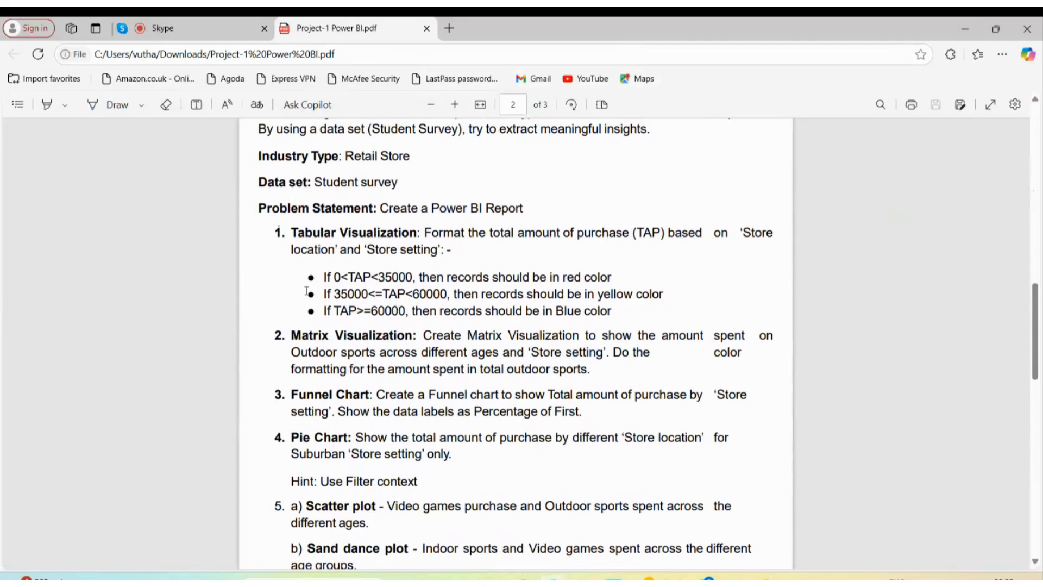
pyautogui.scroll(-1, 349, 234)
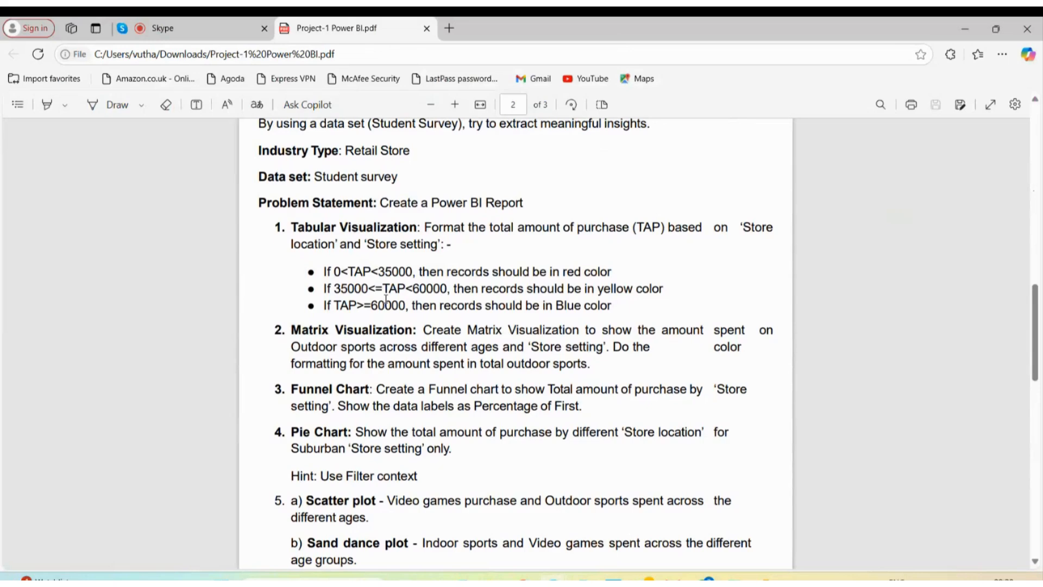
pyautogui.scroll(-1, 512, 296)
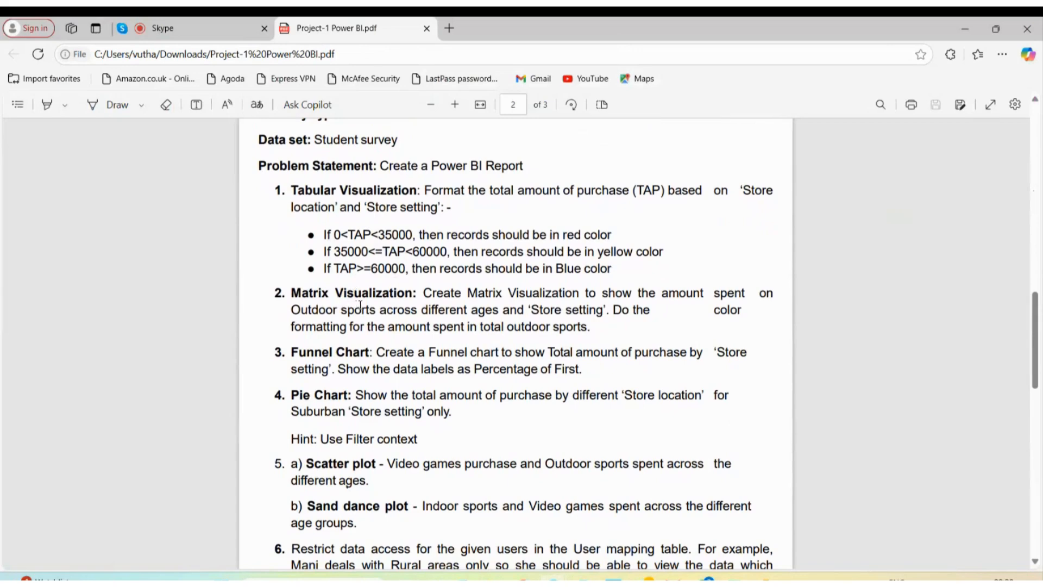
pyautogui.scroll(-1, 360, 304)
pyautogui.scroll(-1, 360, 304)
pyautogui.scroll(-1, 360, 305)
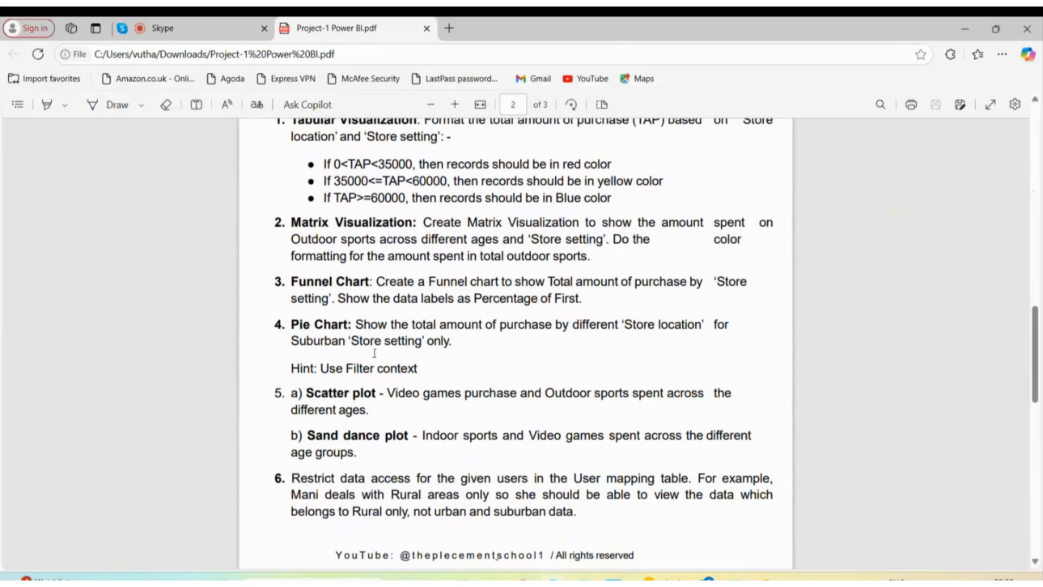
pyautogui.scroll(-1, 359, 360)
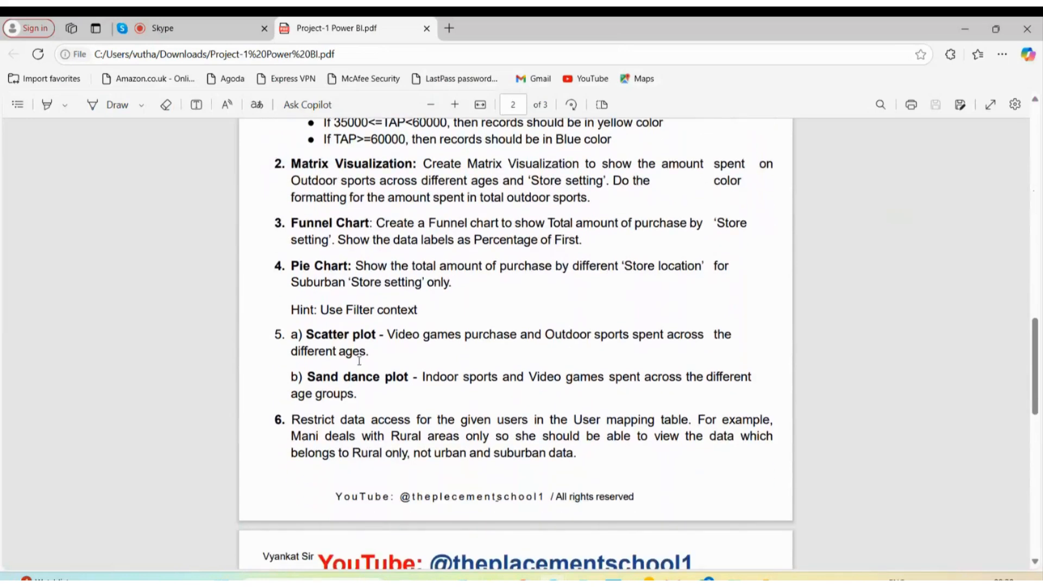
pyautogui.scroll(-1, 359, 361)
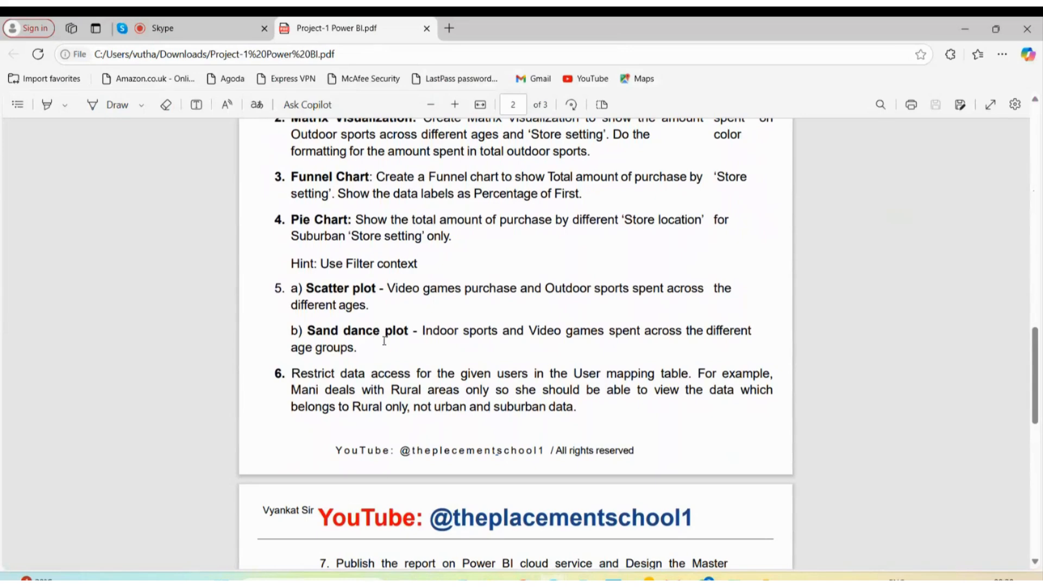
pyautogui.scroll(-1, 384, 341)
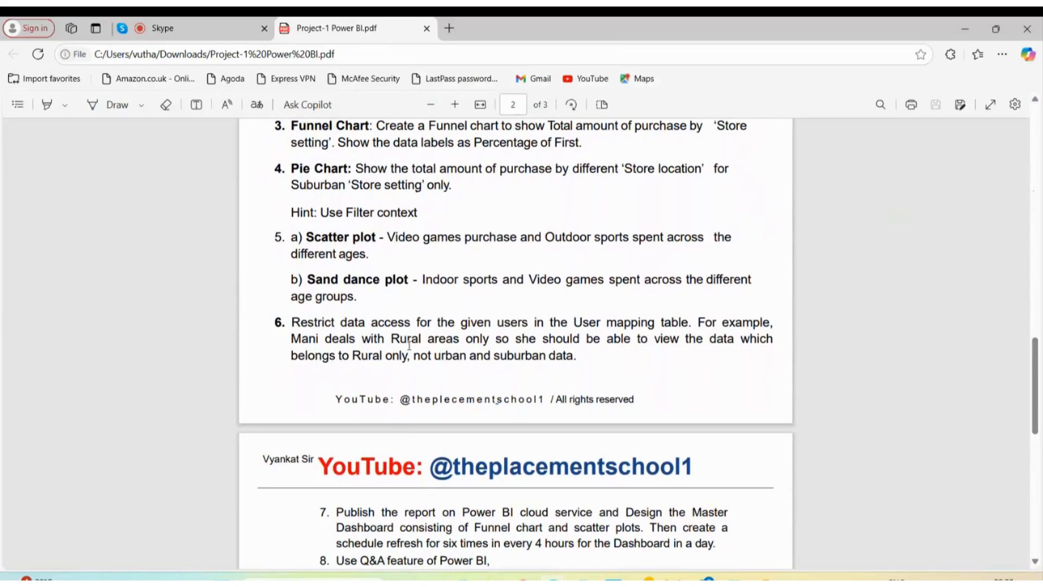
pyautogui.scroll(-4, 409, 346)
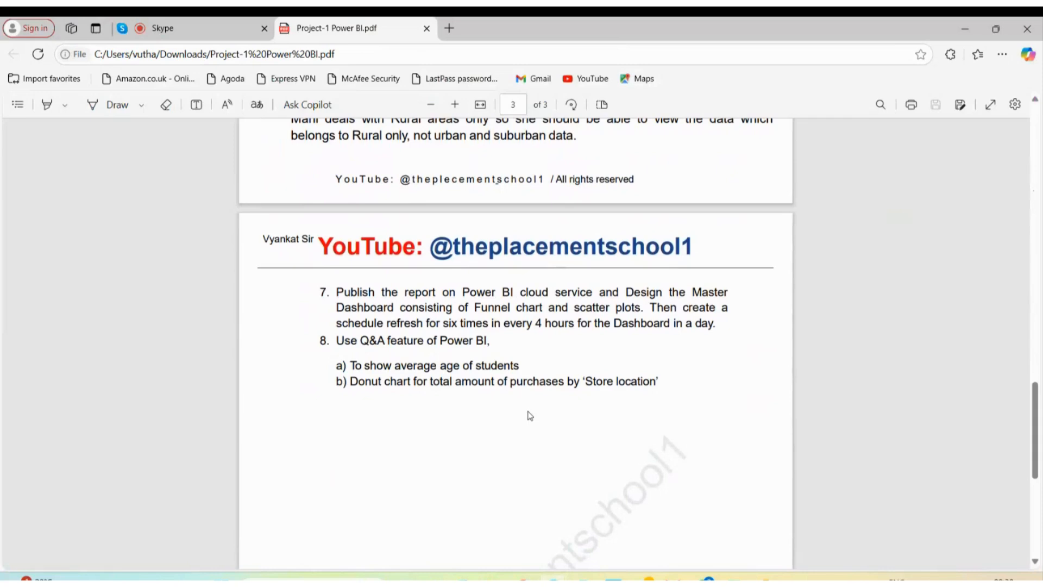
pyautogui.scroll(9, 531, 416)
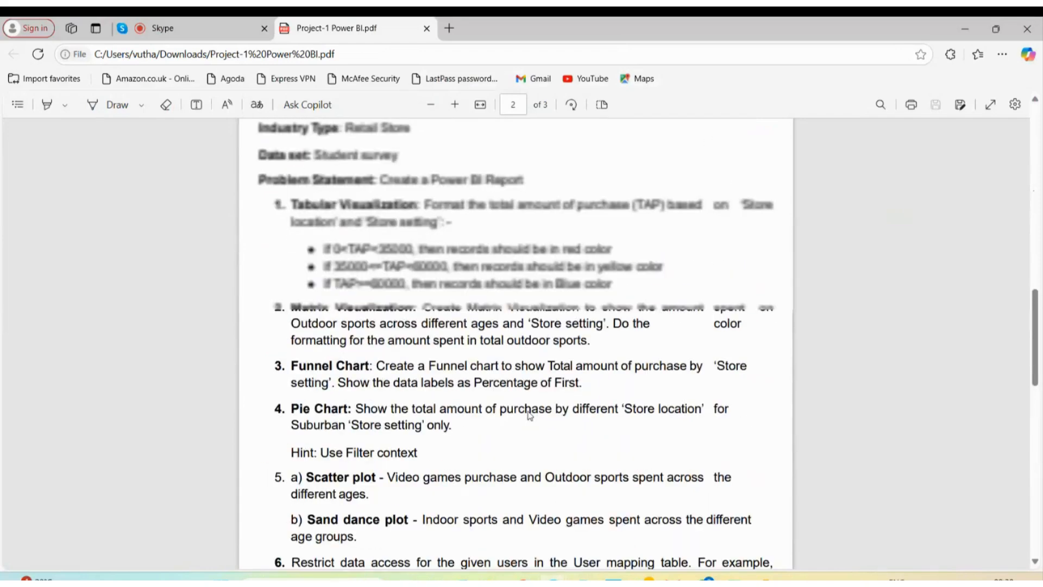
pyautogui.scroll(6, 530, 416)
pyautogui.scroll(-6, 530, 416)
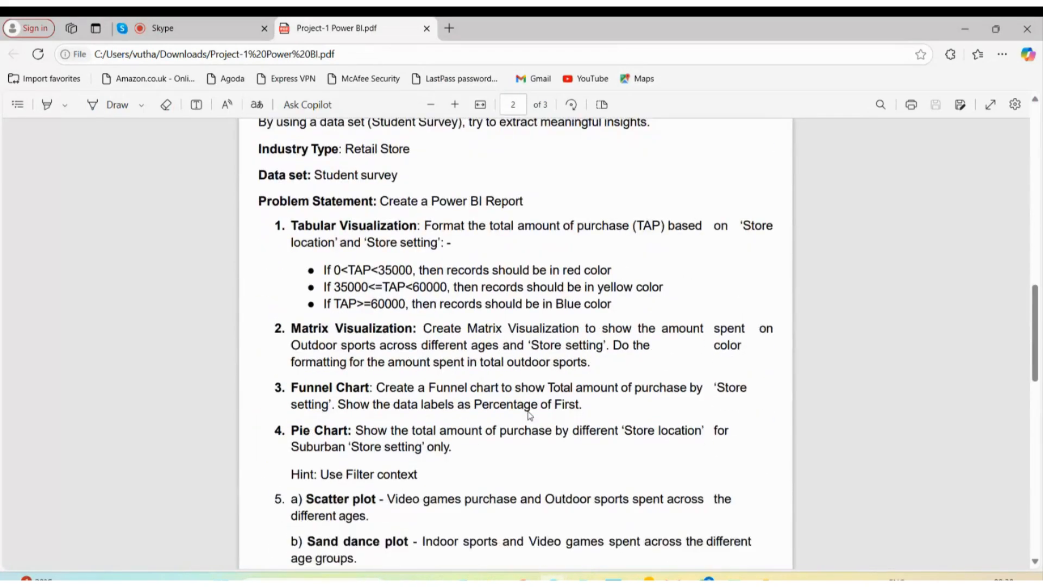
pyautogui.scroll(-7, 531, 415)
pyautogui.scroll(-1, 530, 415)
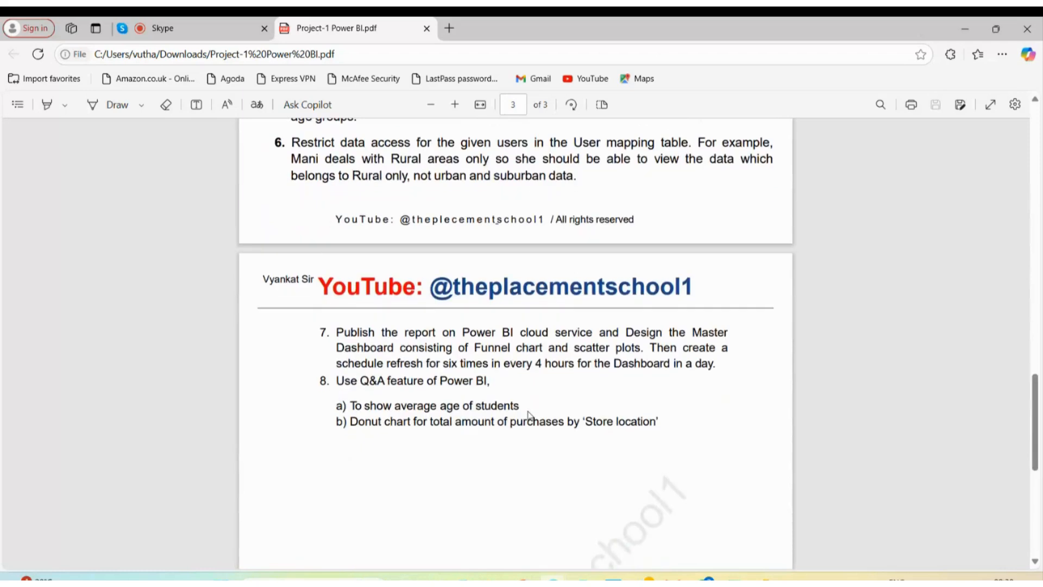
pyautogui.scroll(4, 530, 416)
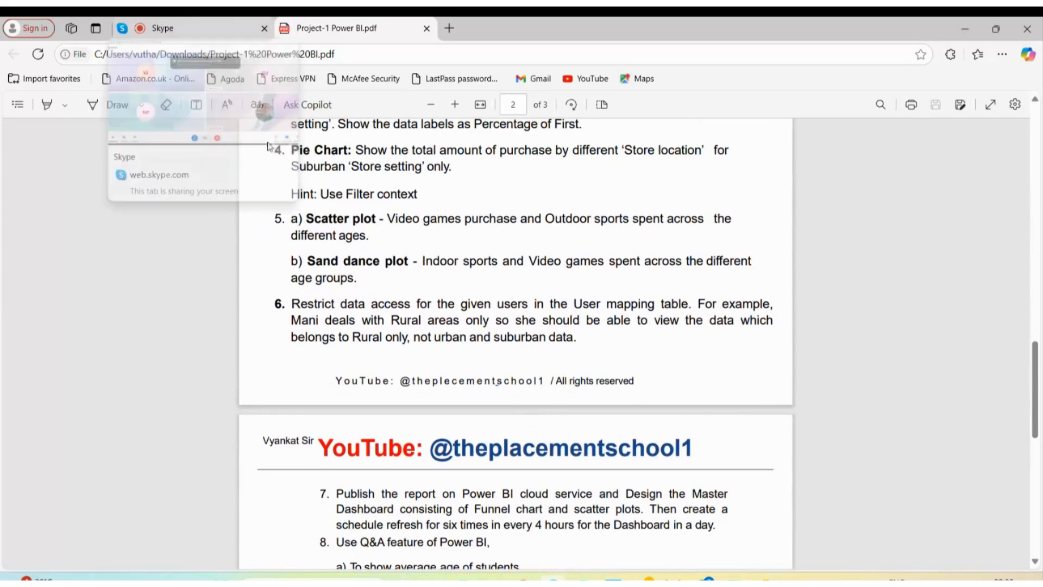
# Step: Switch to the Student Survey Data workbook in Excel and check the cell counts of the header row and the first column
pyautogui.click(219, 34)
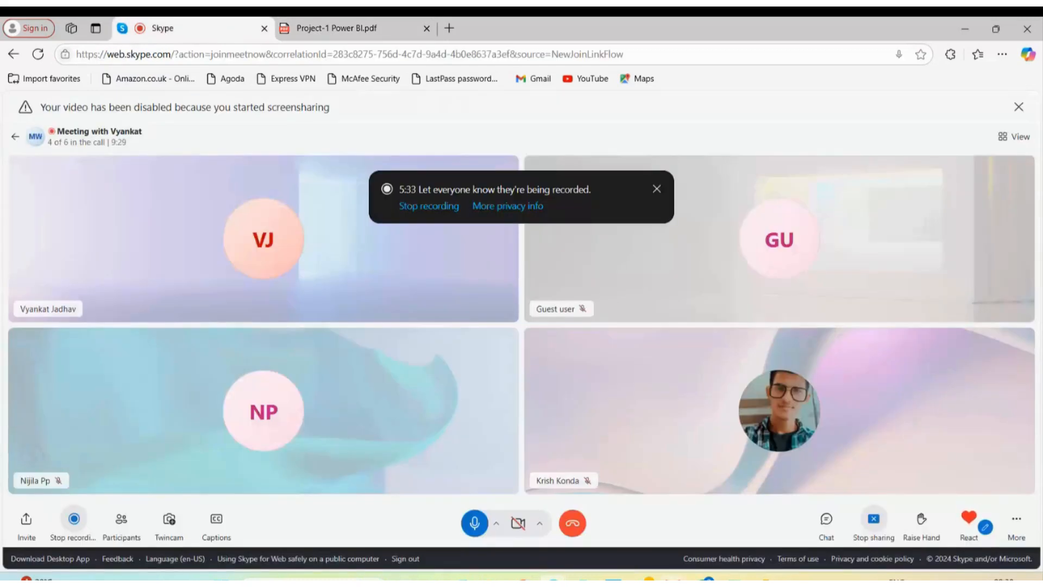
pyautogui.click(732, 579)
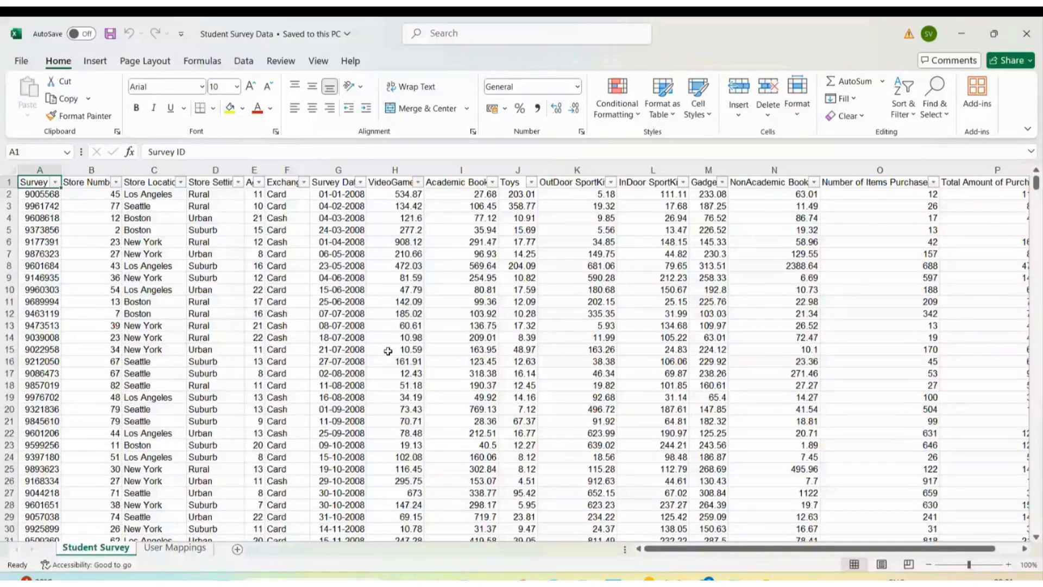
pyautogui.scroll(5, 398, 347)
pyautogui.click(6, 182)
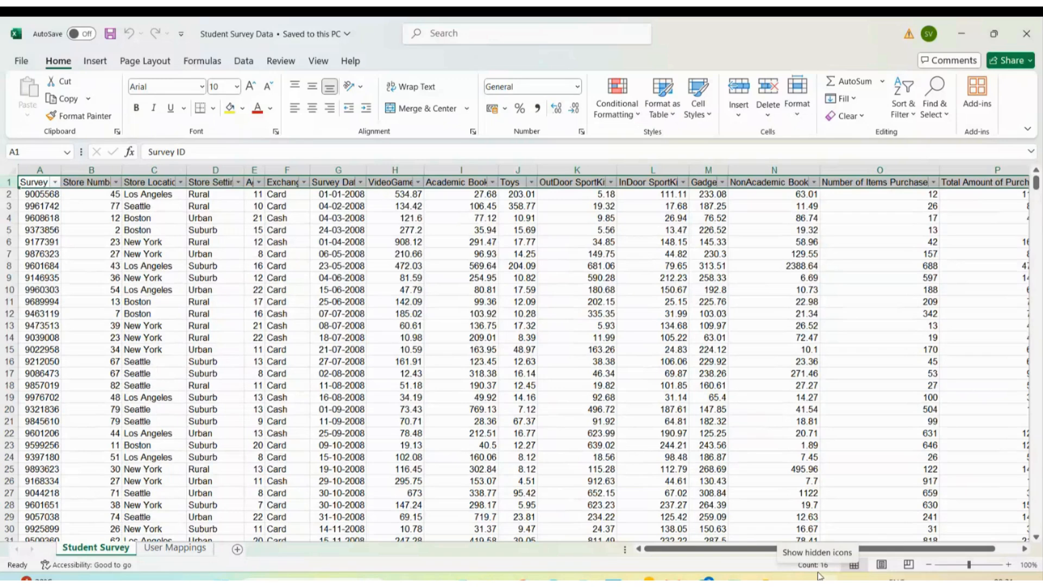
pyautogui.click(35, 170)
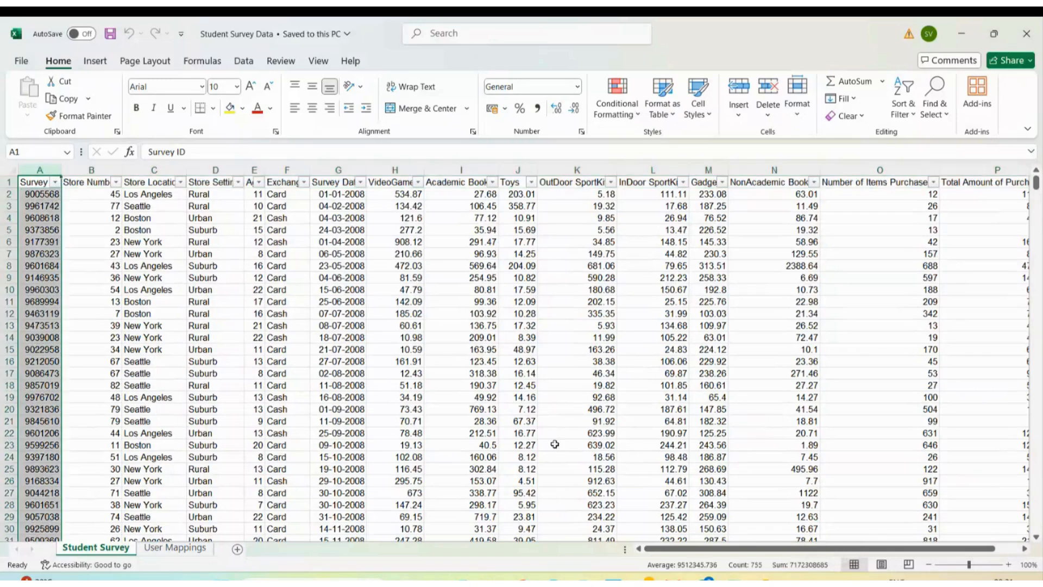
pyautogui.moveTo(758, 576)
pyautogui.click(7, 182)
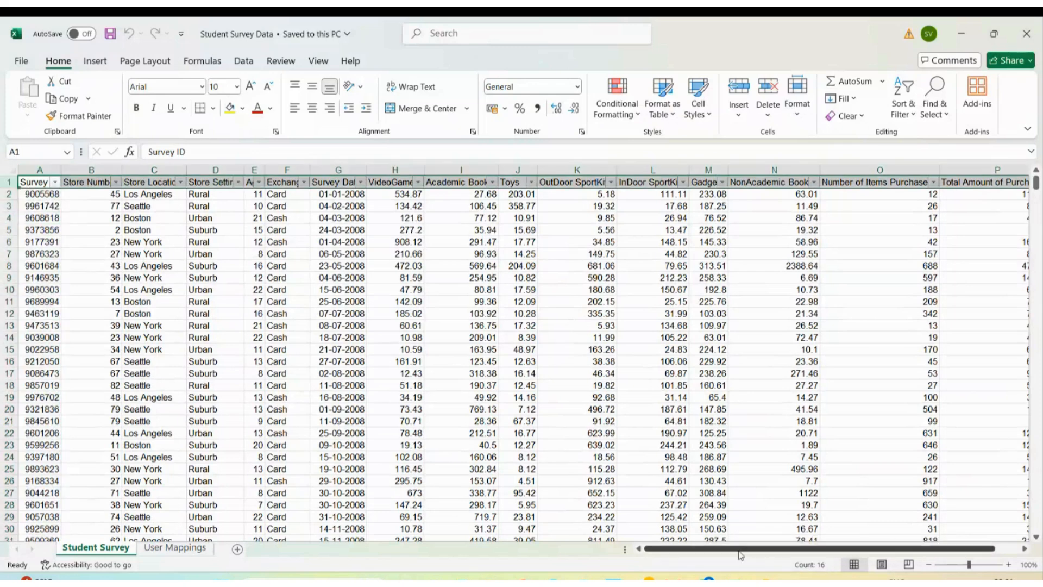
pyautogui.click(820, 570)
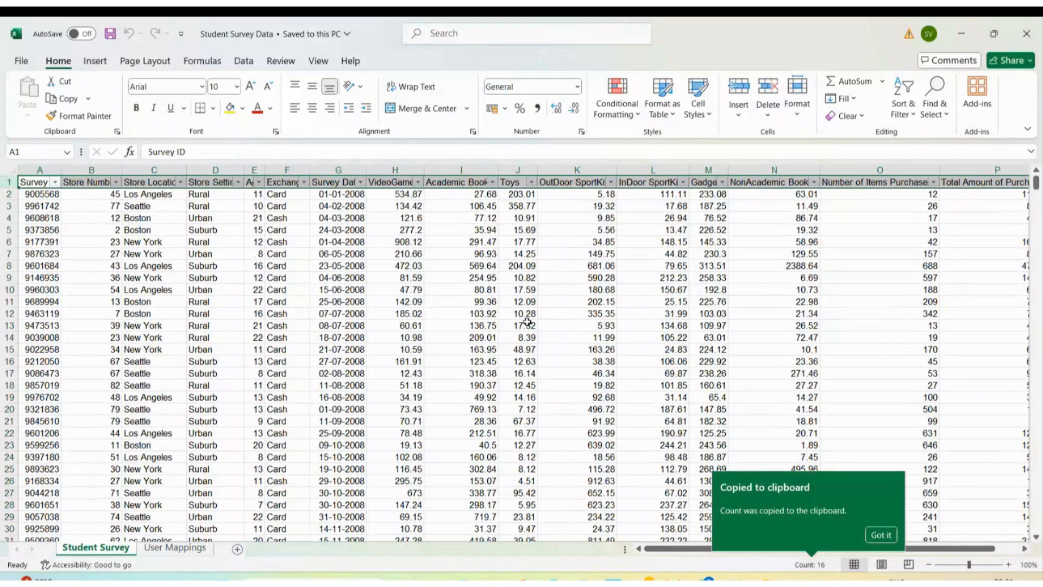
pyautogui.click(456, 219)
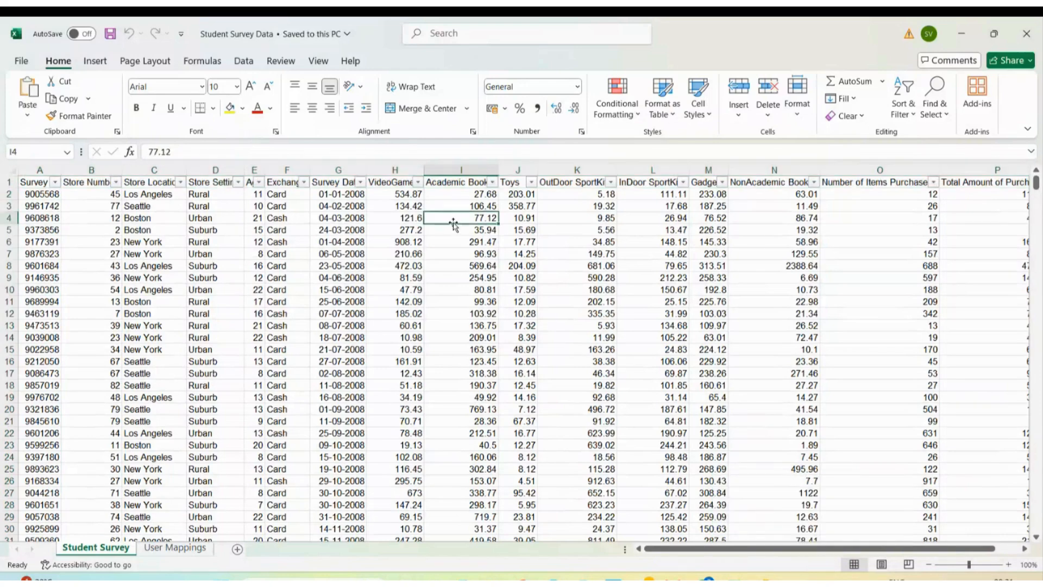
# Step: Fit the widths of the Store Number, Store Location and Store Setting columns to their full headers
pyautogui.doubleClick(126, 169)
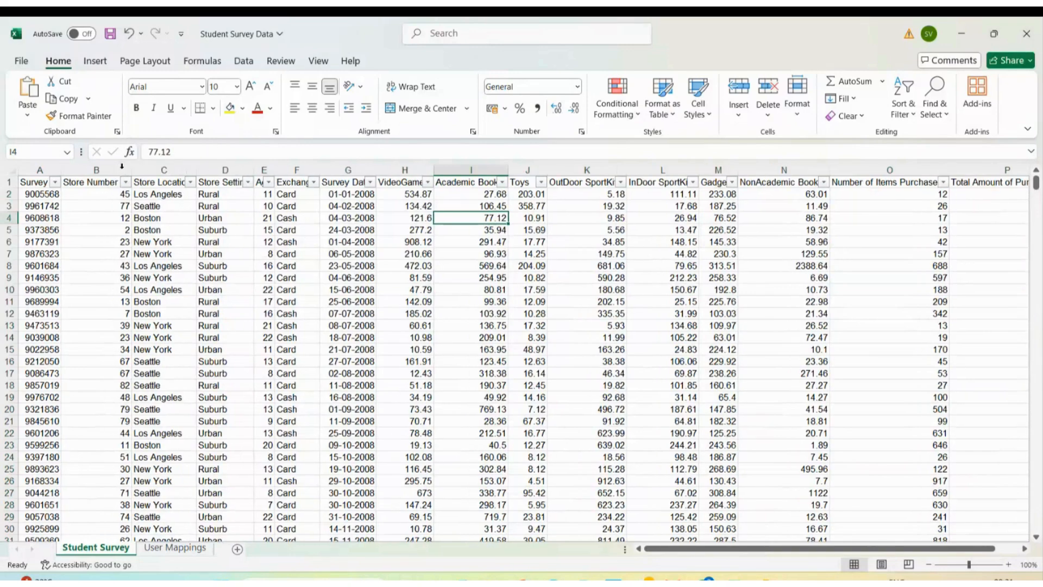
pyautogui.doubleClick(197, 169)
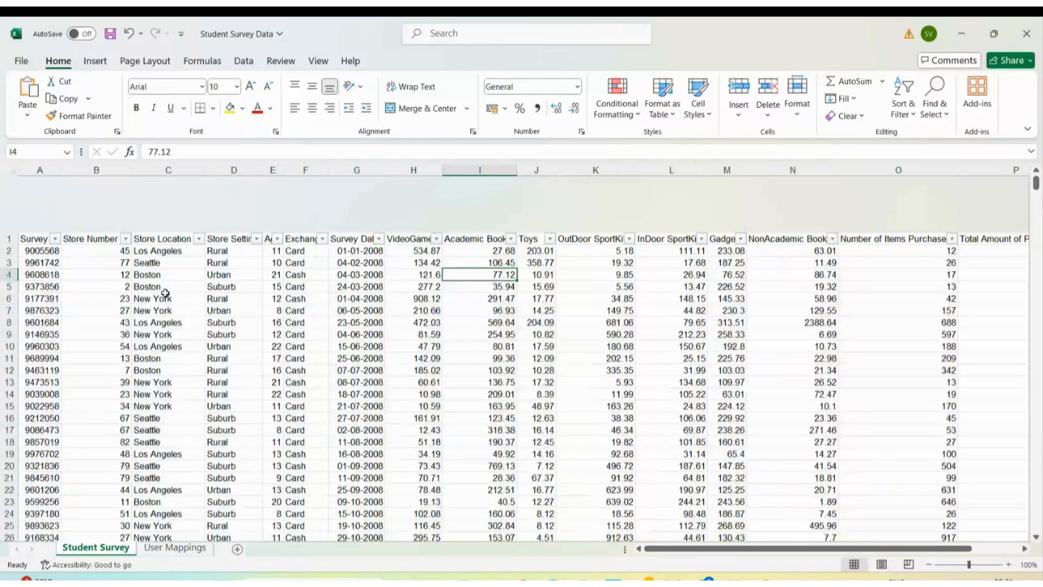
pyautogui.scroll(-2, 165, 294)
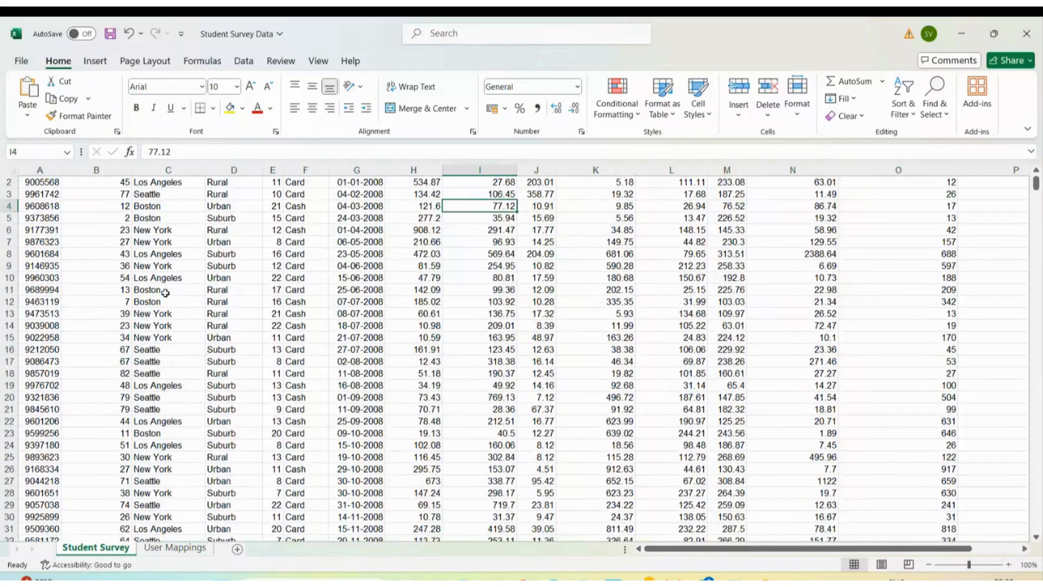
pyautogui.scroll(1, 166, 294)
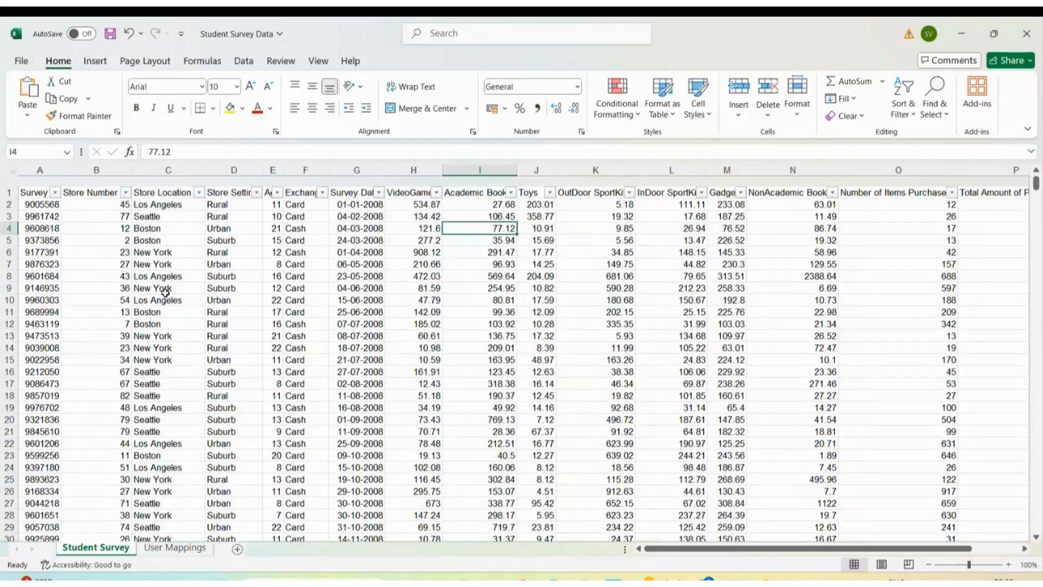
pyautogui.doubleClick(259, 166)
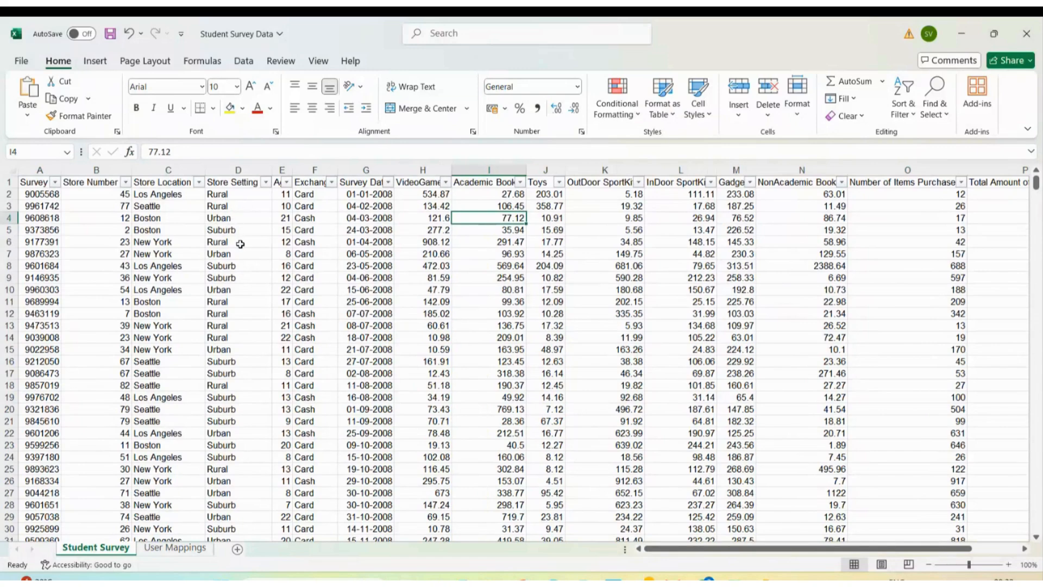
# Step: Review the Store Setting filter values and widen the Age column to fit its full header
pyautogui.click(266, 183)
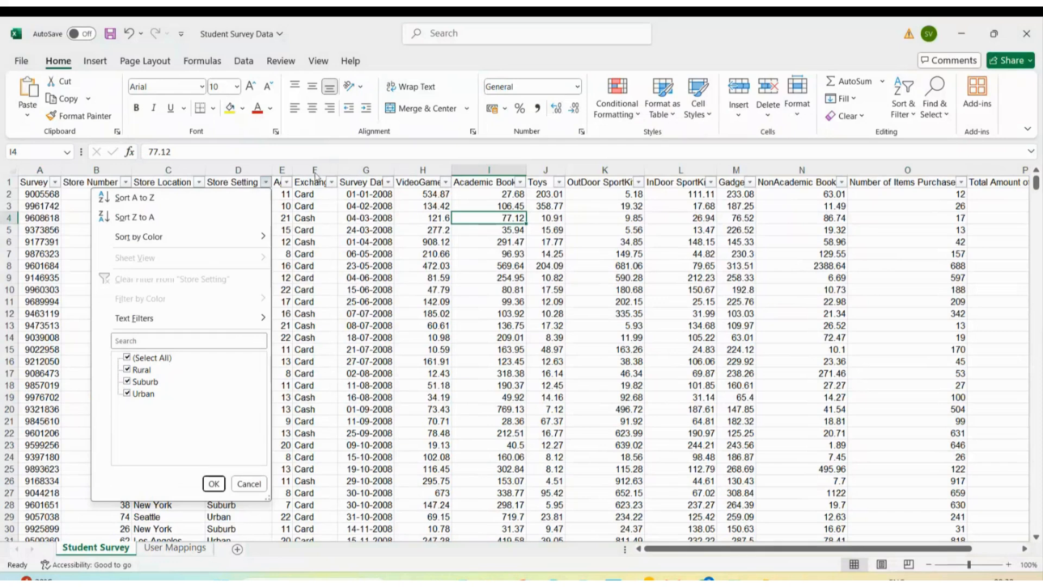
pyautogui.click(300, 166)
pyautogui.click(291, 168)
pyautogui.moveTo(291, 168); pyautogui.dragTo(303, 168)
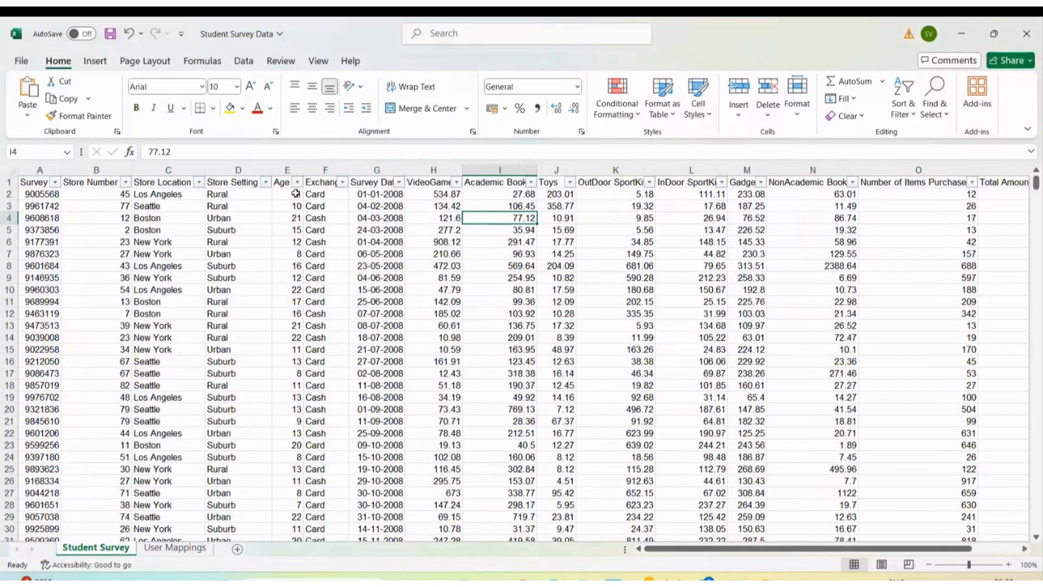
# Step: Review the full range of filter values in the Age column, keeping all of them selected
pyautogui.click(298, 182)
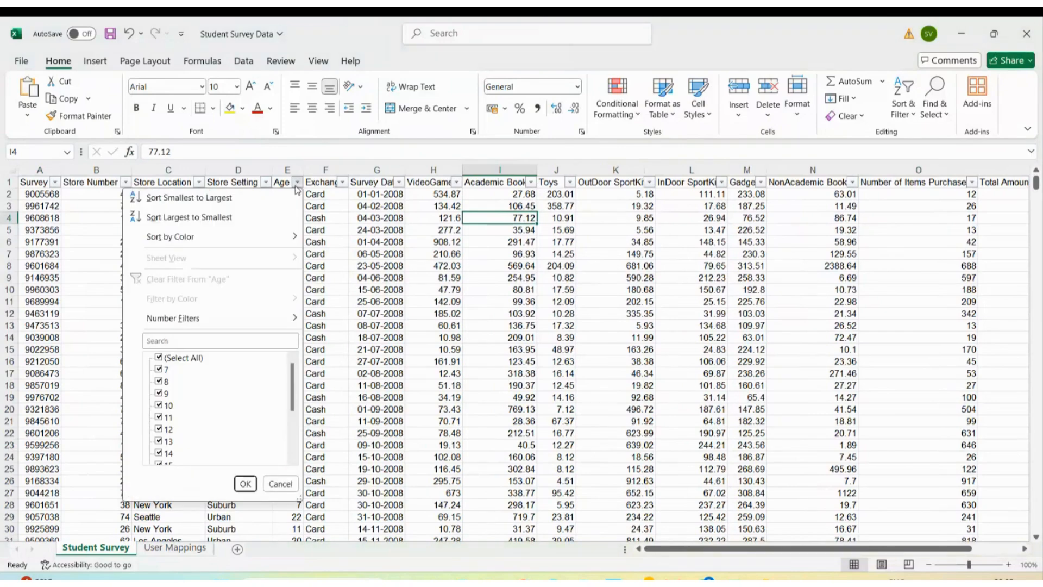
pyautogui.scroll(-1, 202, 402)
pyautogui.scroll(1, 179, 380)
pyautogui.scroll(-3, 182, 382)
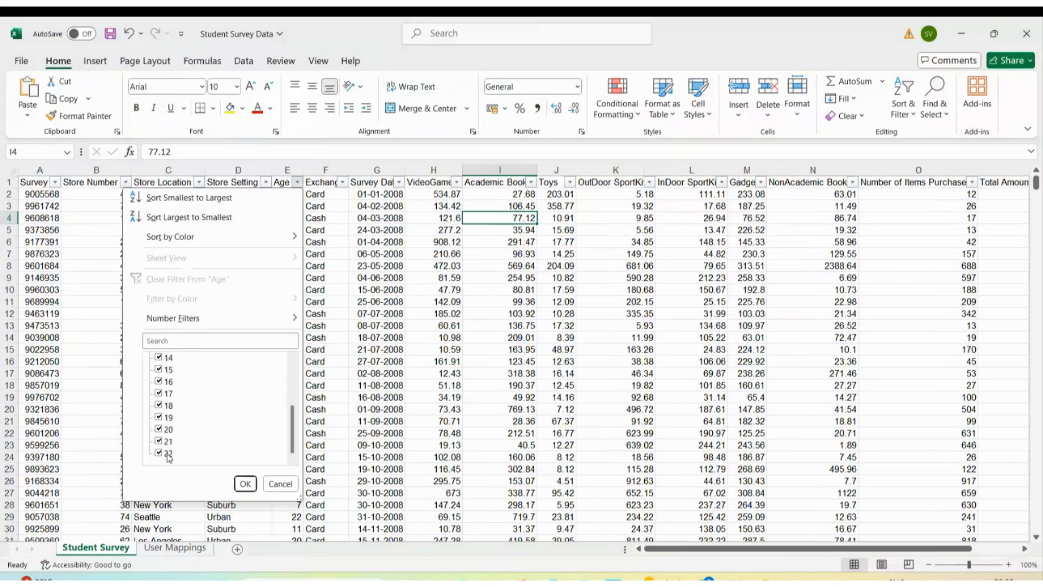
pyautogui.scroll(3, 192, 426)
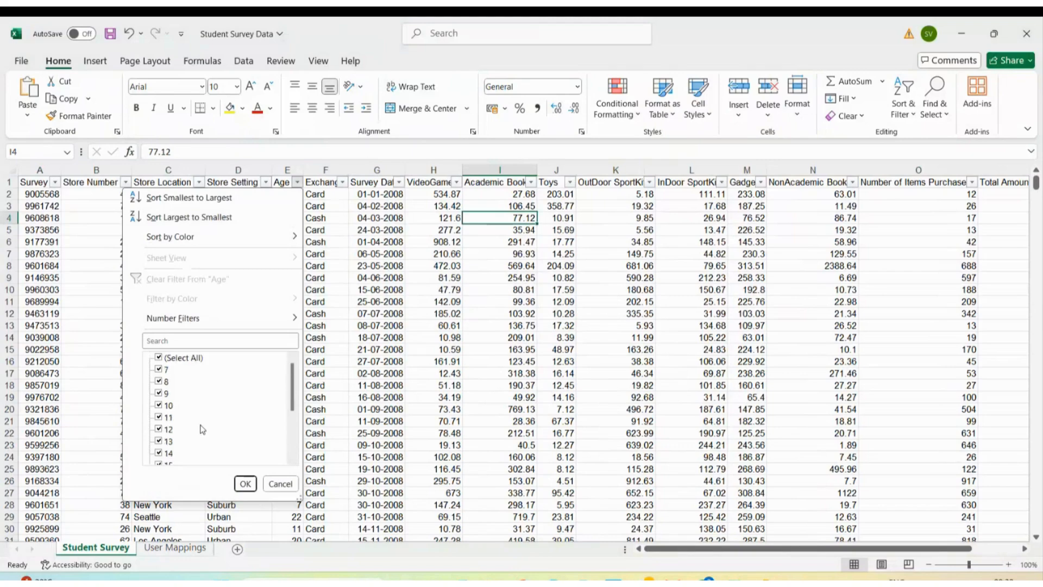
pyautogui.click(245, 483)
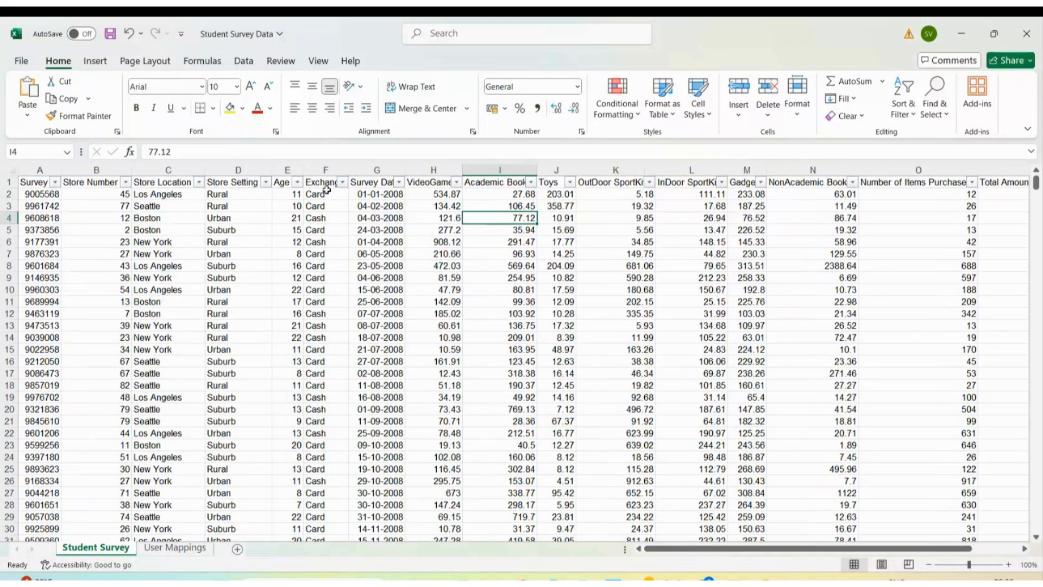
# Step: Fit the Exchange and Survey Date columns to their full headers and review the Exchange filter values
pyautogui.doubleClick(349, 170)
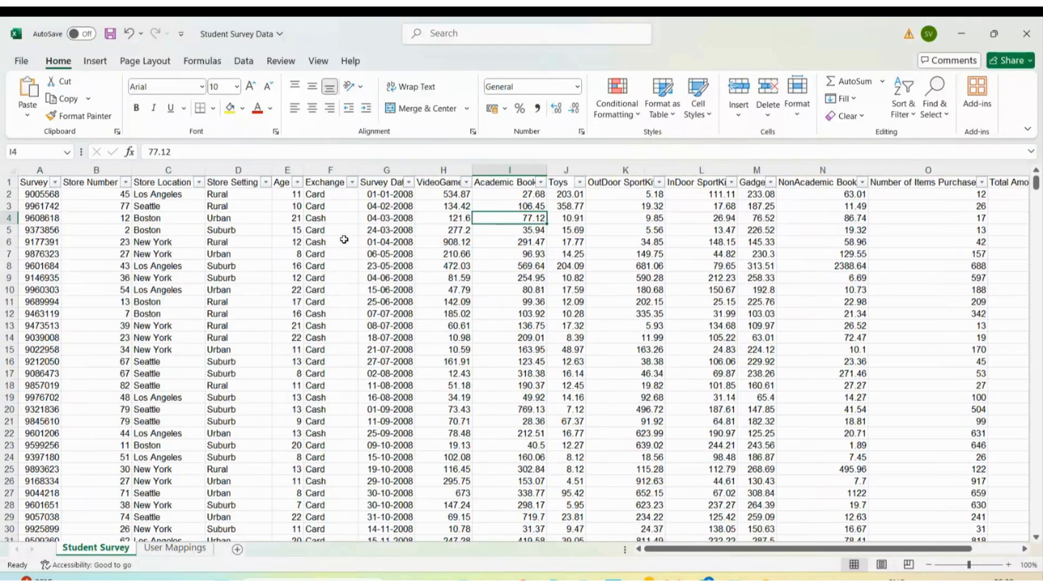
pyautogui.click(353, 182)
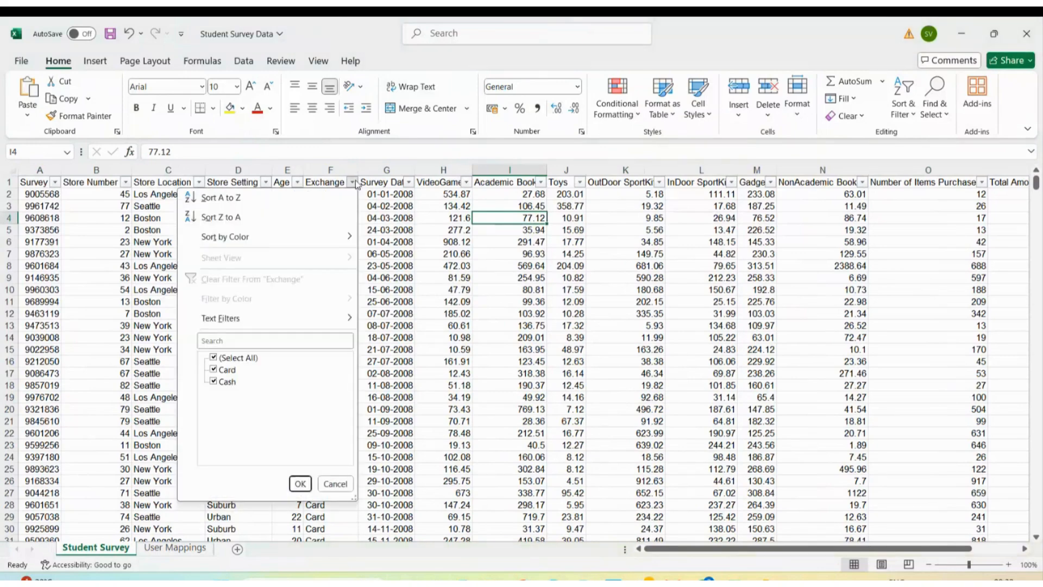
pyautogui.click(301, 482)
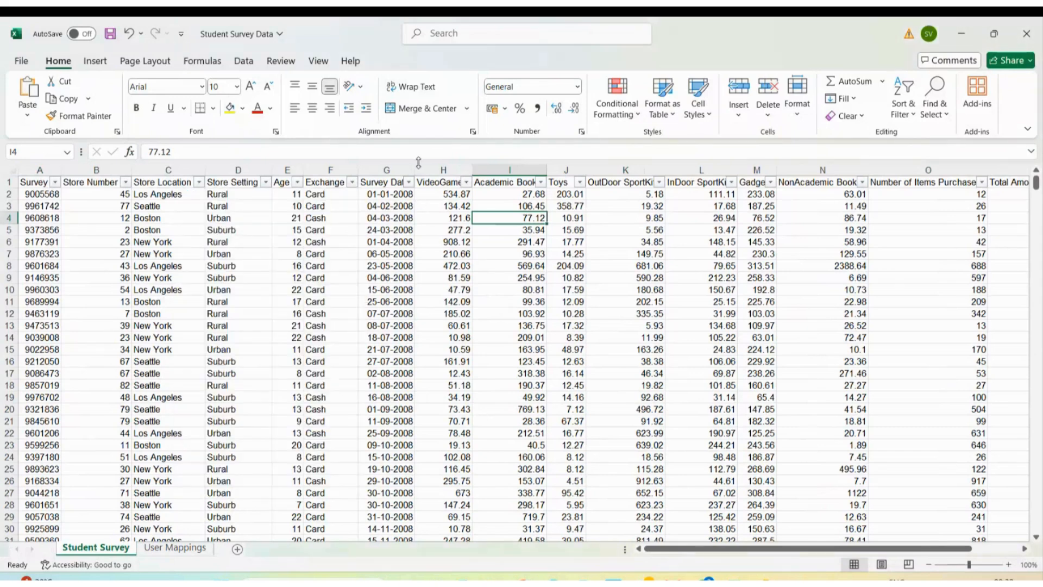
pyautogui.doubleClick(415, 169)
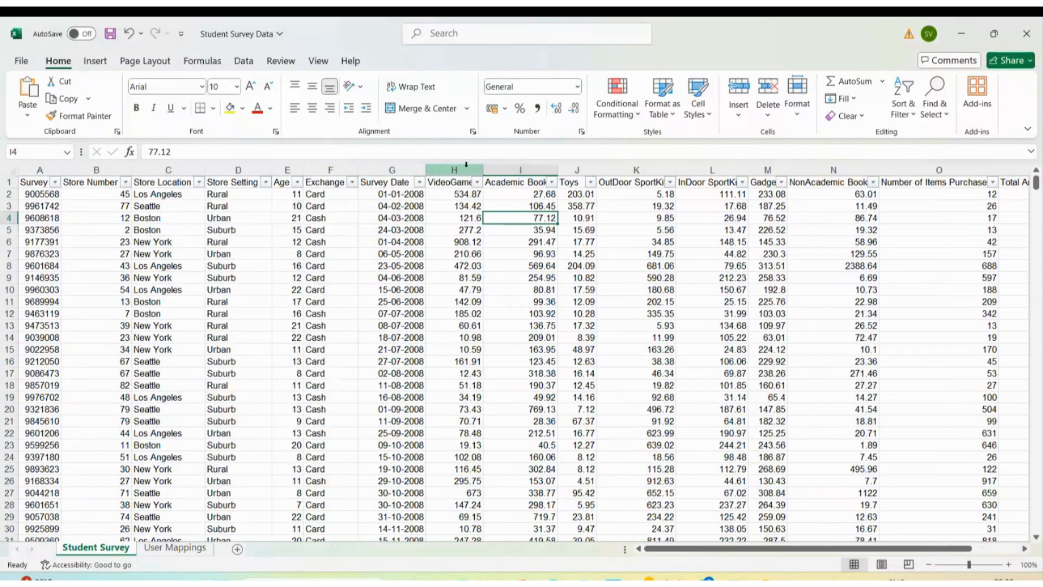
# Step: Fit the VideoGames, Academic Books and OutDoor SportKits columns to their full headers
pyautogui.doubleClick(483, 168)
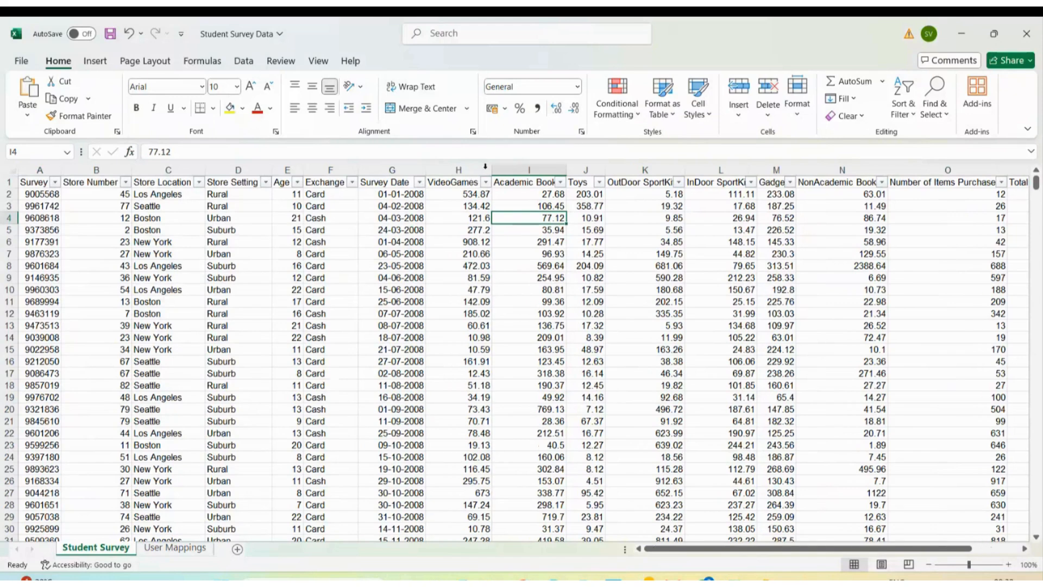
pyautogui.click(566, 164)
pyautogui.doubleClick(565, 165)
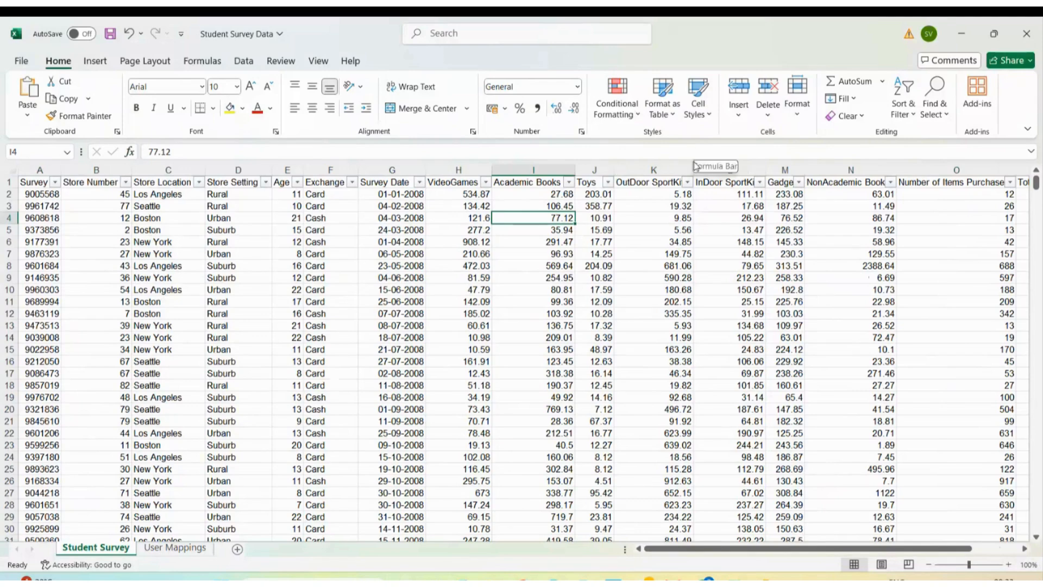
pyautogui.moveTo(693, 164); pyautogui.dragTo(701, 163)
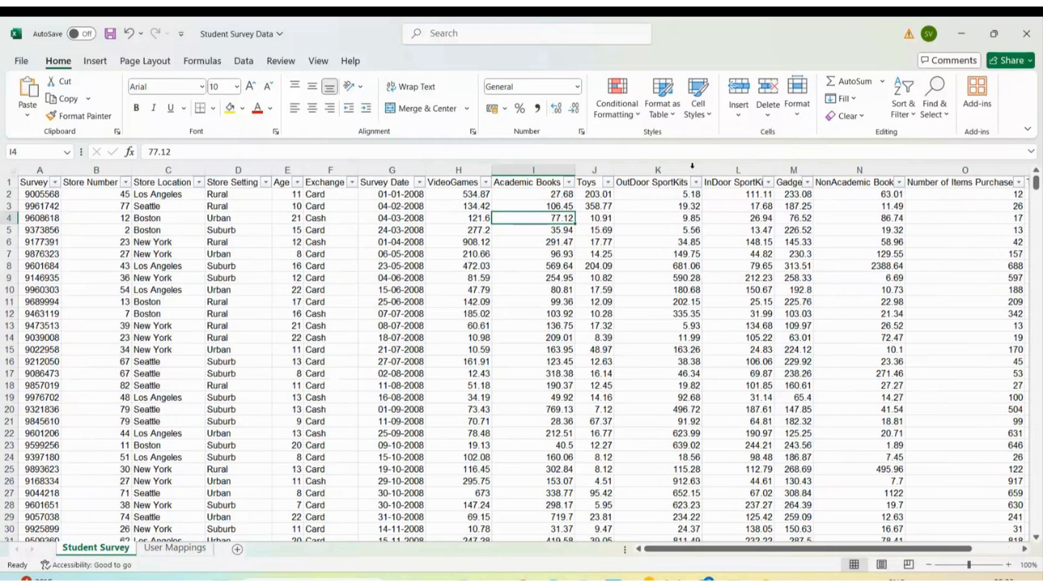
# Step: Fit the InDoor SportKits, Gadgets, NonAcademic Books and Number of Items Purchased columns to their full headers
pyautogui.doubleClick(775, 165)
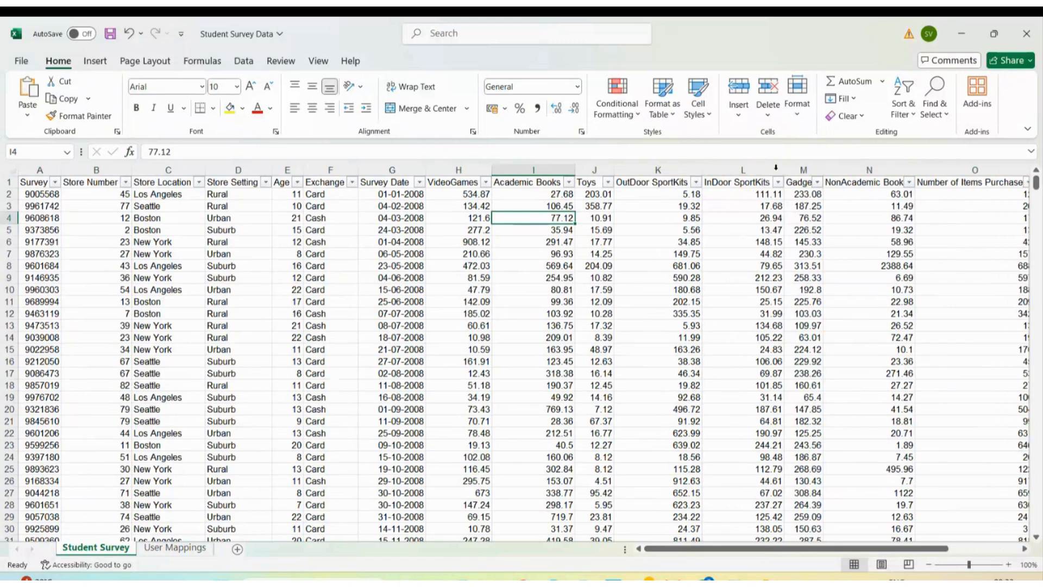
pyautogui.doubleClick(823, 169)
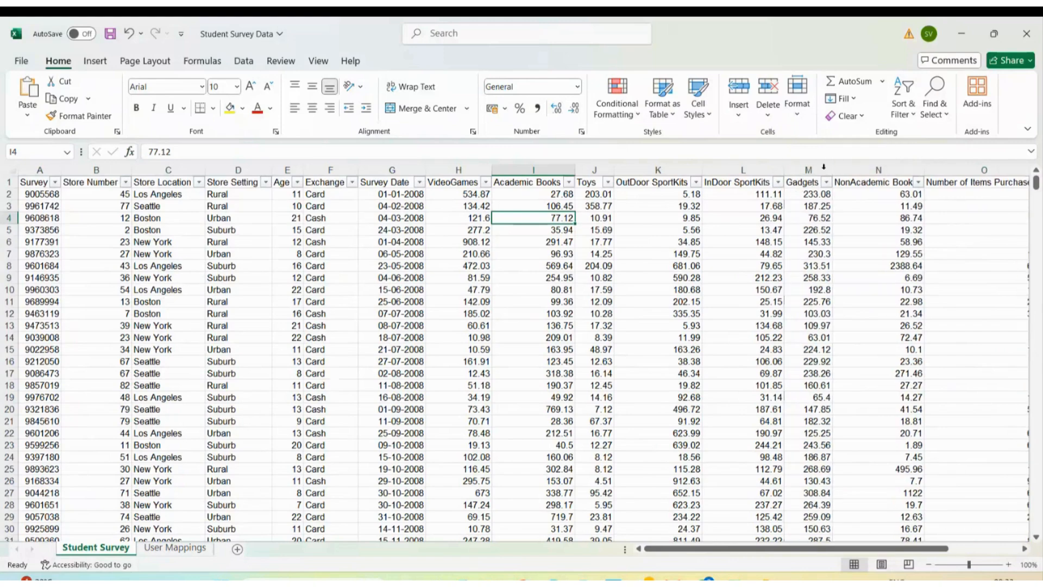
pyautogui.doubleClick(925, 169)
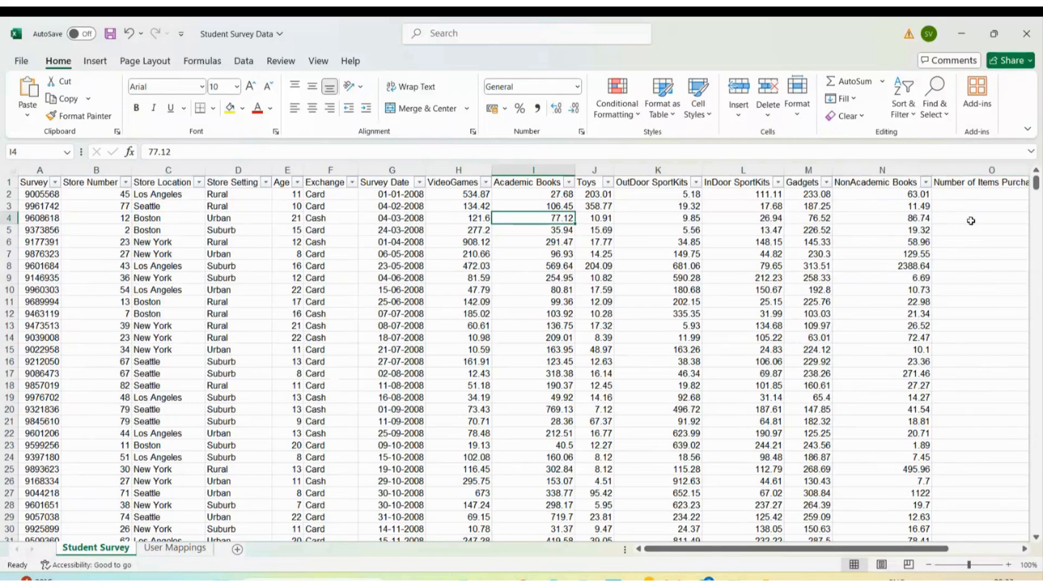
pyautogui.hscroll(3, 971, 220)
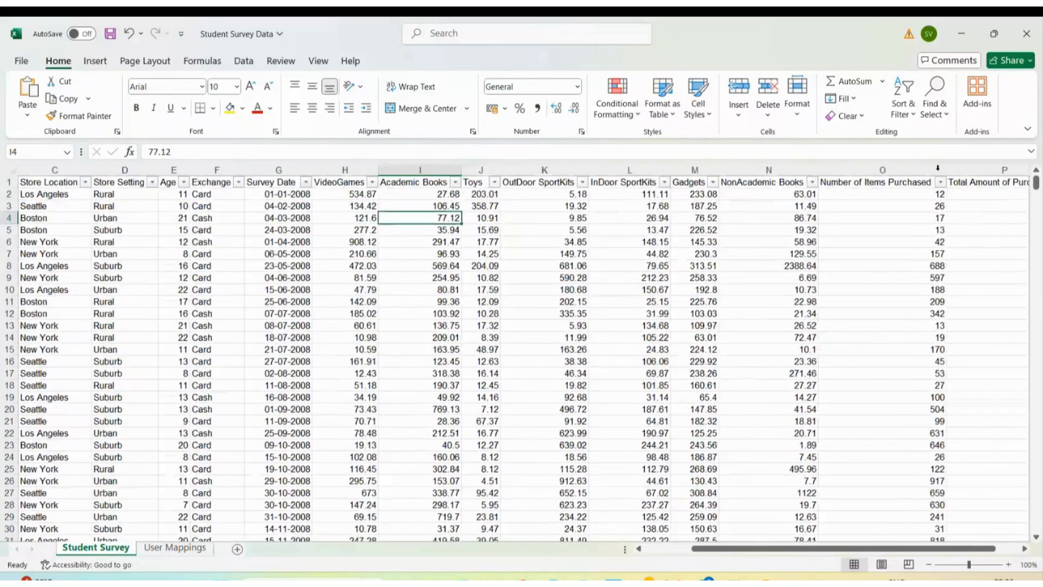
# Step: Examine the spending category columns from VideoGames through NonAcademic Books, plus the Number of Items Purchased and Total Amount of Purchase columns
pyautogui.hscroll(5, 937, 168)
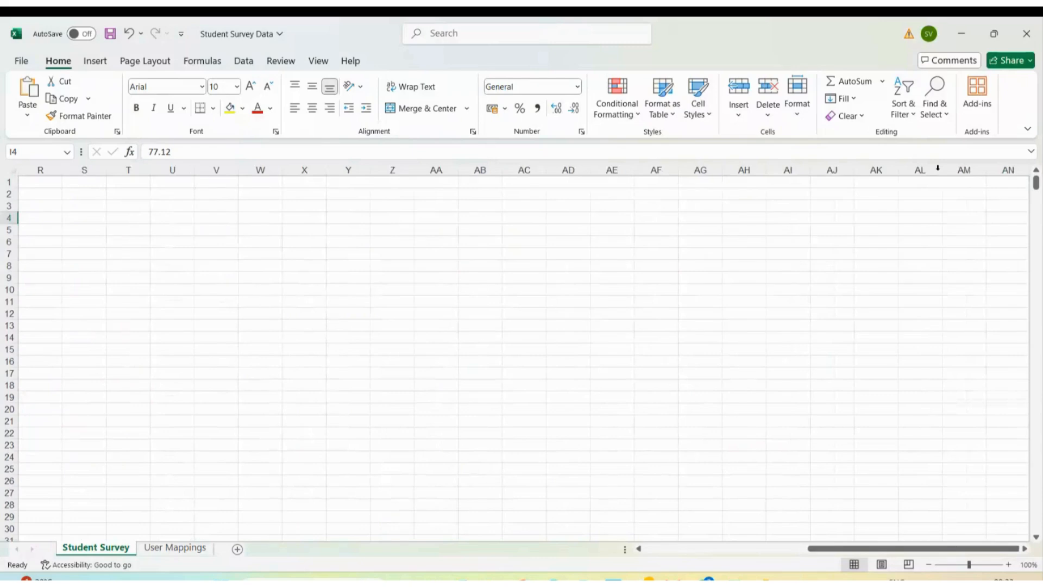
pyautogui.hscroll(-5, 938, 168)
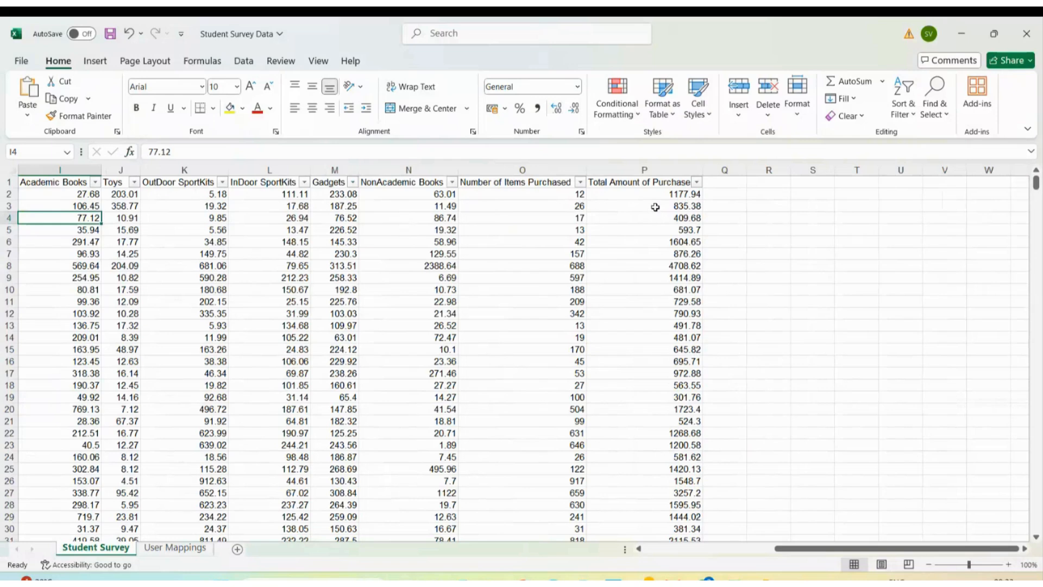
pyautogui.hscroll(-3, 655, 207)
pyautogui.hscroll(-1, 656, 207)
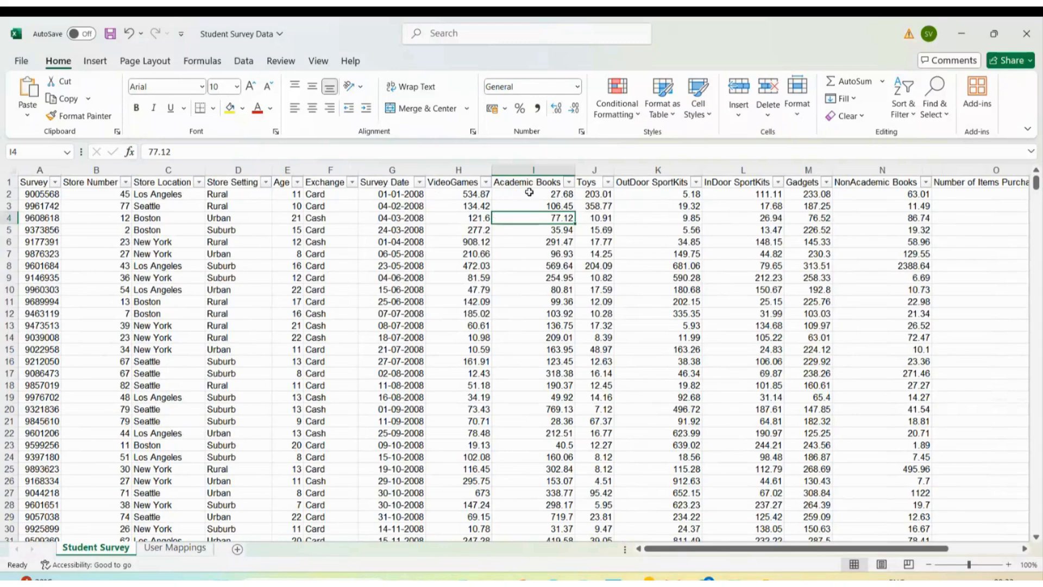
pyautogui.hscroll(3, 530, 192)
pyautogui.hscroll(1, 529, 192)
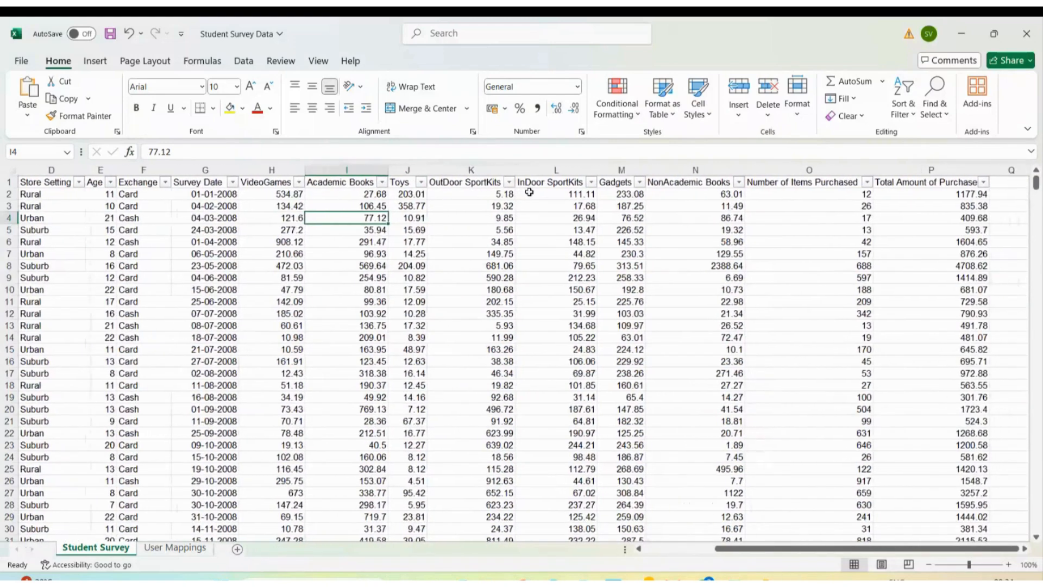
pyautogui.hscroll(1, 781, 219)
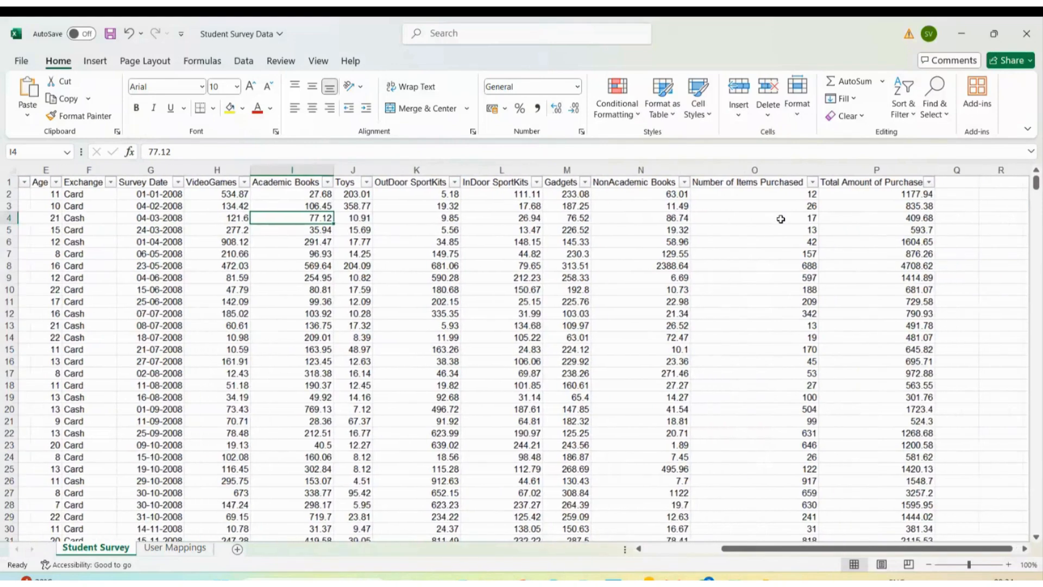
pyautogui.click(898, 193)
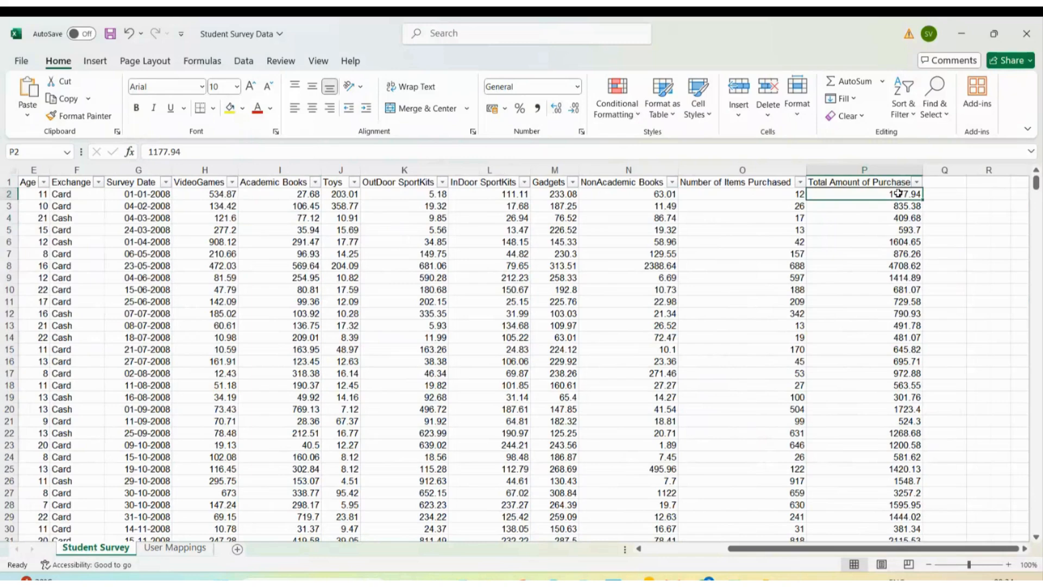
pyautogui.hscroll(-4, 781, 220)
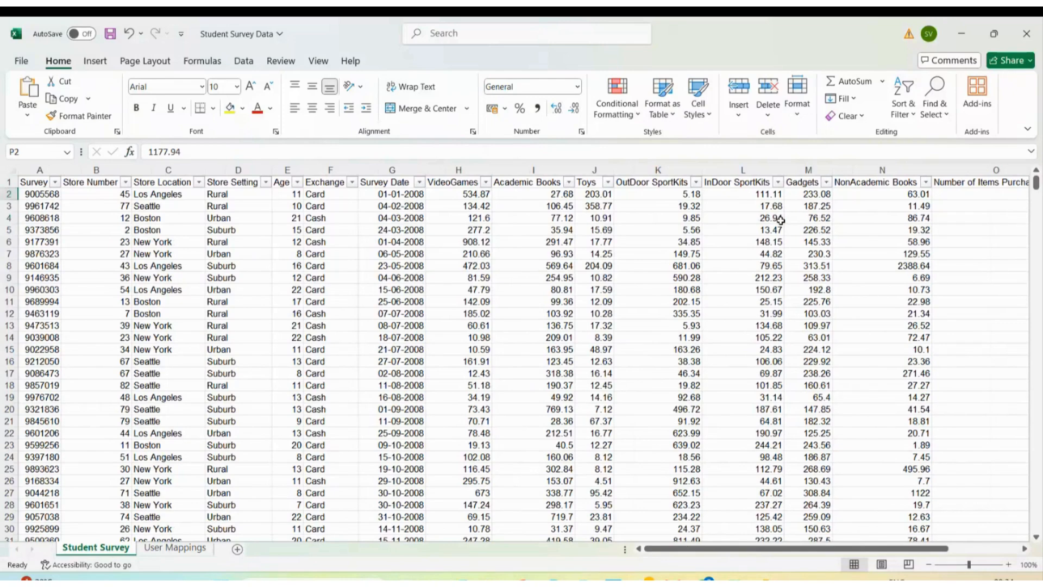
# Step: Look through the Student Survey records down to the last row and return to the header row
pyautogui.scroll(-20, 781, 220)
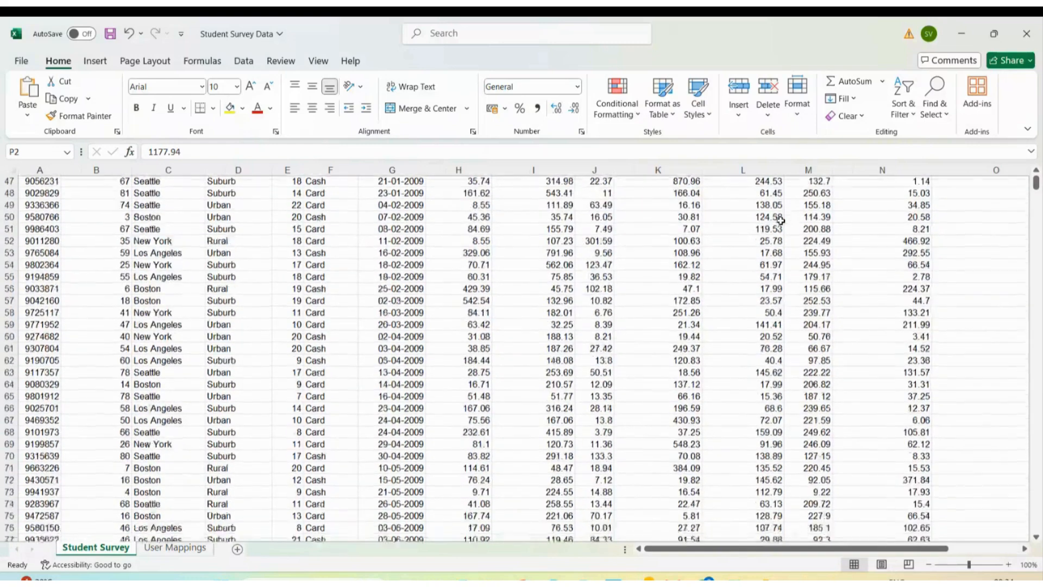
pyautogui.scroll(-14, 781, 220)
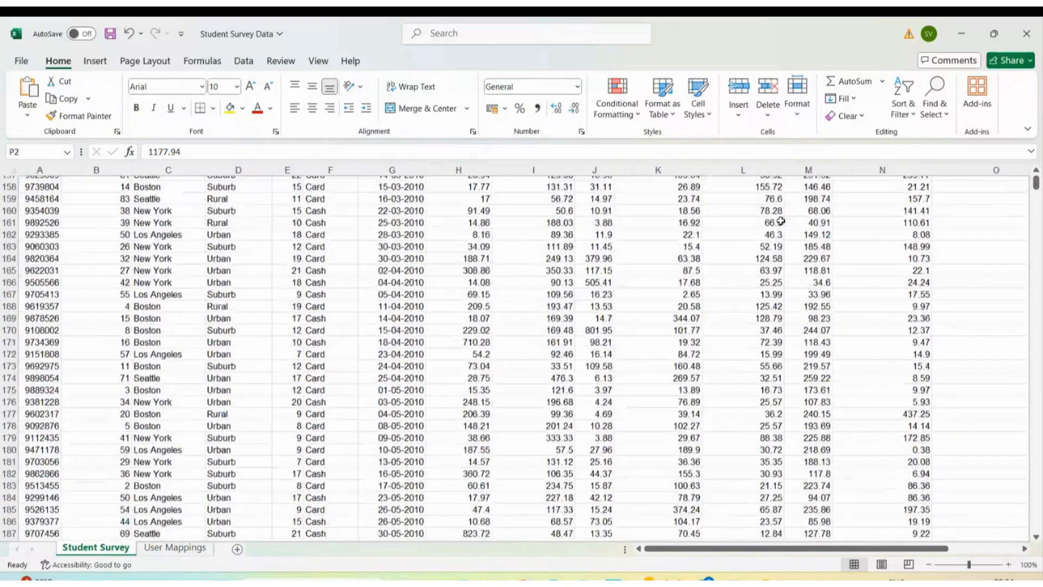
pyautogui.scroll(-20, 781, 220)
pyautogui.scroll(-20, 781, 220)
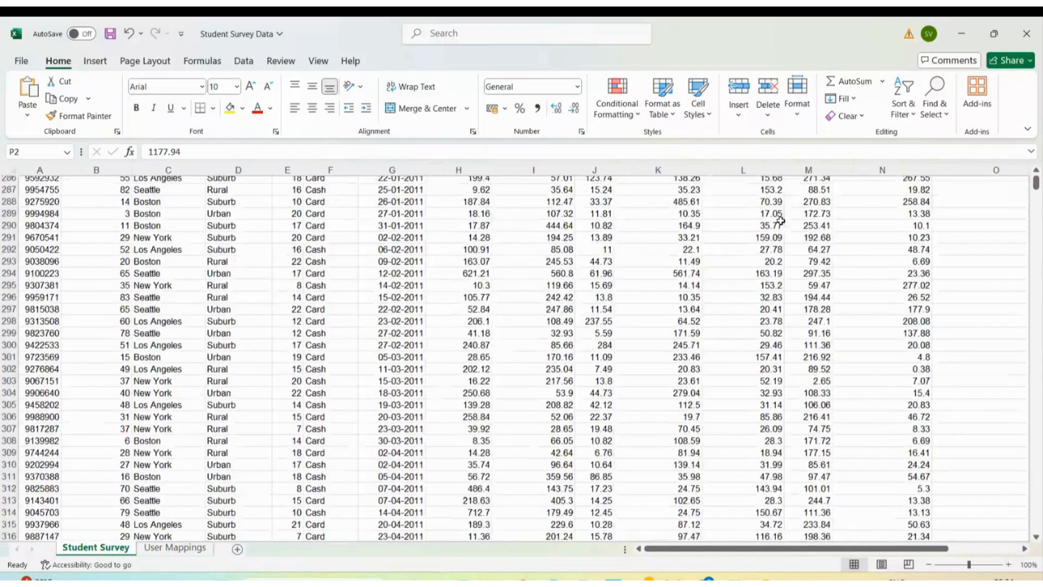
pyautogui.scroll(-20, 781, 220)
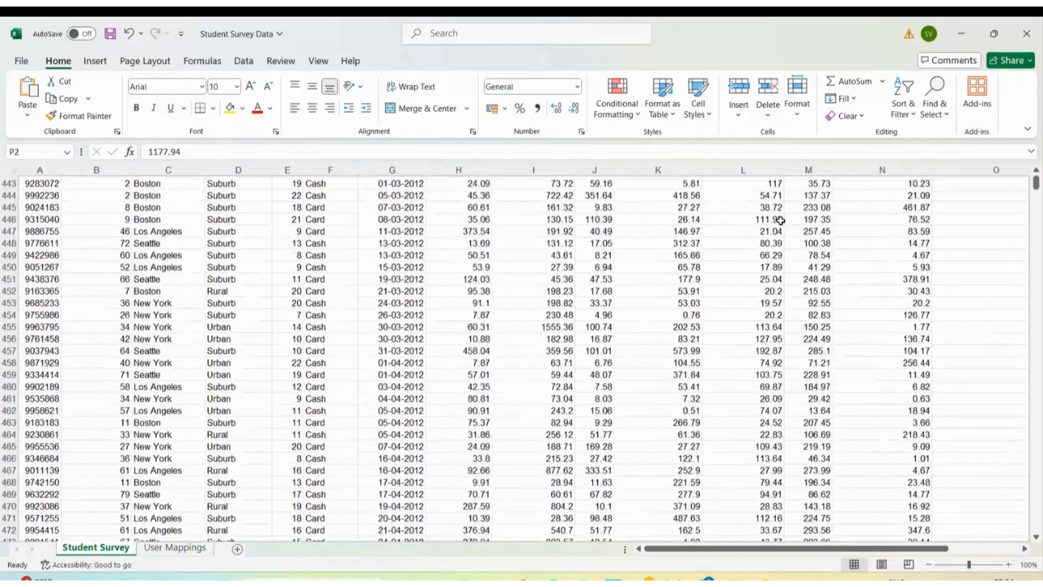
pyautogui.scroll(-20, 781, 221)
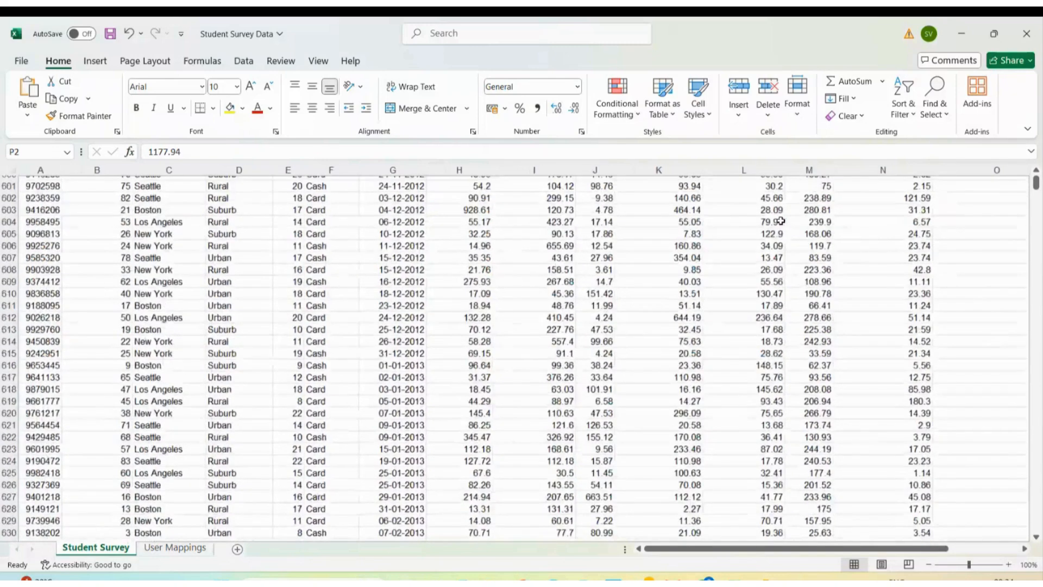
pyautogui.scroll(-20, 781, 220)
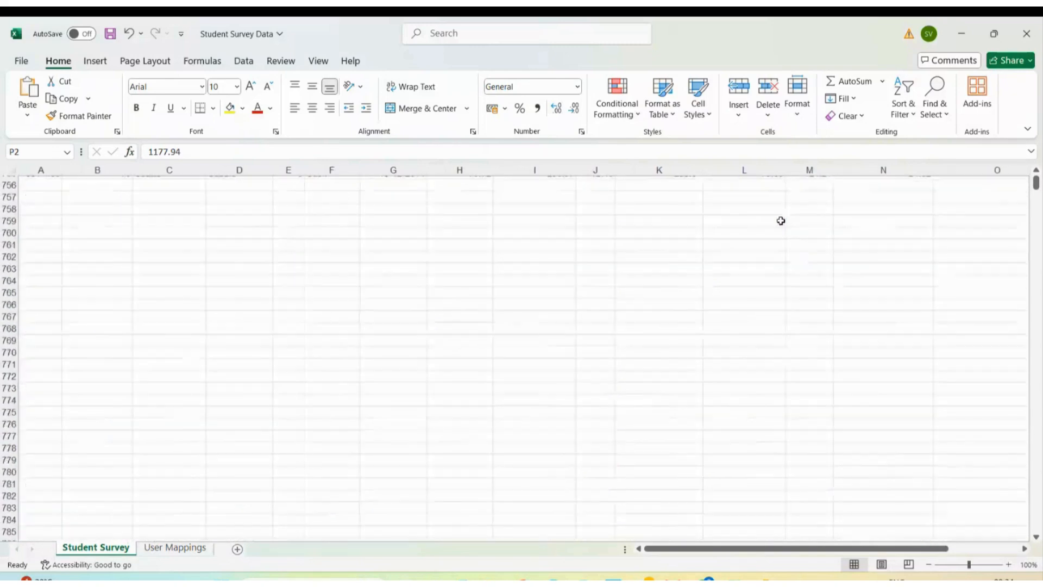
pyautogui.scroll(20, 780, 220)
pyautogui.scroll(20, 781, 221)
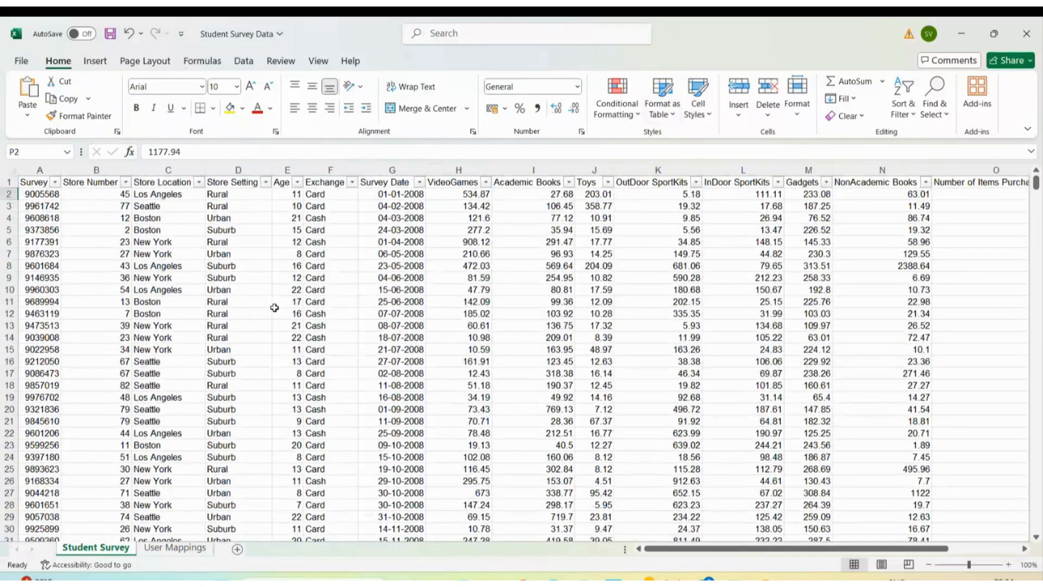
# Step: Examine the User Mappings sheet's Survey Location and UserID columns, comparing them with the Student Survey sheet
pyautogui.click(179, 548)
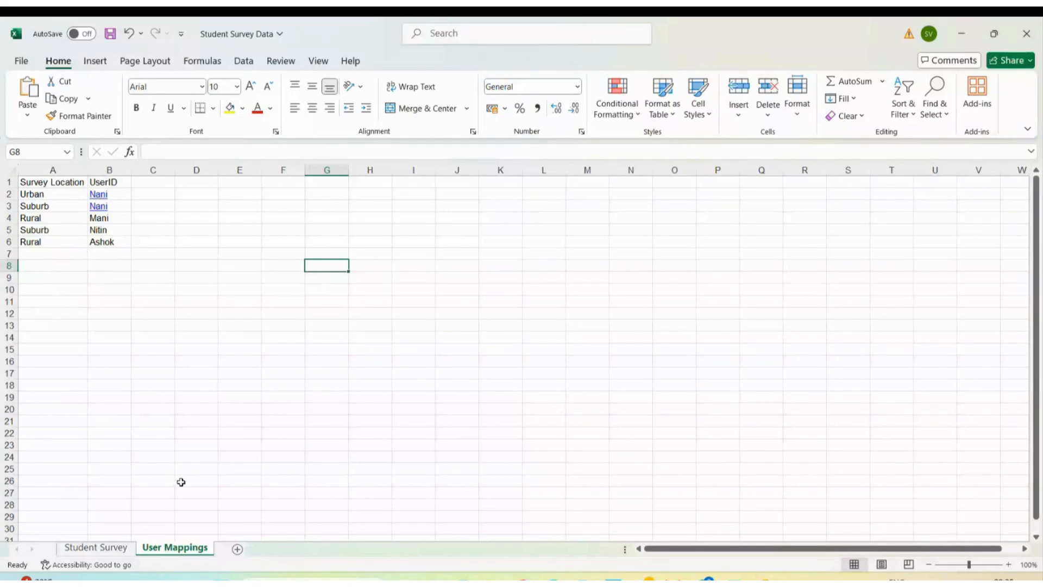
pyautogui.click(111, 548)
pyautogui.click(172, 548)
pyautogui.click(101, 539)
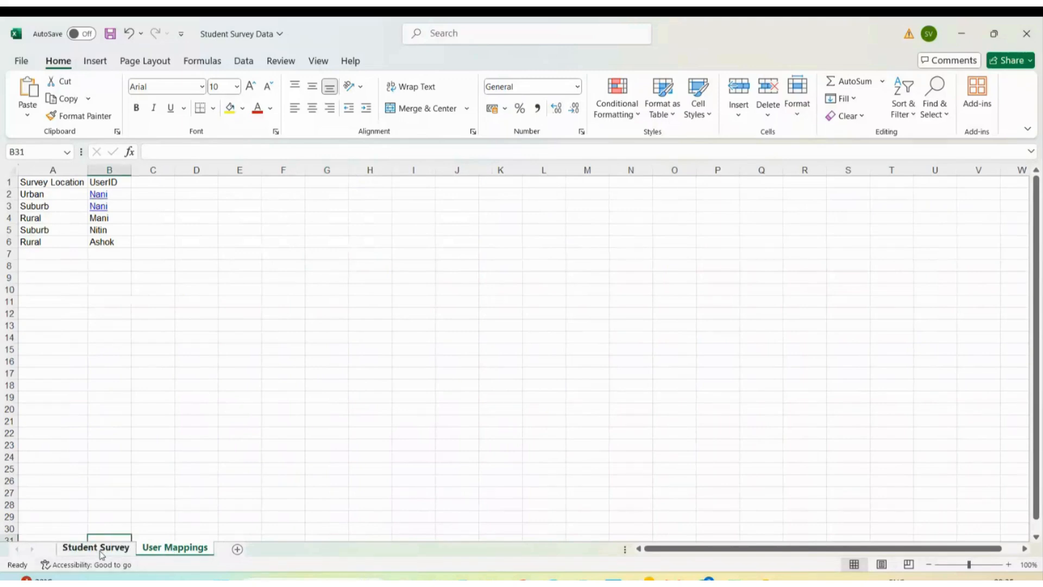
pyautogui.click(99, 548)
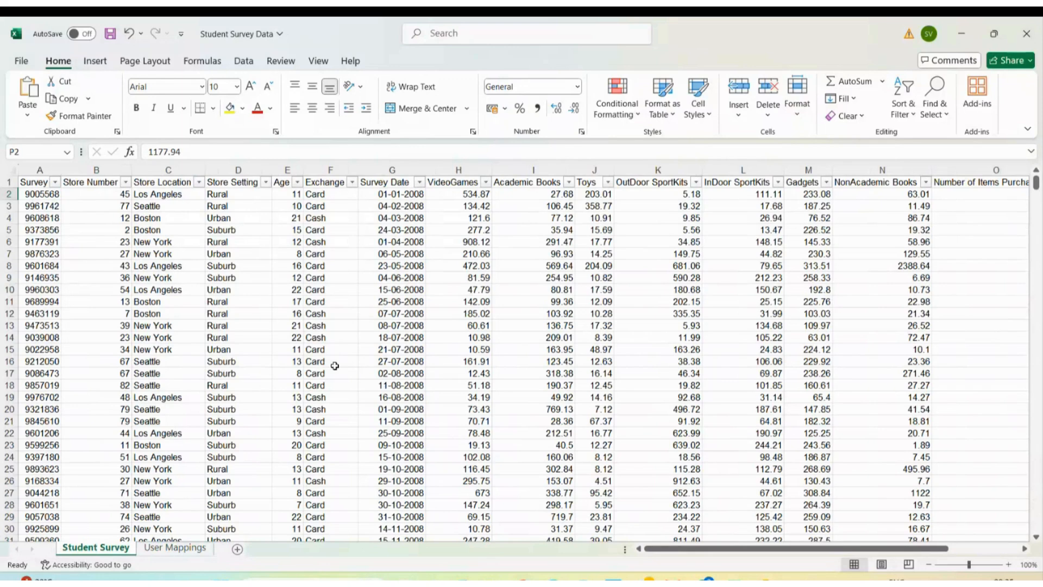
pyautogui.click(174, 549)
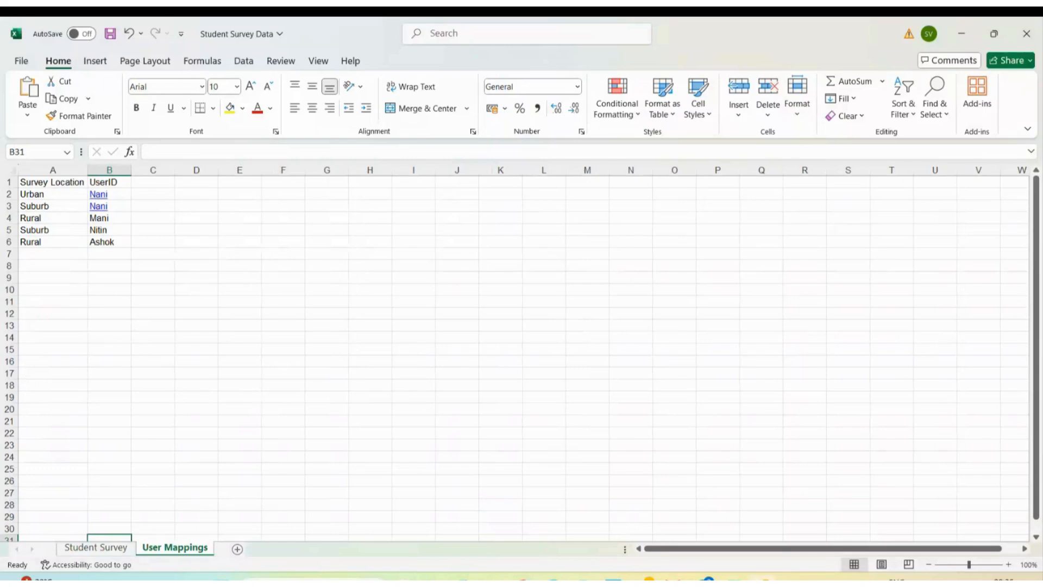
# Step: Switch to Power BI Desktop, create a blank report and open the Student Survey Data Excel workbook as its data source
pyautogui.click(766, 579)
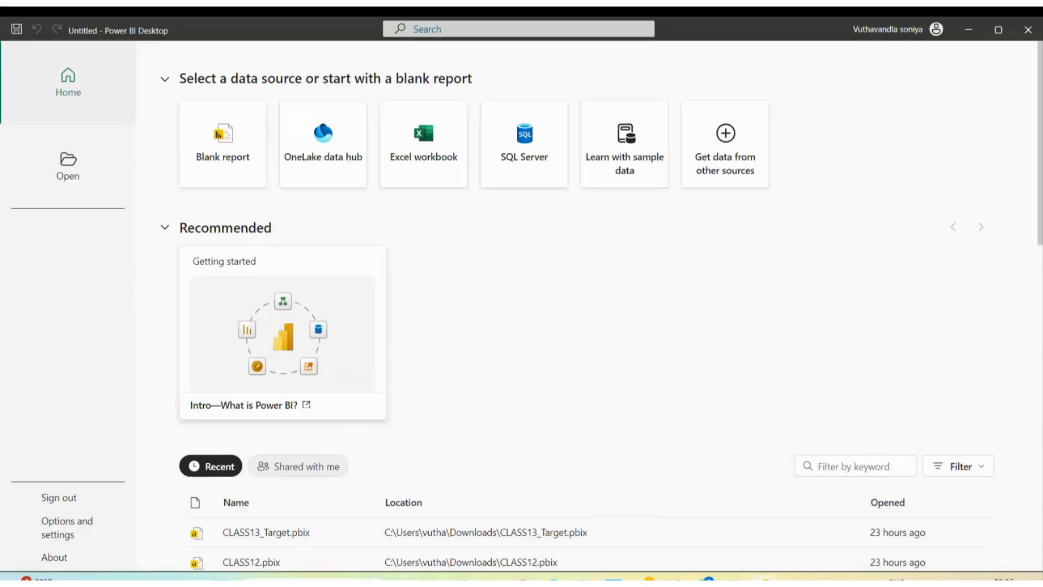
pyautogui.click(223, 155)
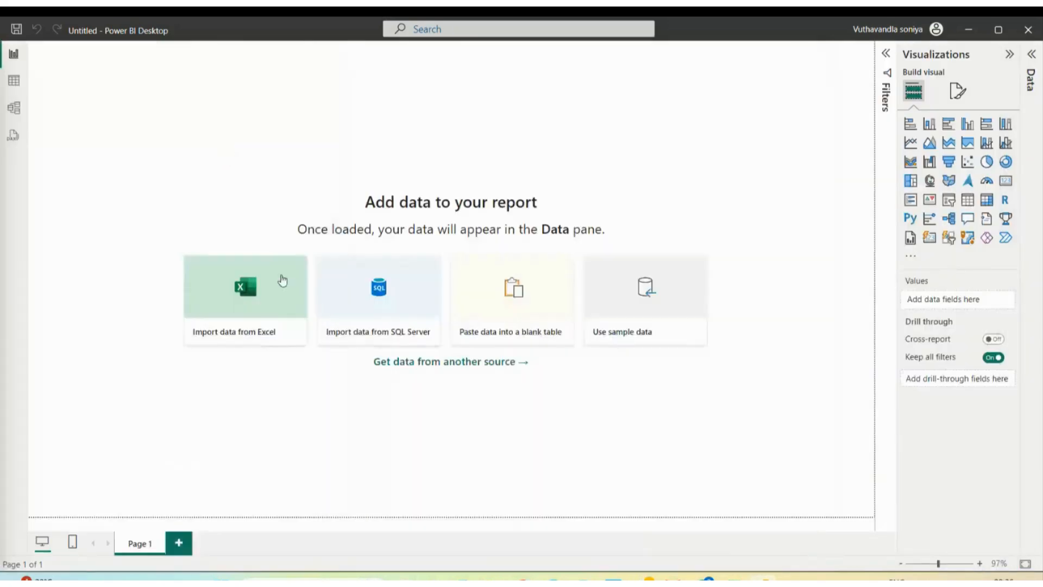
pyautogui.click(286, 338)
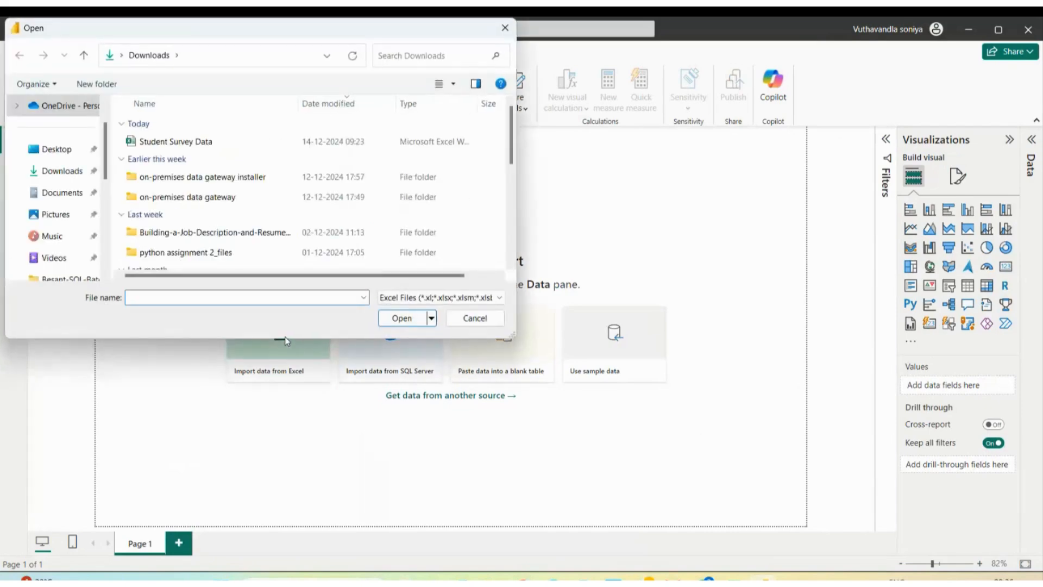
pyautogui.click(206, 144)
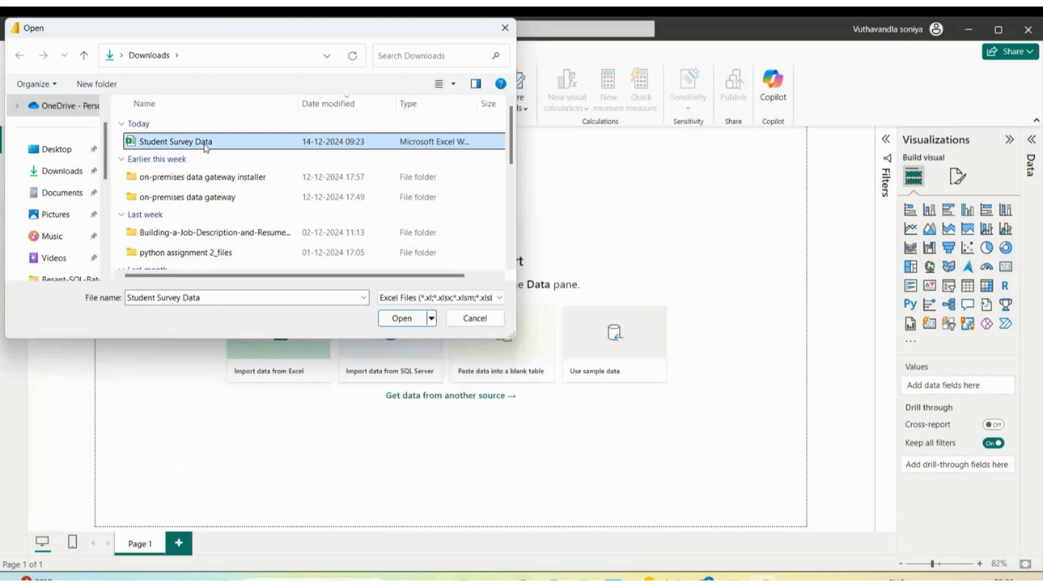
pyautogui.click(402, 325)
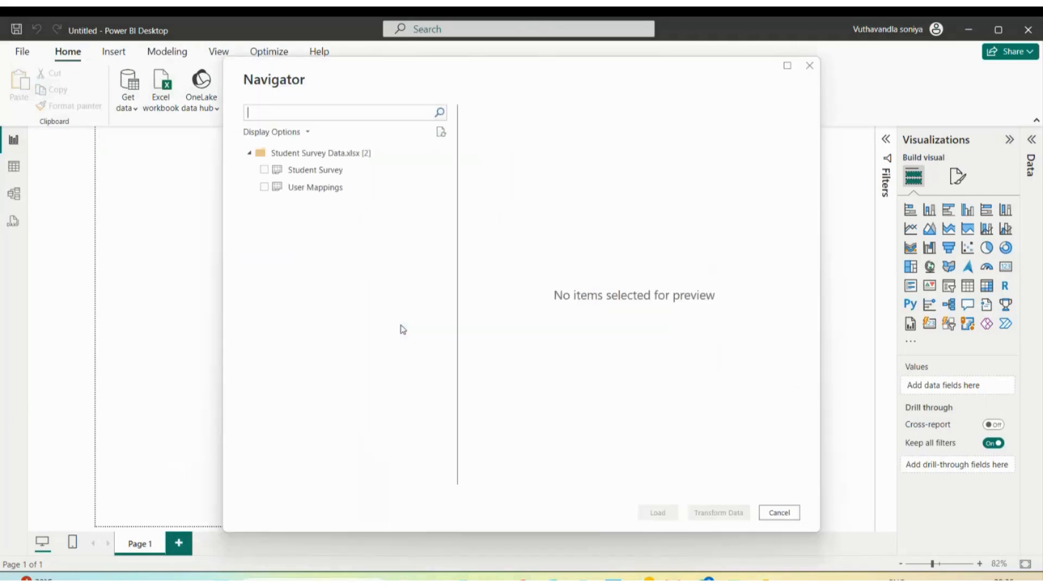
# Step: Load the Student Survey and User Mappings tables into the report and open them in the Power Query Editor
pyautogui.click(266, 176)
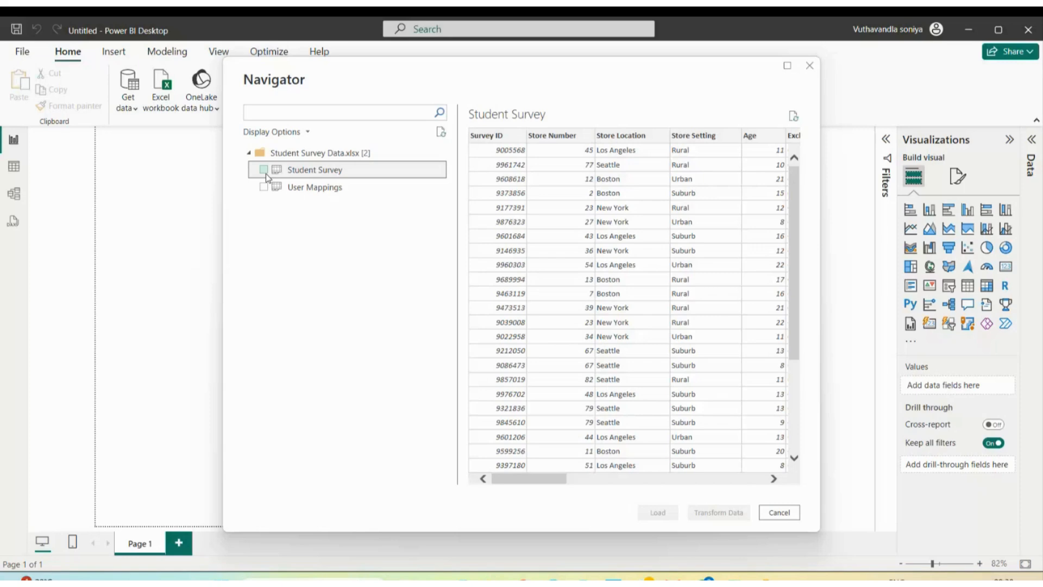
pyautogui.click(264, 171)
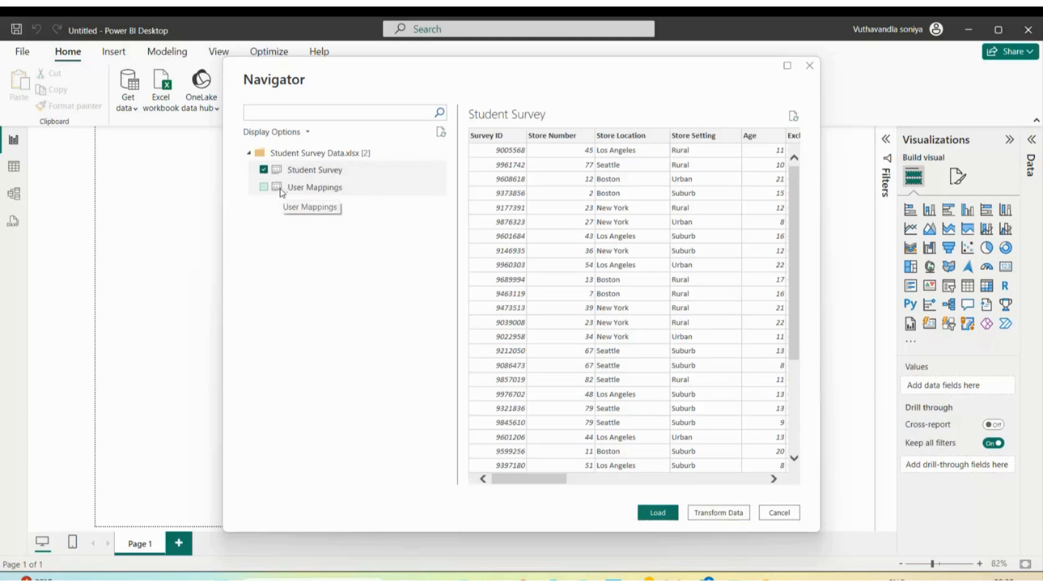
pyautogui.click(265, 187)
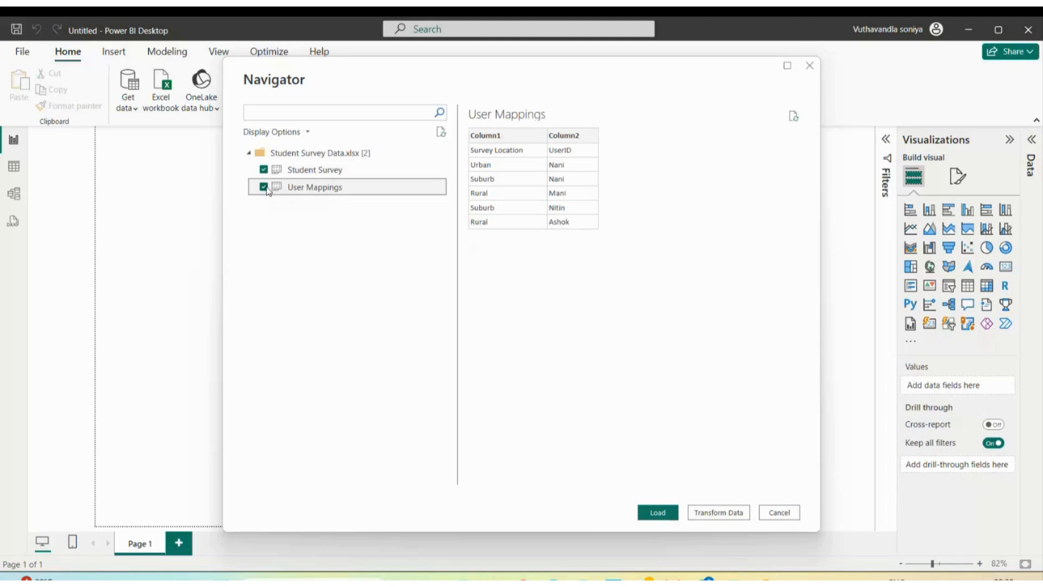
pyautogui.click(658, 513)
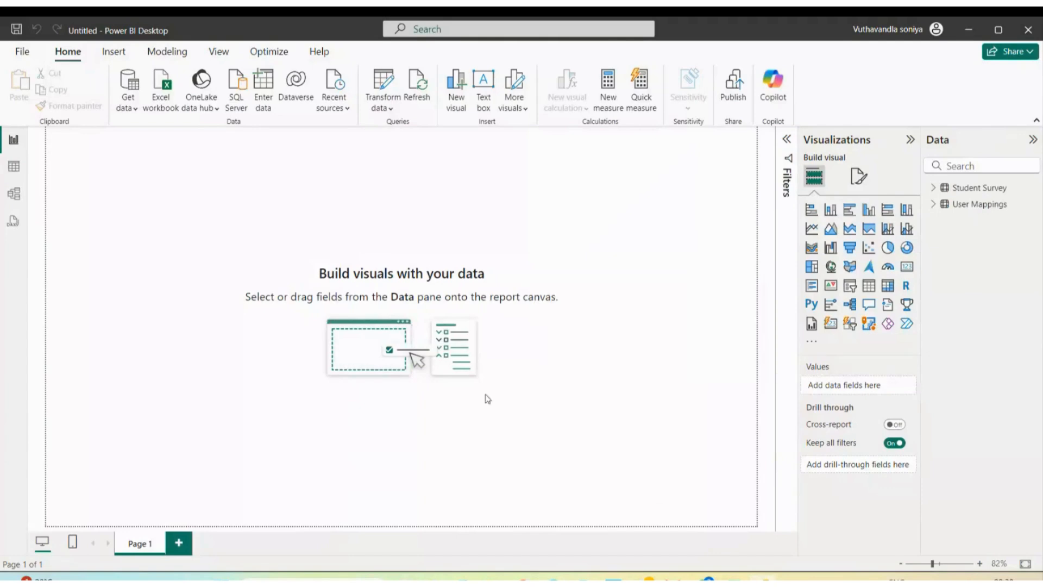
pyautogui.click(390, 108)
pyautogui.click(399, 134)
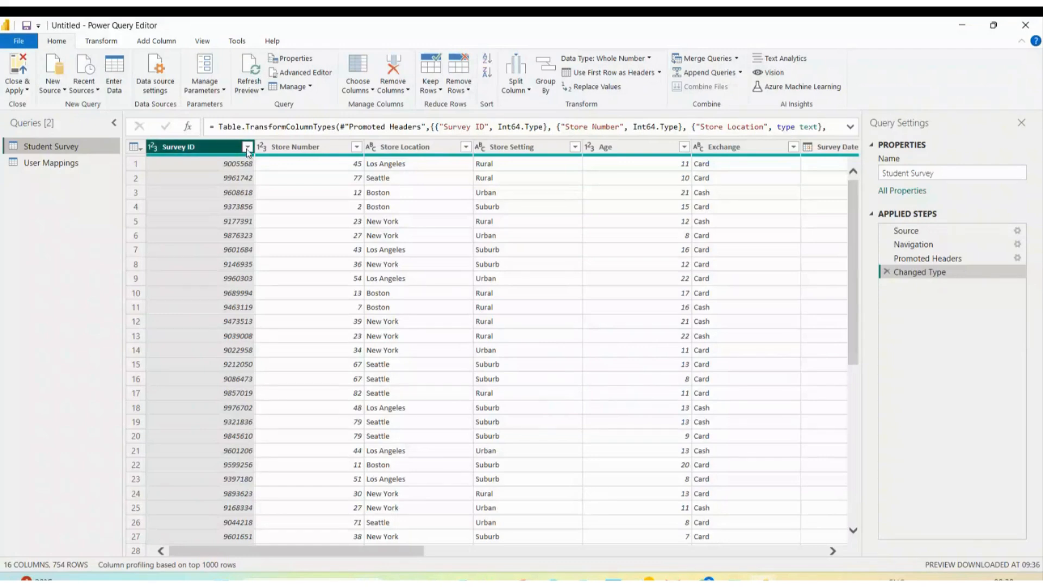
# Step: Examine the Student Survey query's columns from Survey ID through Total Amount of Purchases, checking the column quality summaries
pyautogui.doubleClick(193, 148)
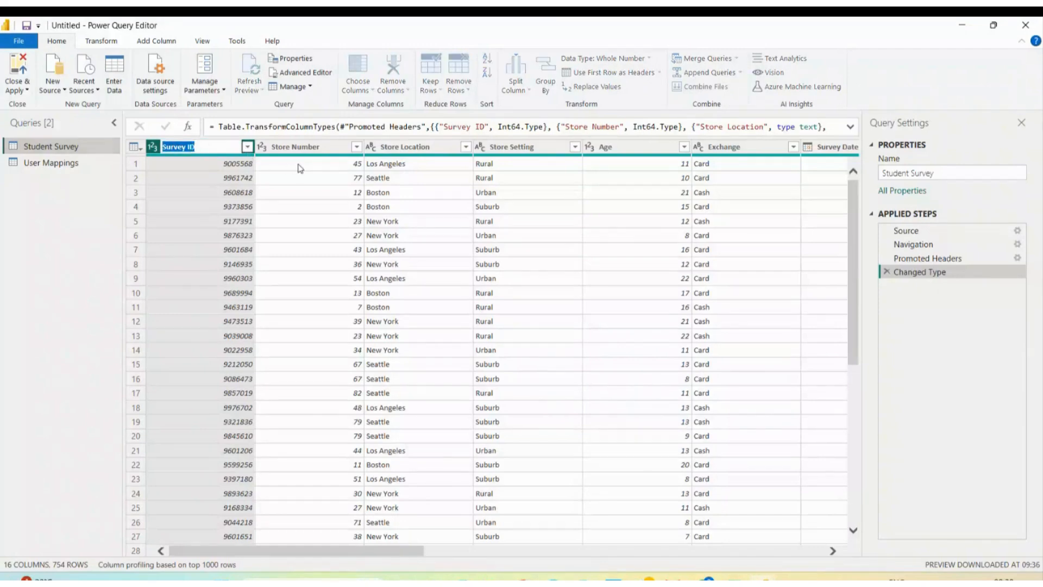
pyautogui.press('Return')
pyautogui.moveTo(363, 157)
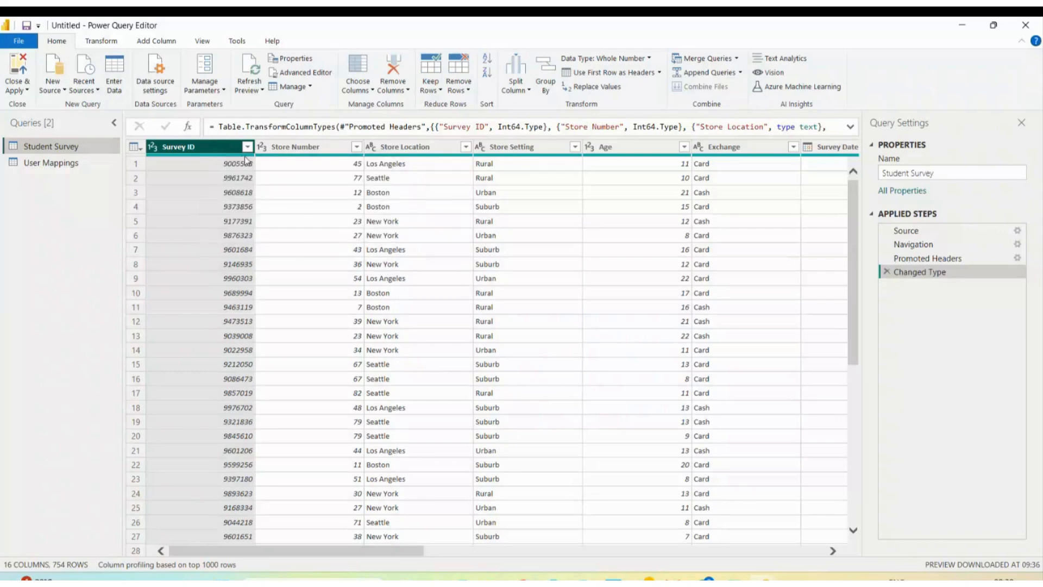
pyautogui.moveTo(251, 159)
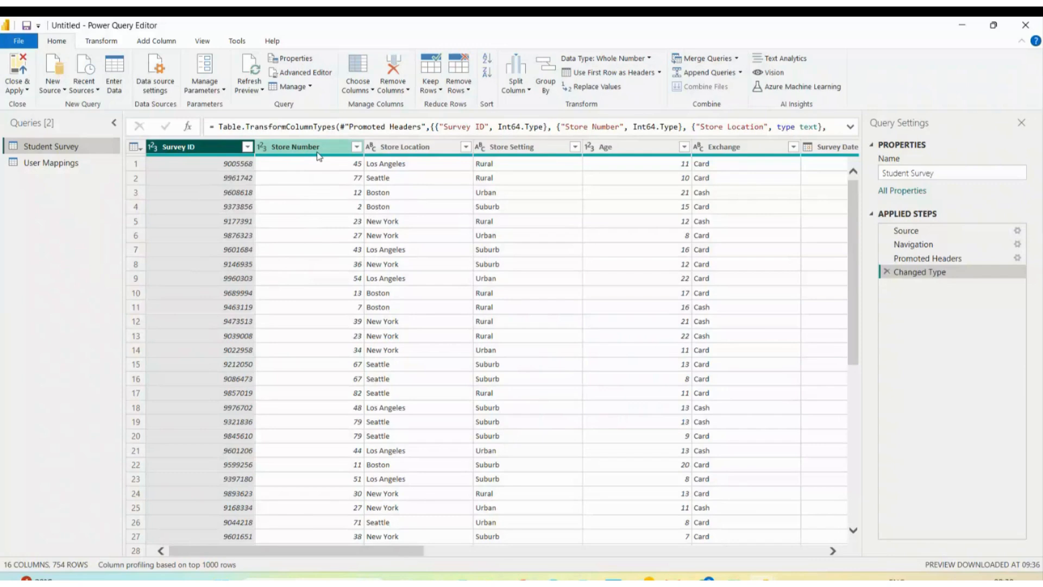
pyautogui.moveTo(327, 160)
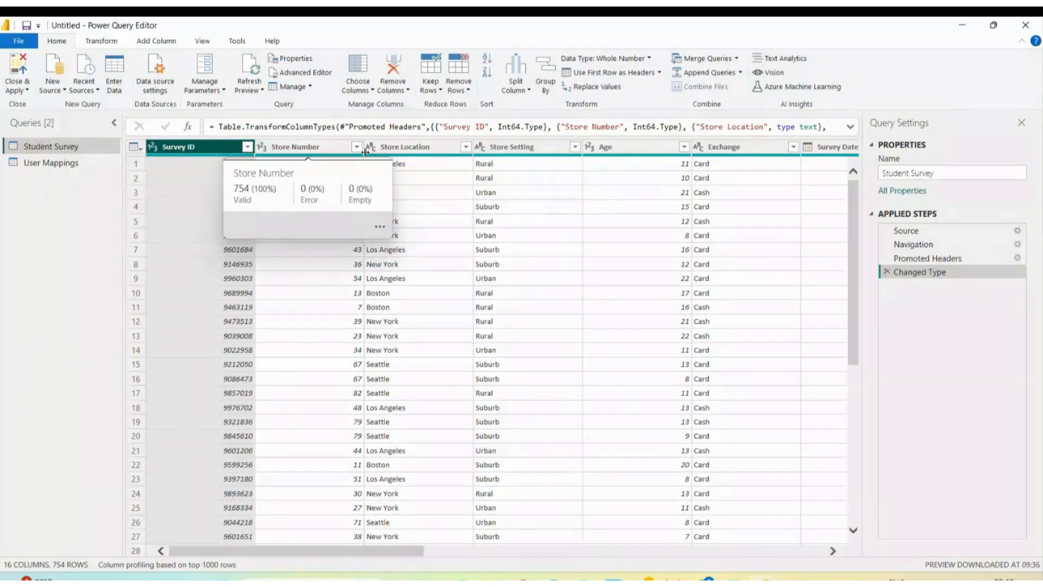
pyautogui.moveTo(460, 160)
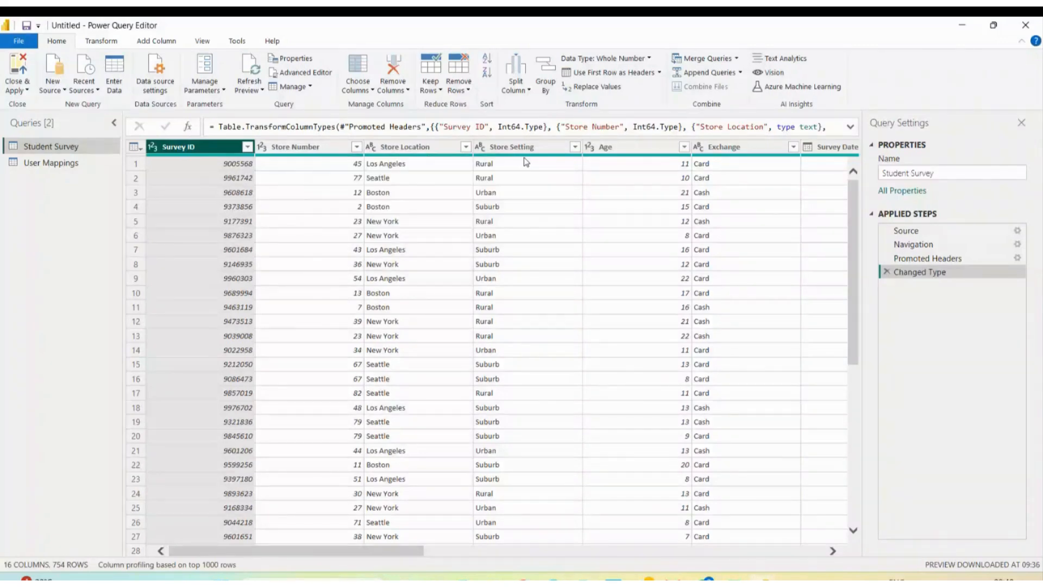
pyautogui.moveTo(530, 159)
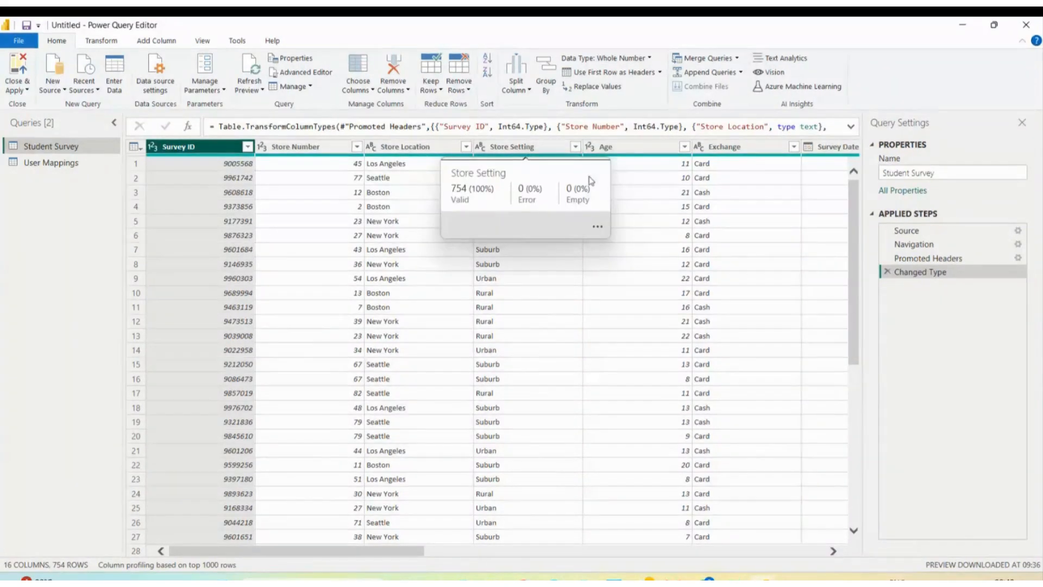
pyautogui.hscroll(5, 629, 210)
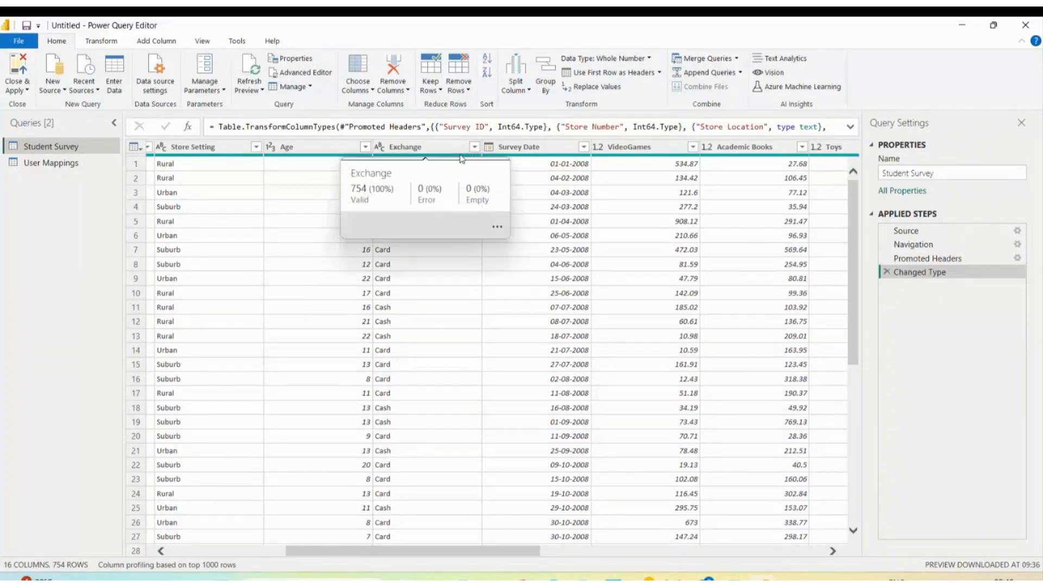
pyautogui.hscroll(2, 766, 255)
pyautogui.hscroll(5, 765, 255)
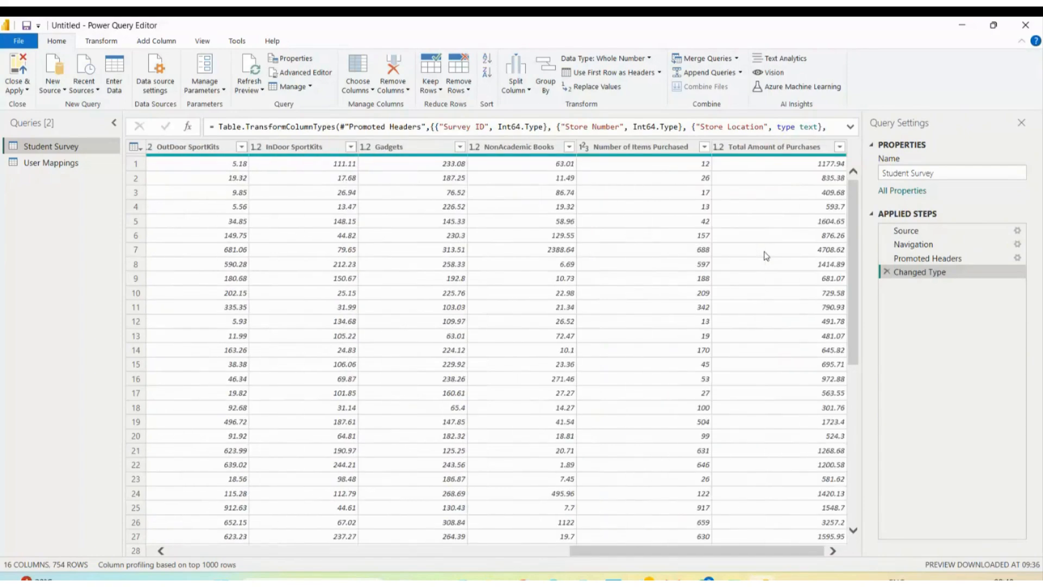
pyautogui.hscroll(-7, 674, 267)
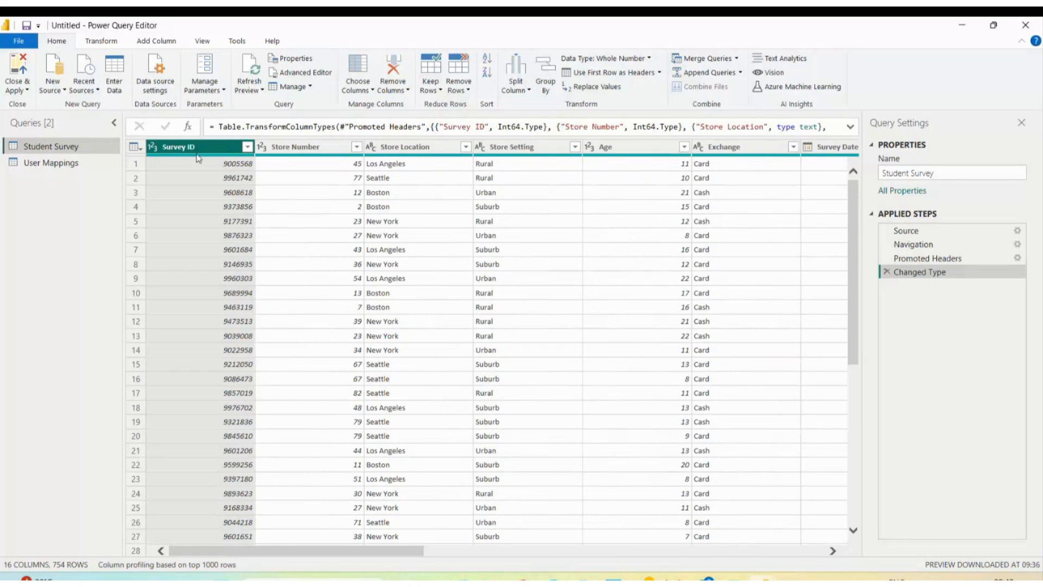
# Step: Promote the first row of the User Mappings query to headers, and close and apply the query changes
pyautogui.click(54, 165)
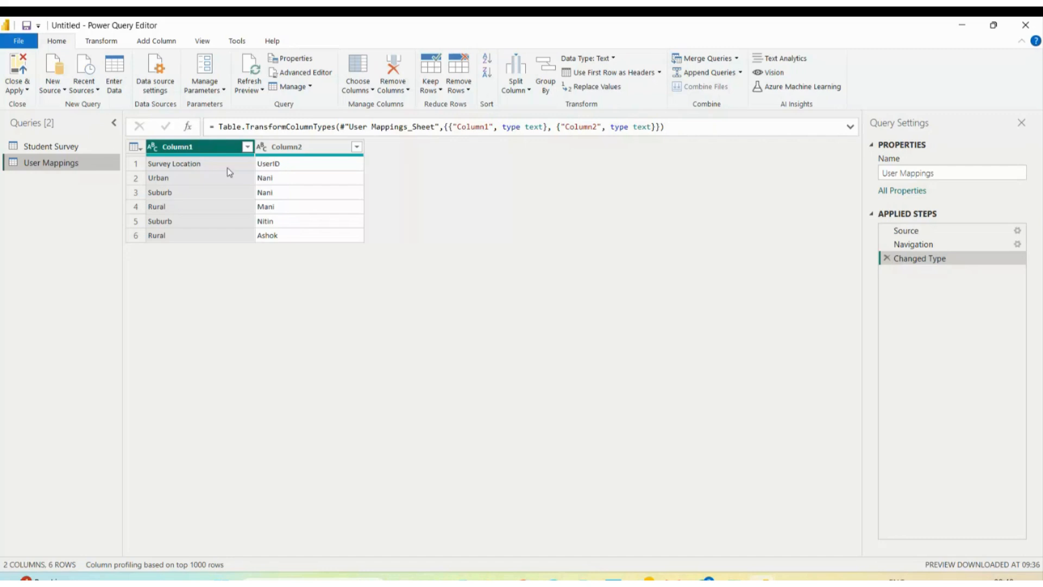
pyautogui.click(134, 150)
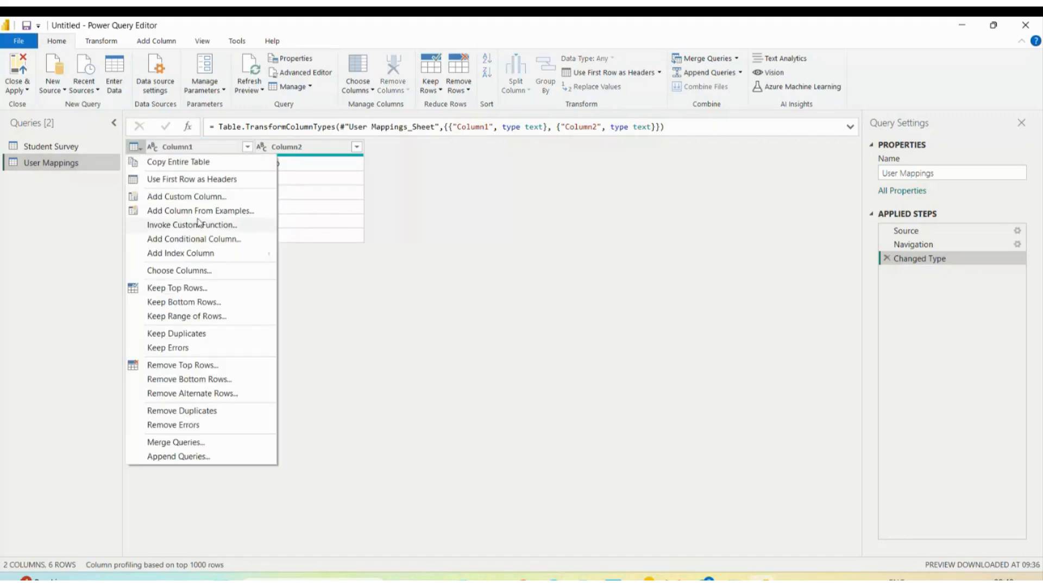
pyautogui.click(181, 180)
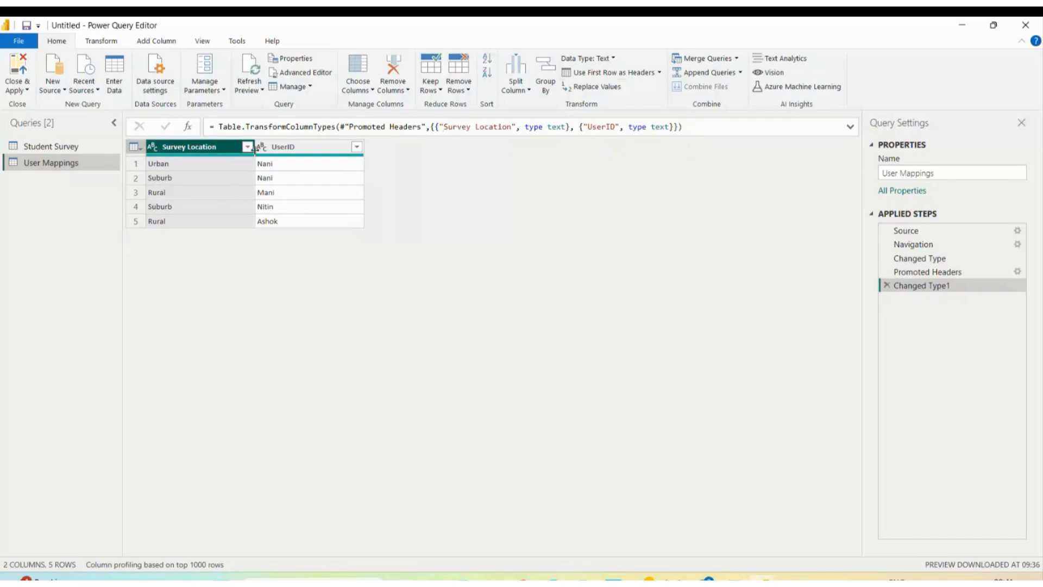
pyautogui.moveTo(270, 160)
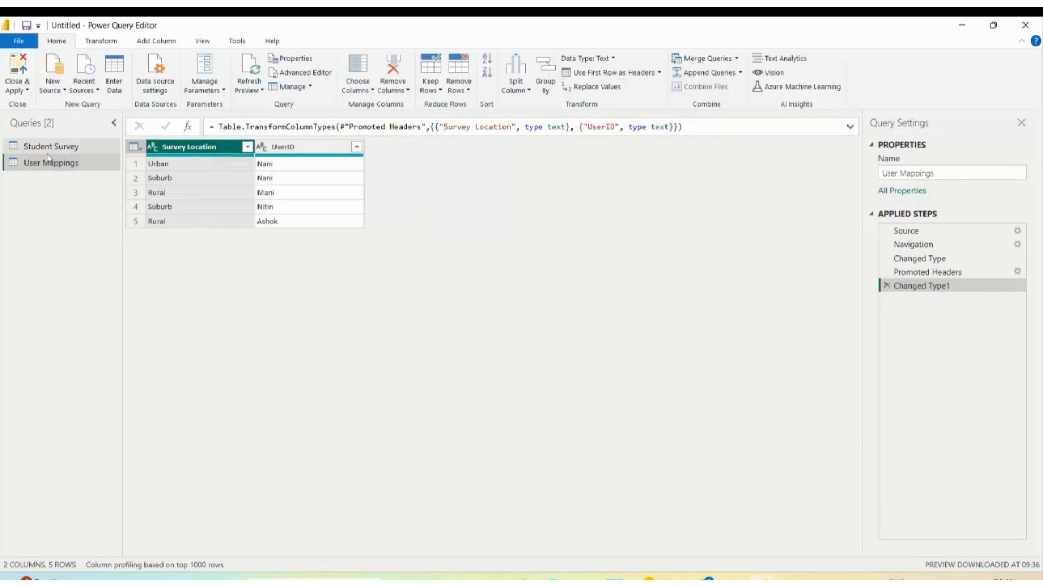
pyautogui.click(17, 89)
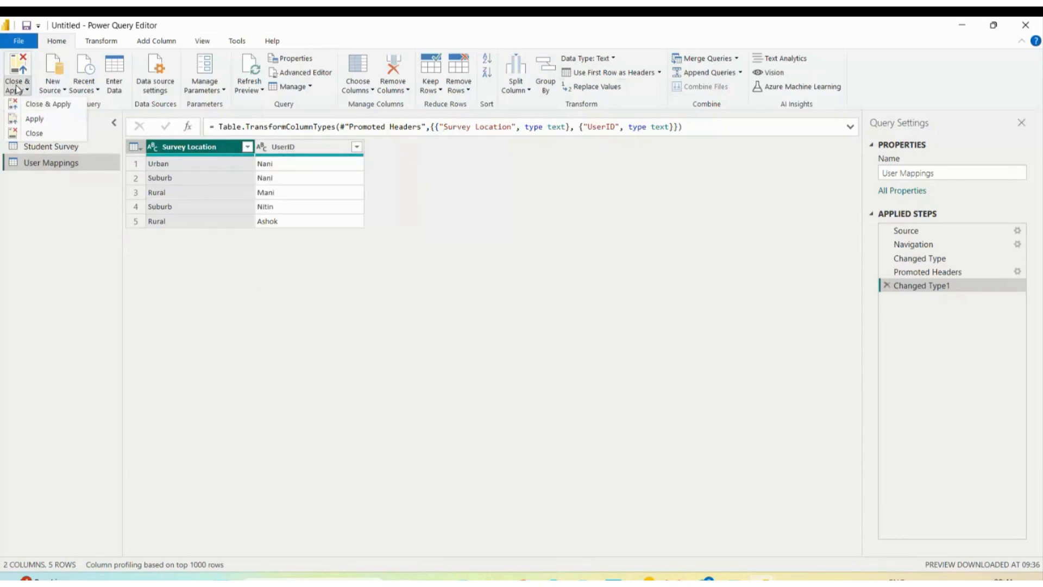
pyautogui.click(39, 104)
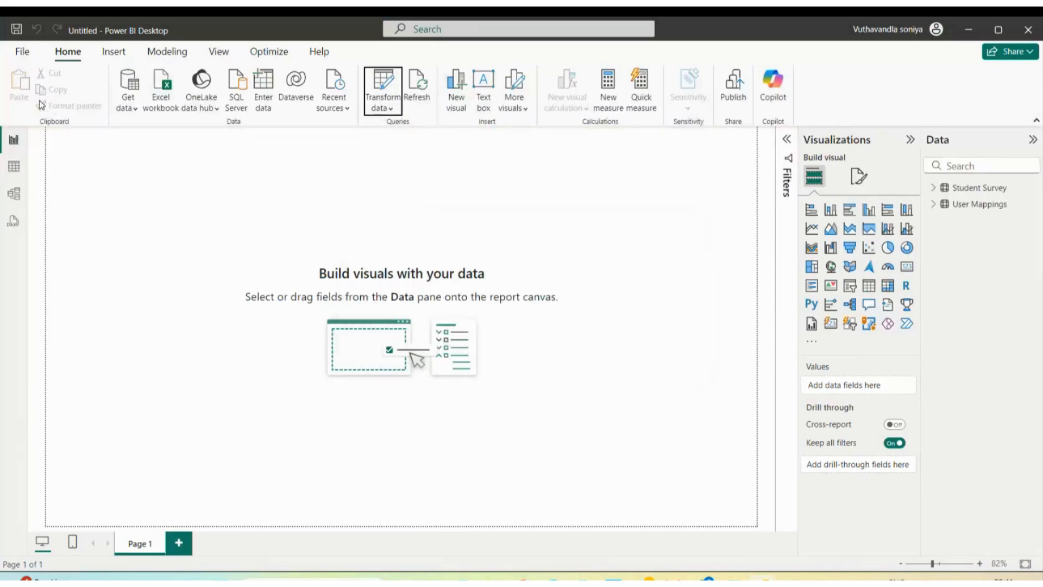
# Step: Save the report as Power BI Project-1 in the Downloads folder
pyautogui.click(18, 30)
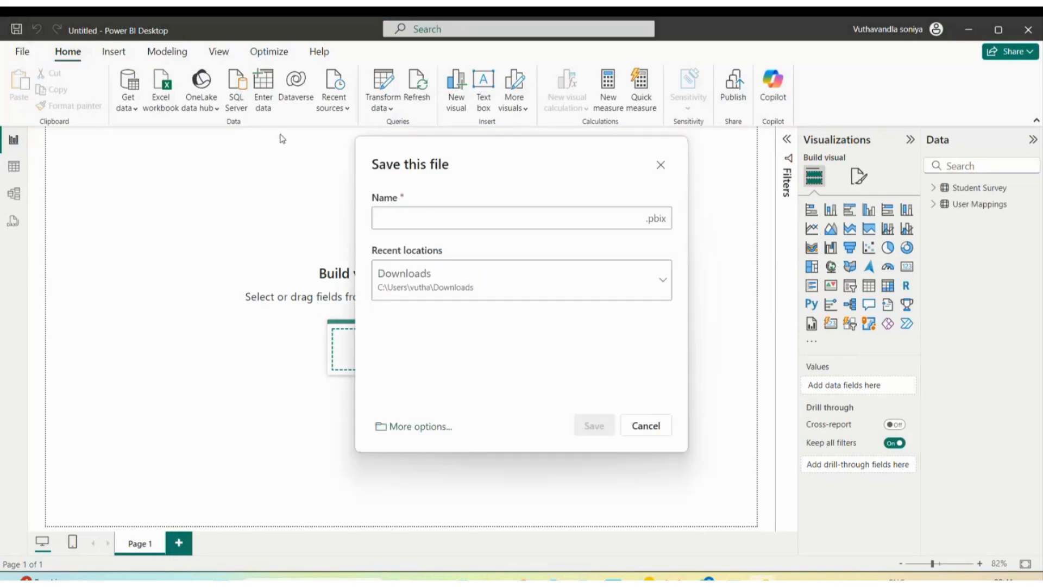
pyautogui.write('pOWER')
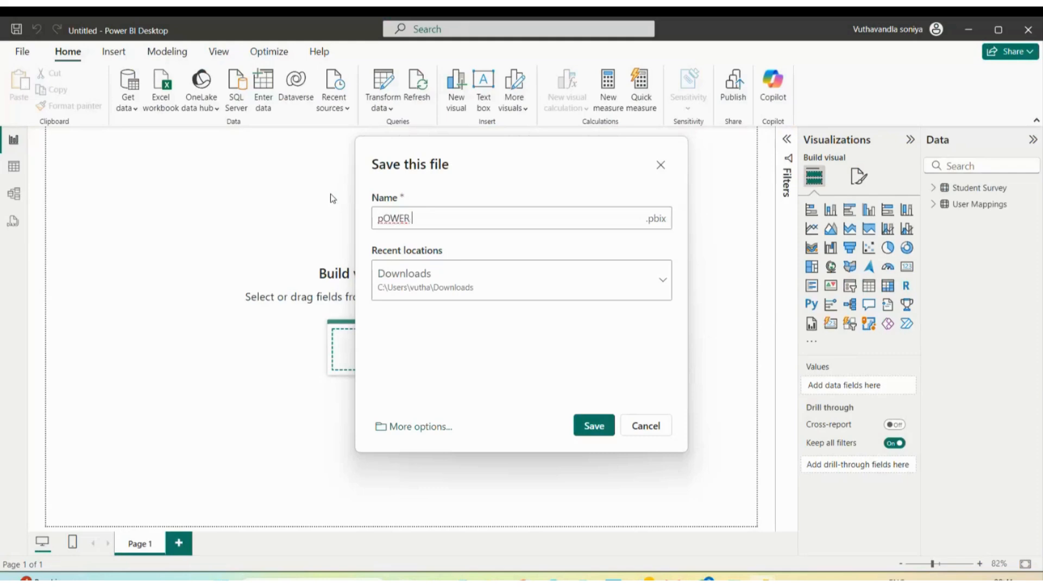
pyautogui.press('BackSpace')
pyautogui.press('BackSpace')
pyautogui.press('BackSpace')
pyautogui.press('BackSpace')
pyautogui.press('BackSpace')
pyautogui.write('Power BI Project-1')
pyautogui.click(588, 425)
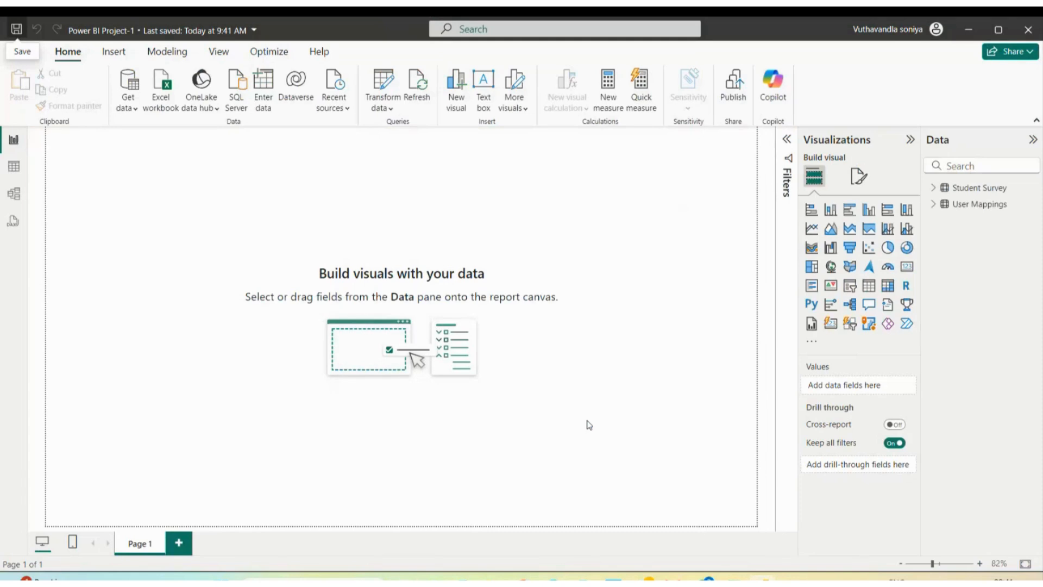
# Step: Switch to Microsoft Edge, pin the Skype tab and review the Tabular Visualization requirements in Project-1 Power BI.pdf
pyautogui.moveTo(566, 577)
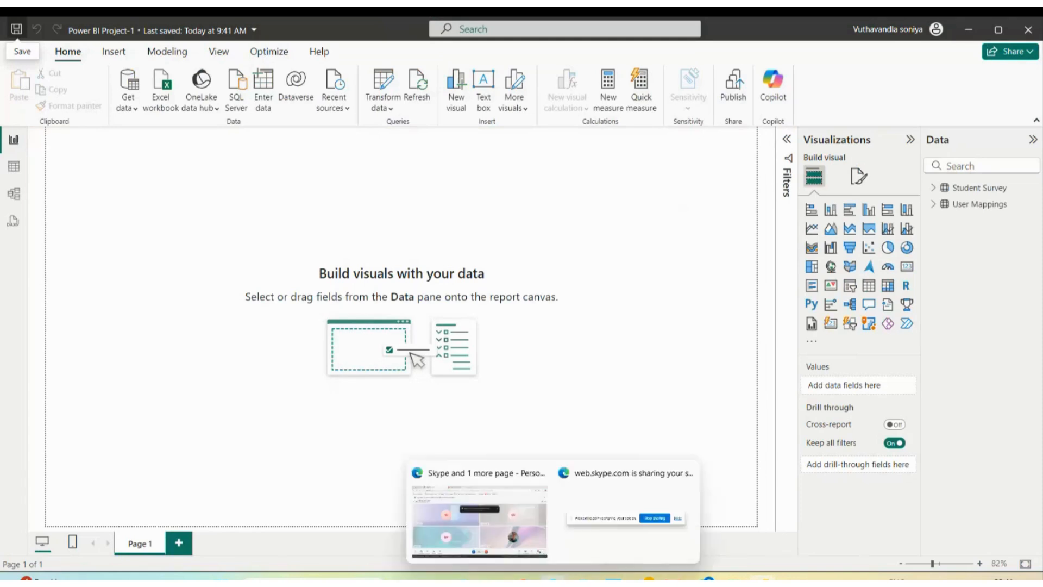
pyautogui.click(543, 541)
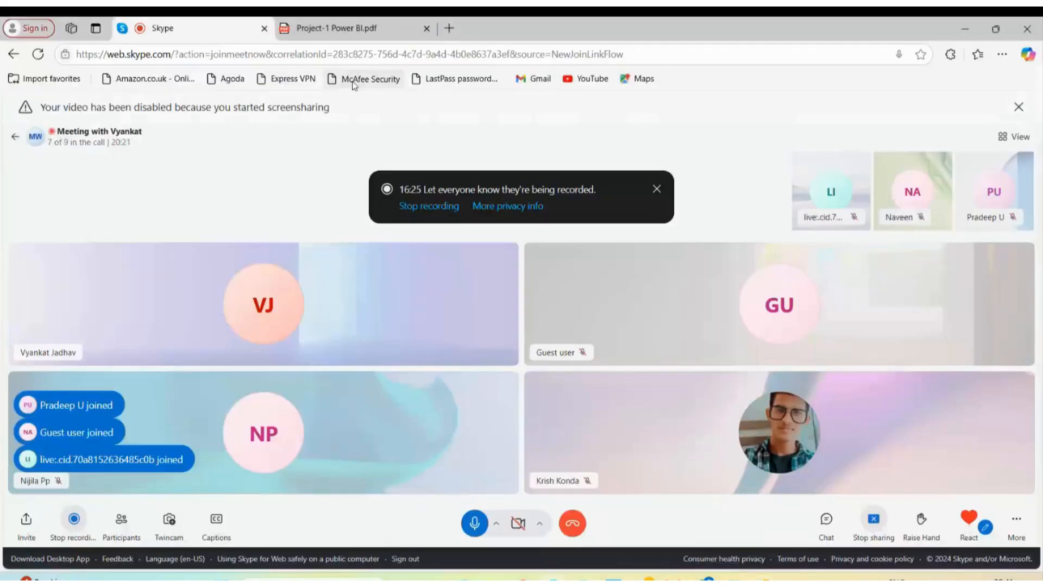
pyautogui.click(350, 30)
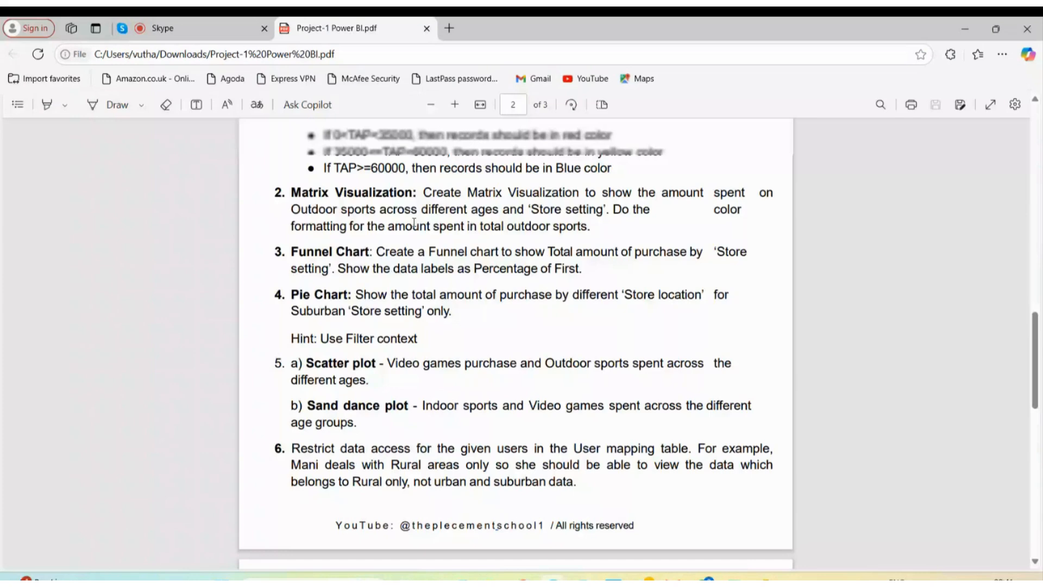
pyautogui.scroll(5, 414, 222)
pyautogui.scroll(1, 414, 223)
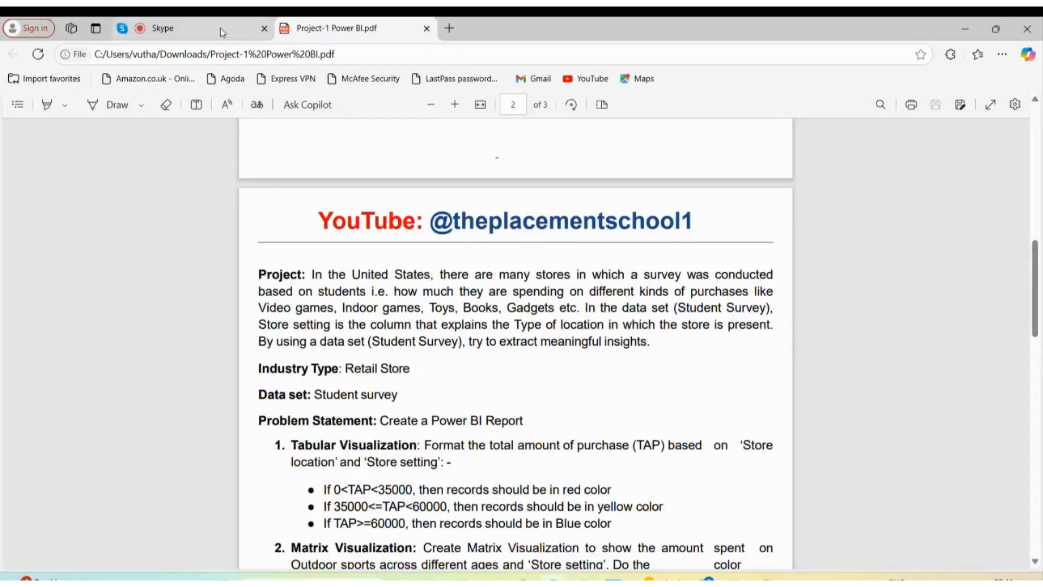
pyautogui.rightClick(221, 27)
pyautogui.click(269, 152)
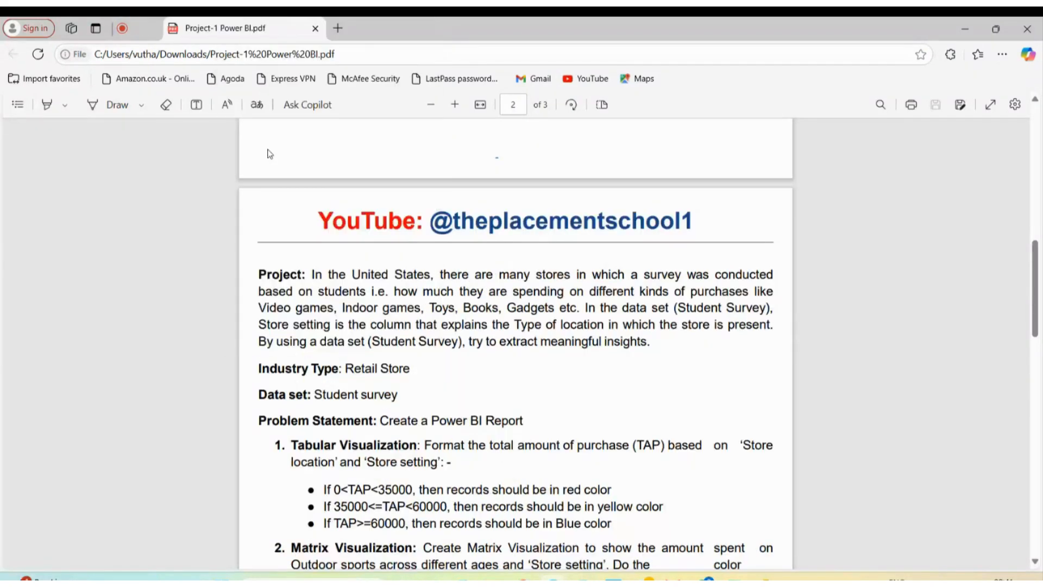
pyautogui.scroll(9, 386, 265)
pyautogui.scroll(-7, 387, 265)
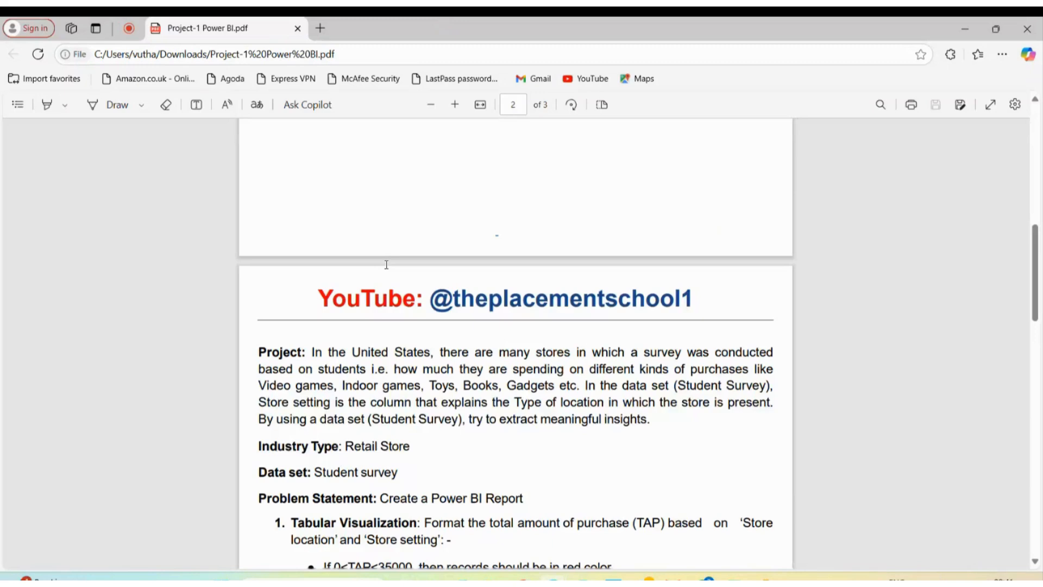
pyautogui.scroll(-5, 386, 264)
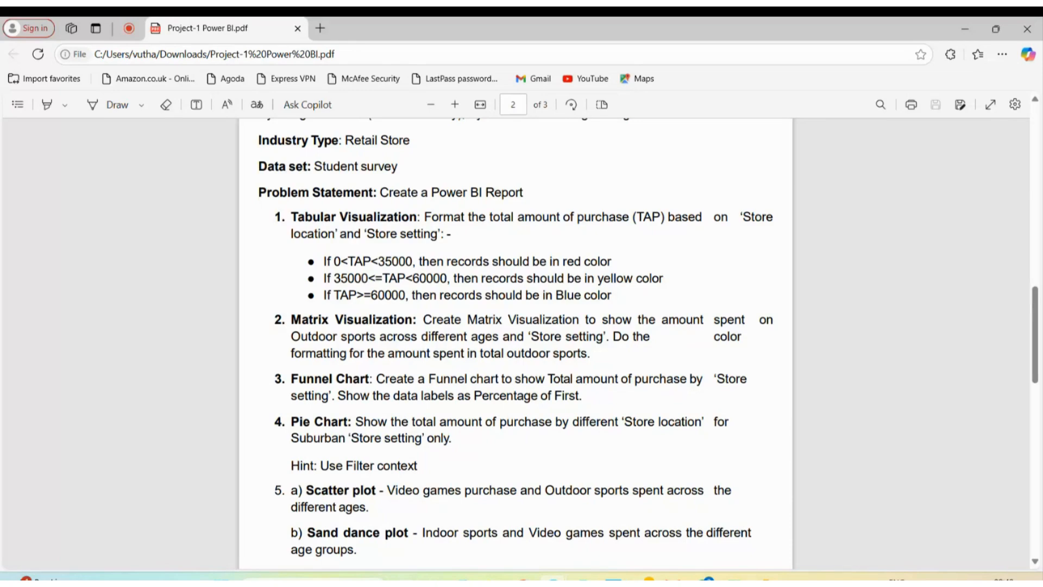
# Step: Switch back to Power BI Desktop, add a Table visual to Page 1 and increase its height and width
pyautogui.moveTo(762, 579)
pyautogui.click(737, 520)
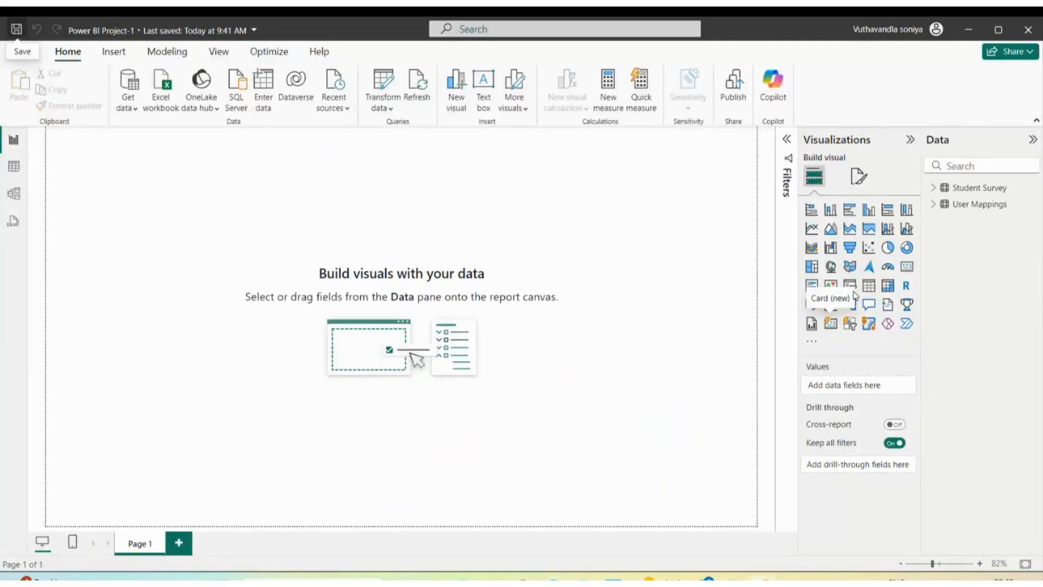
pyautogui.click(869, 286)
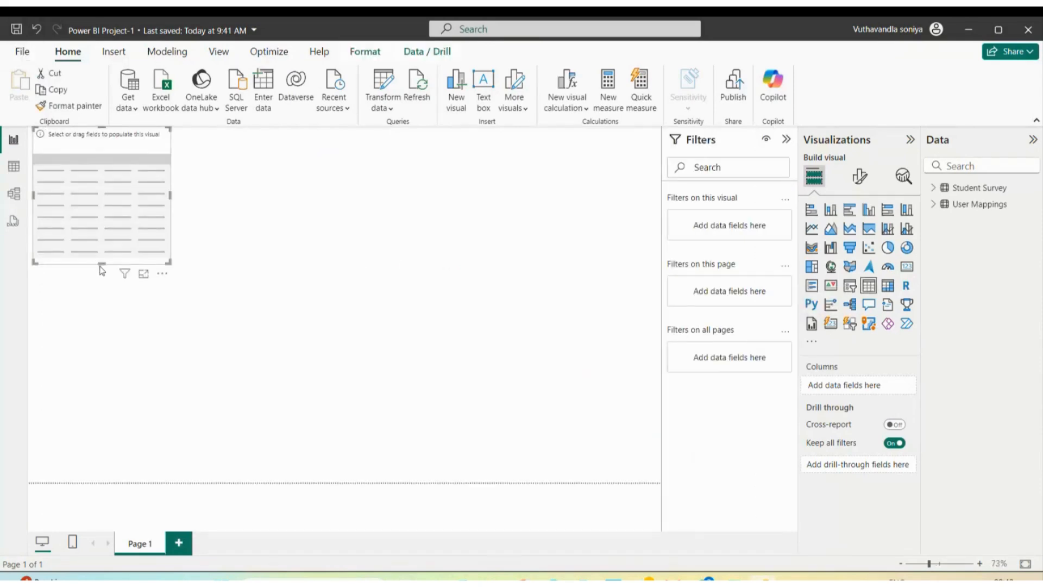
pyautogui.moveTo(101, 265); pyautogui.dragTo(109, 350)
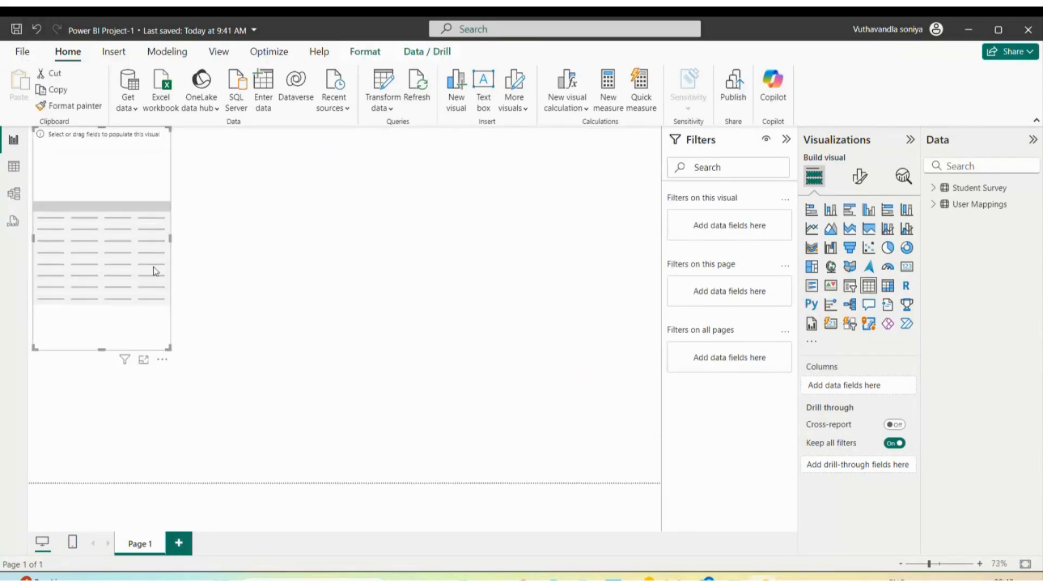
pyautogui.moveTo(169, 239); pyautogui.dragTo(276, 267)
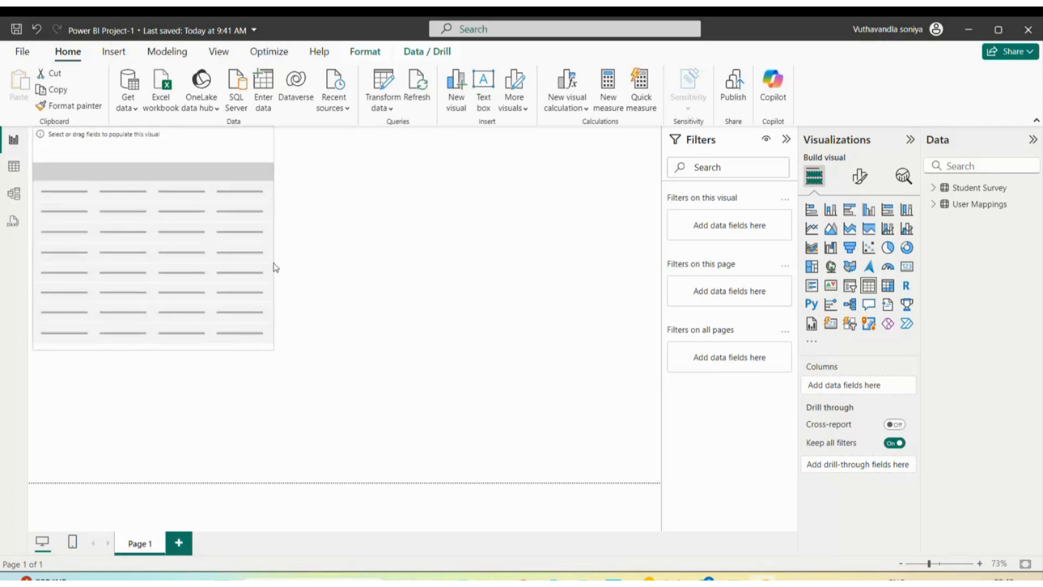
# Step: Add the Total Amount of Purchases and Store Location fields from Student Survey to the table visual
pyautogui.click(940, 188)
pyautogui.click(959, 166)
pyautogui.write('total')
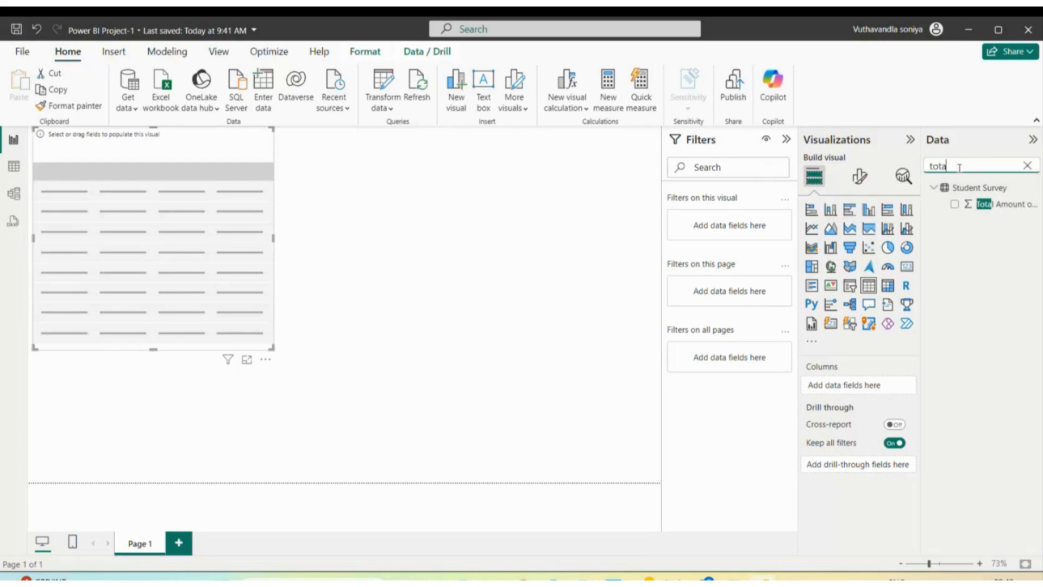
pyautogui.click(955, 204)
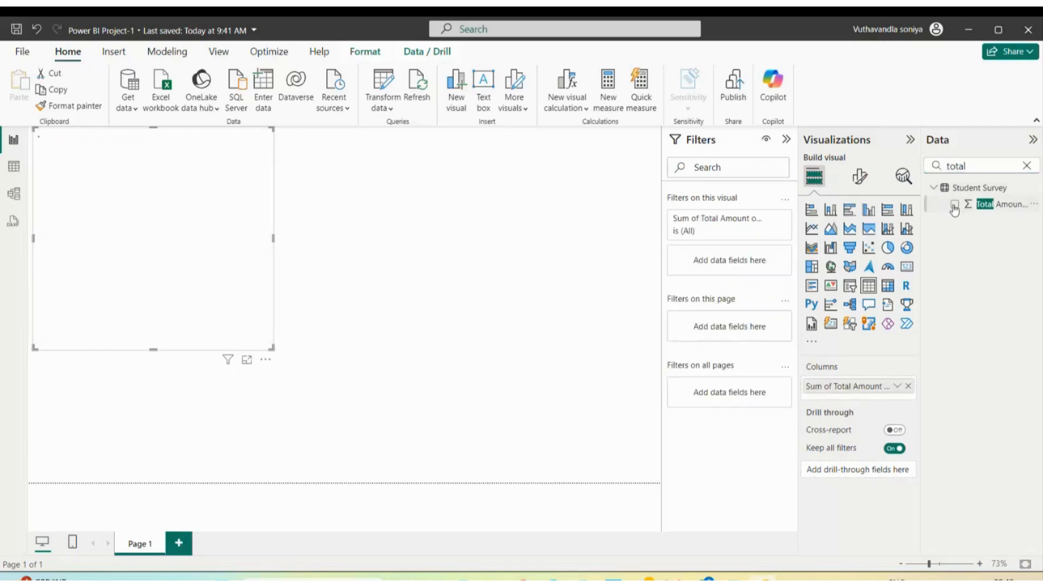
pyautogui.click(1028, 167)
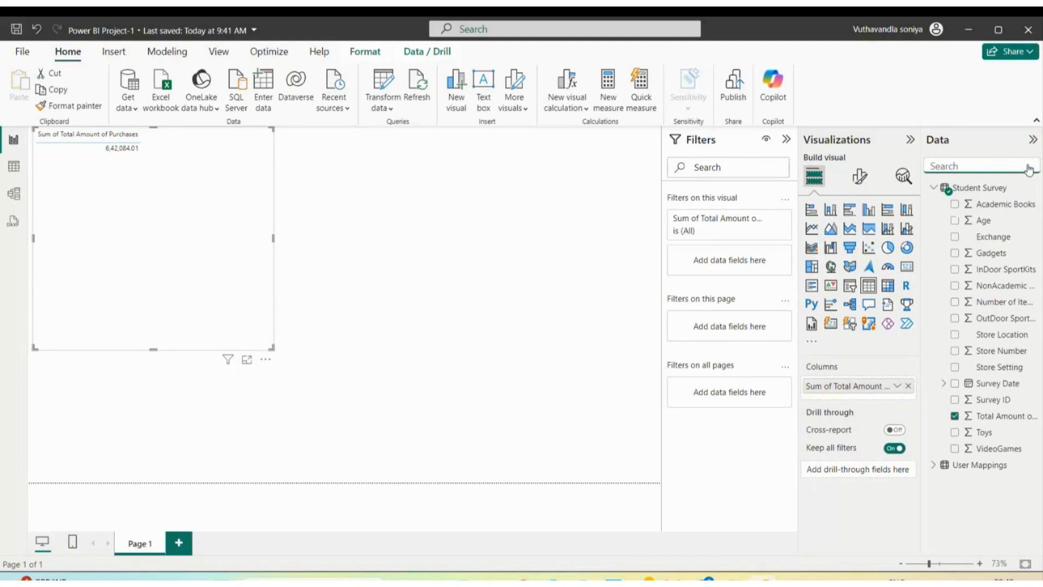
pyautogui.write('store')
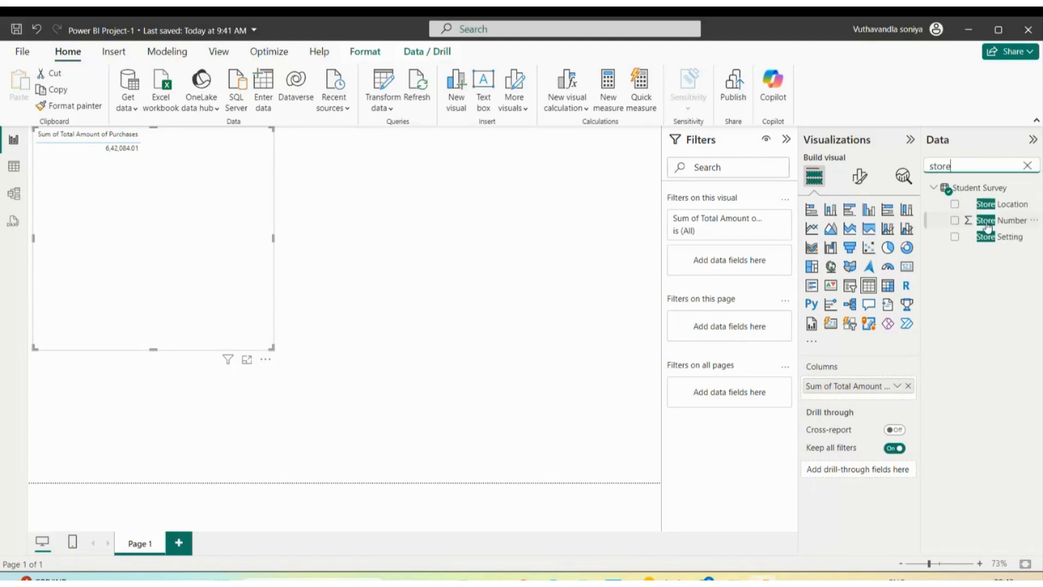
pyautogui.click(954, 205)
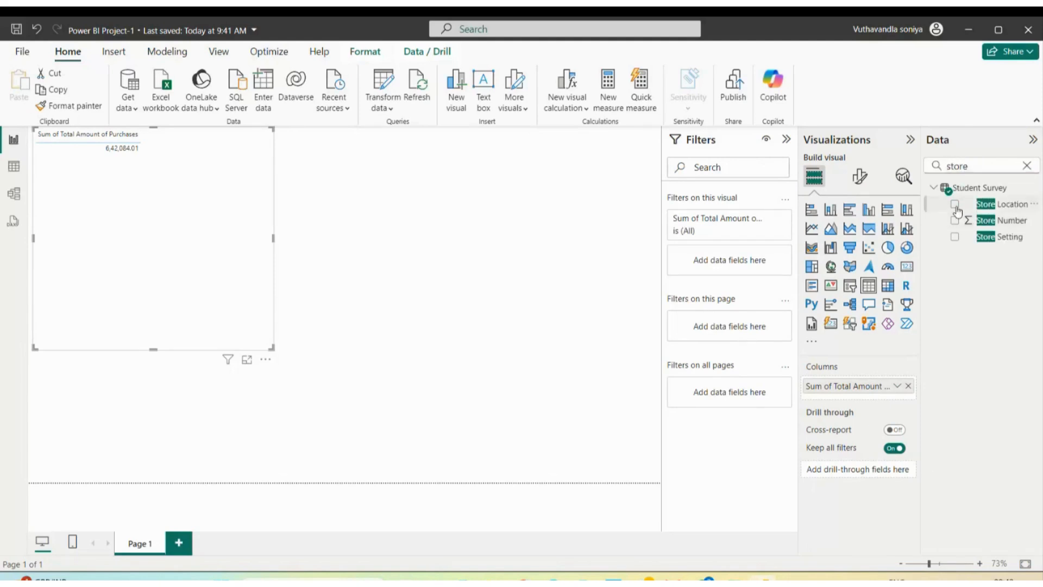
pyautogui.click(1026, 168)
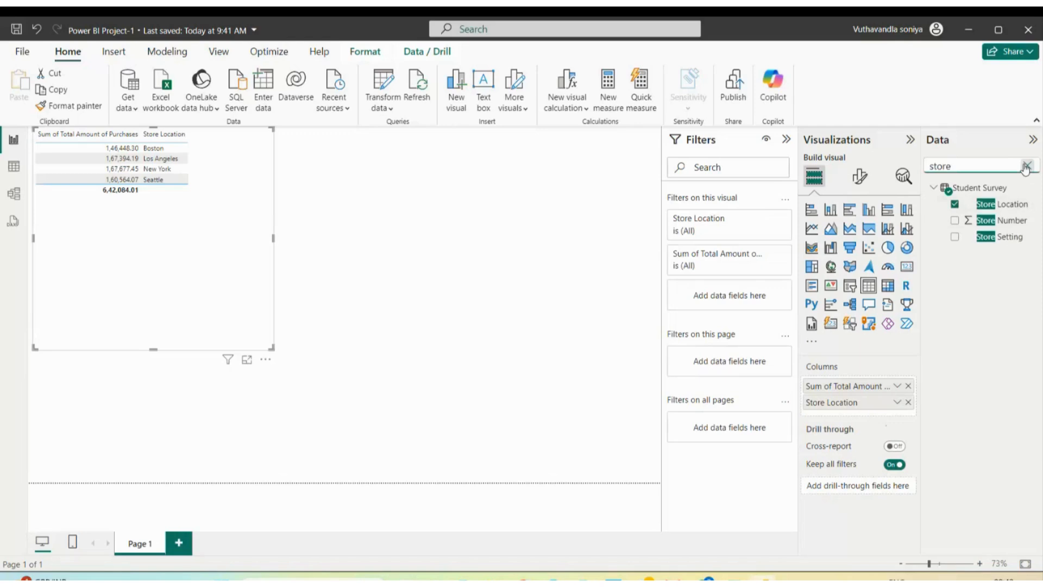
# Step: Add the Store Setting field from Student Survey to the table visual
pyautogui.click(1026, 168)
pyautogui.write('store')
pyautogui.click(955, 239)
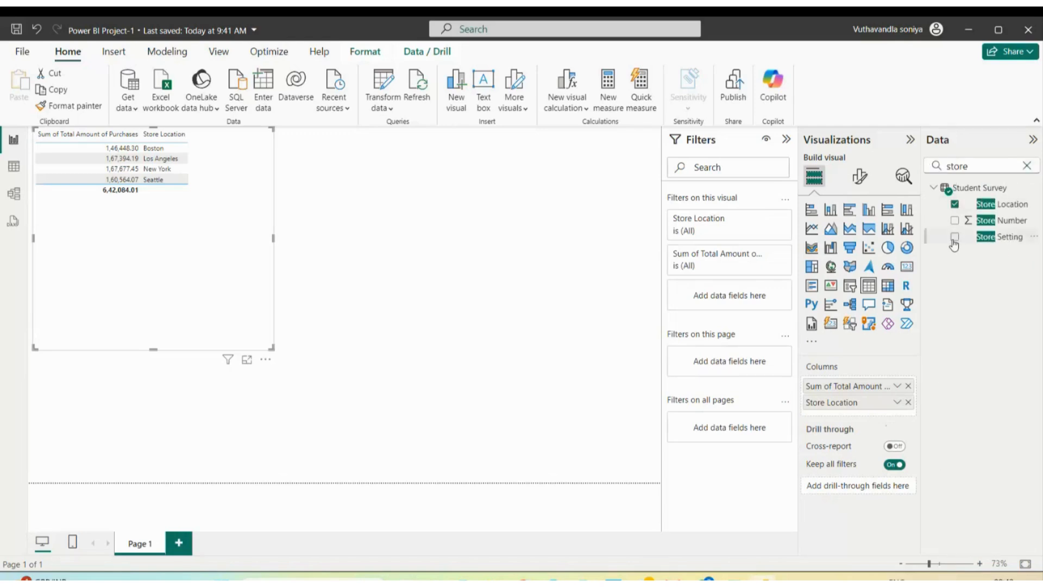
pyautogui.click(955, 238)
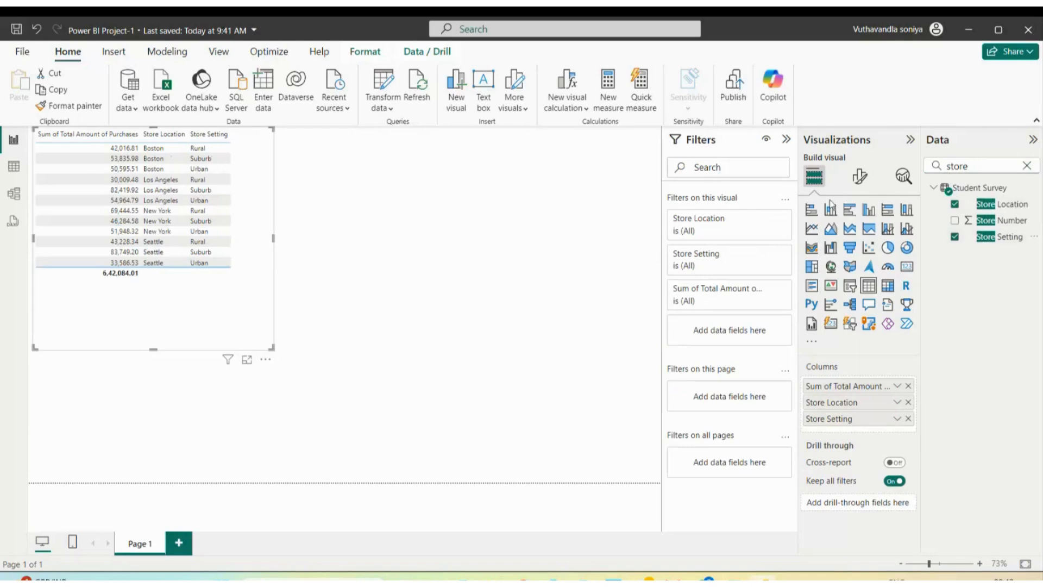
# Step: Remove and re-add Total Amount of Purchases so it becomes the table's last column, and increase the table visual's height
pyautogui.click(1009, 169)
pyautogui.press('BackSpace')
pyautogui.press('BackSpace')
pyautogui.press('BackSpace')
pyautogui.press('BackSpace')
pyautogui.press('BackSpace')
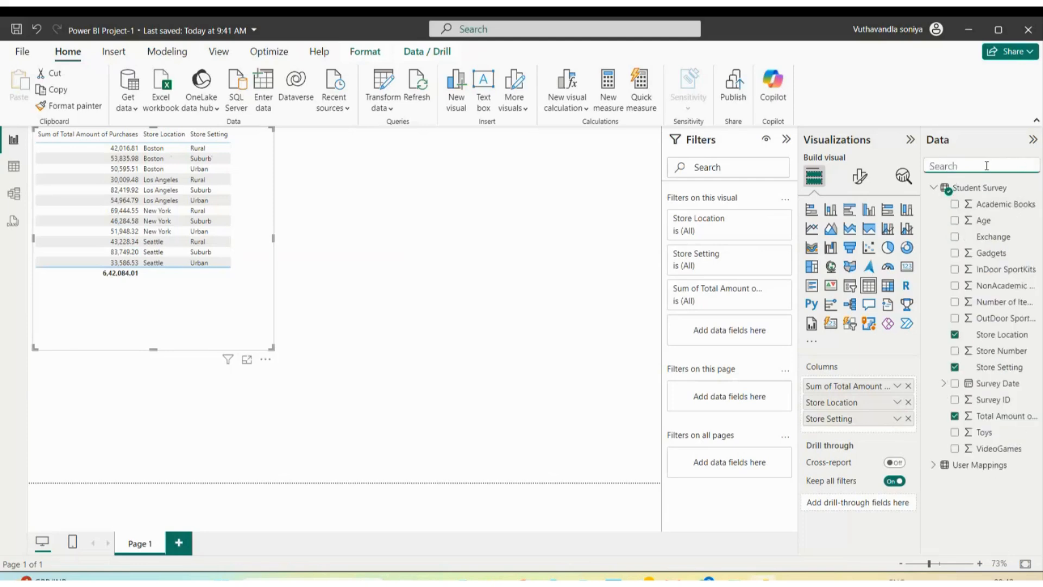
pyautogui.write('total')
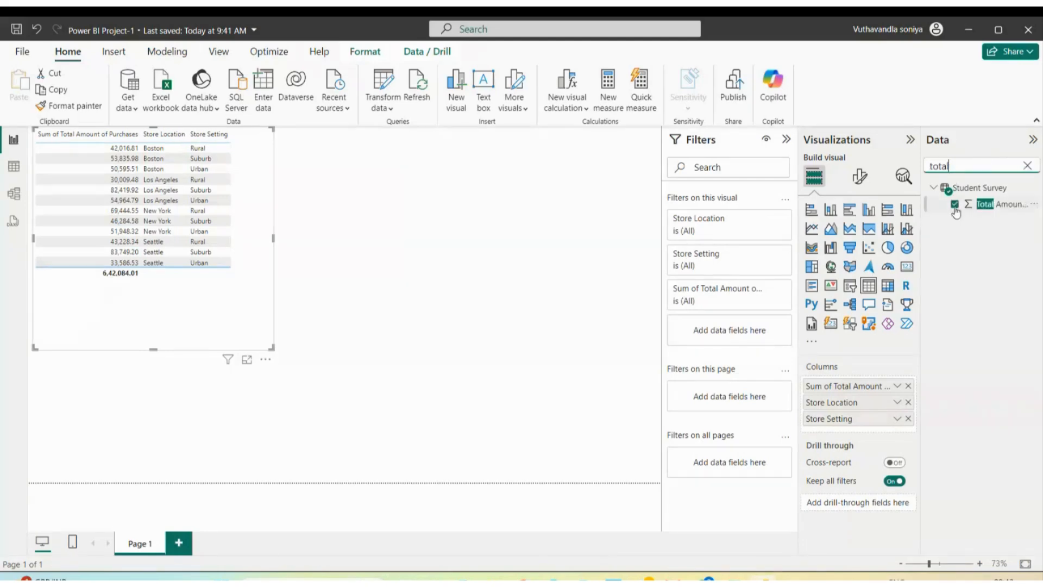
pyautogui.click(955, 205)
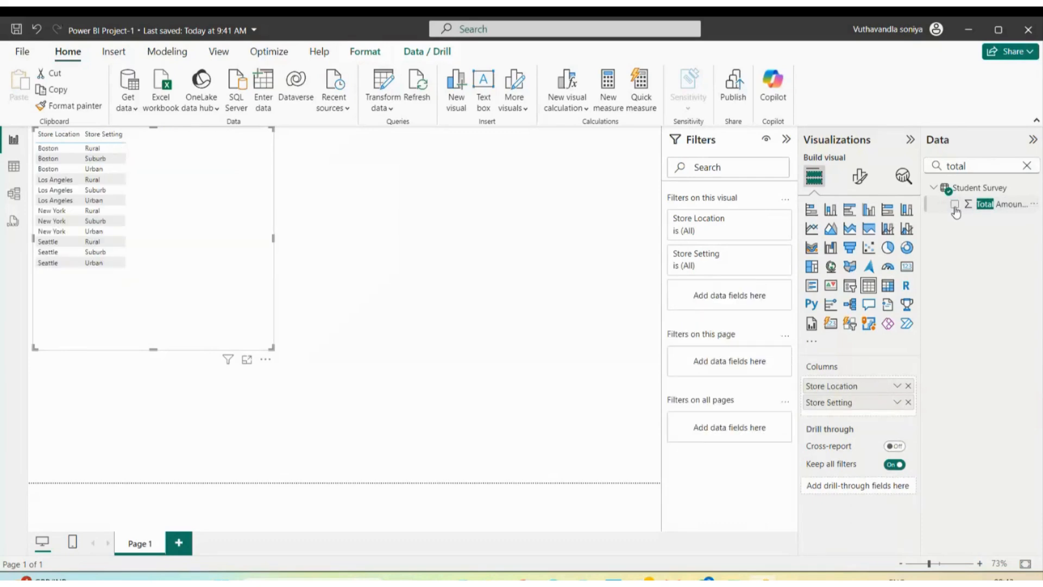
pyautogui.click(955, 205)
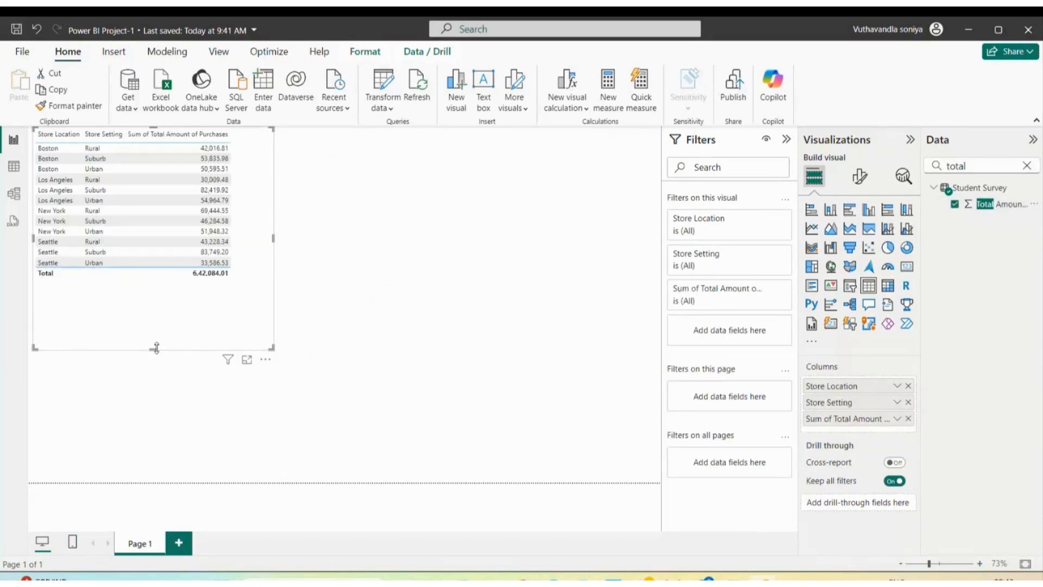
pyautogui.moveTo(156, 350); pyautogui.dragTo(156, 385)
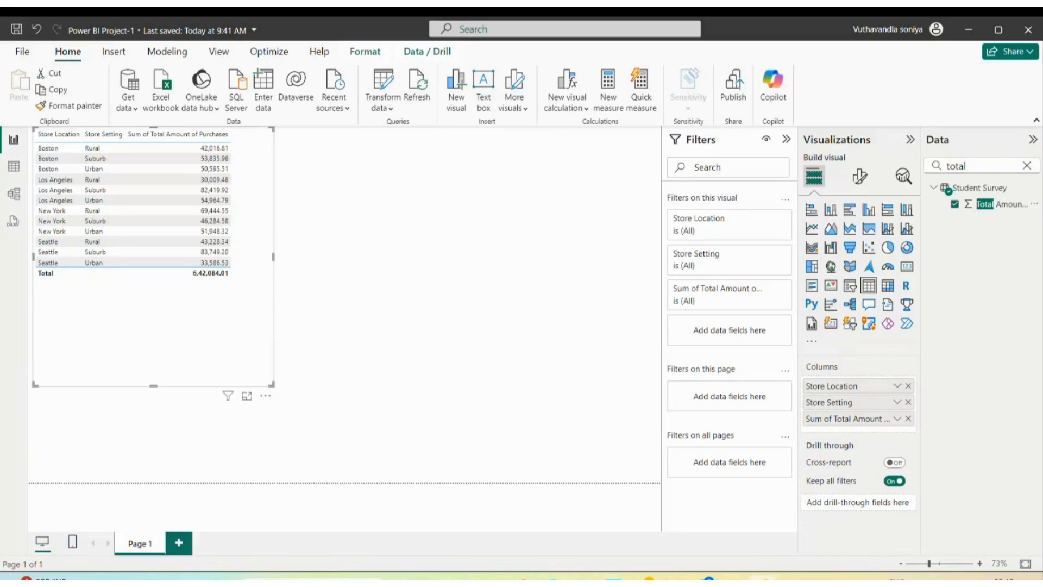
# Step: Switch to Microsoft Edge, review the Tabular Visualization colour conditions in Project-1 Power BI.pdf, and return to Power BI Desktop
pyautogui.moveTo(553, 581)
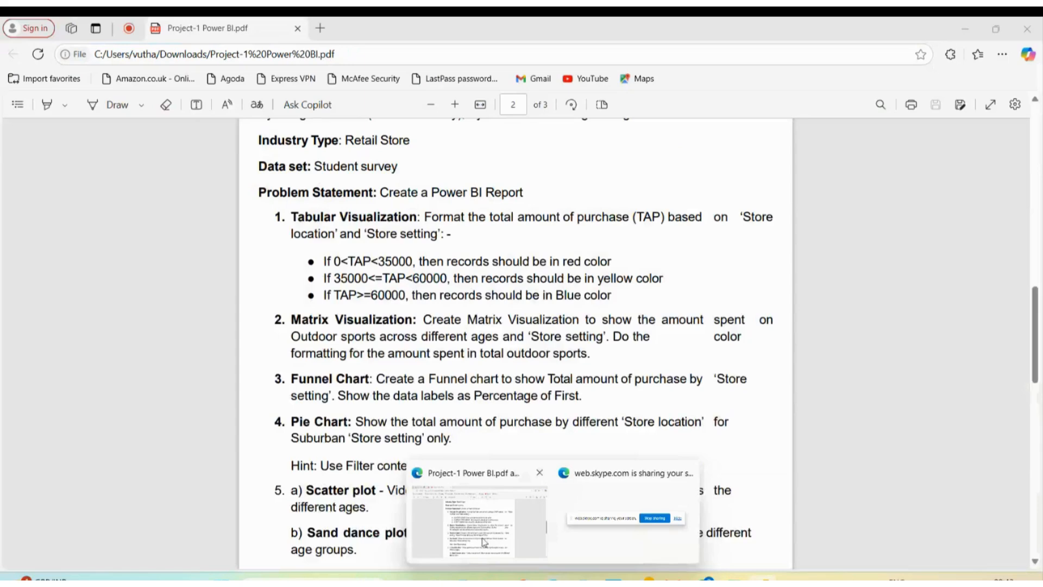
pyautogui.click(478, 519)
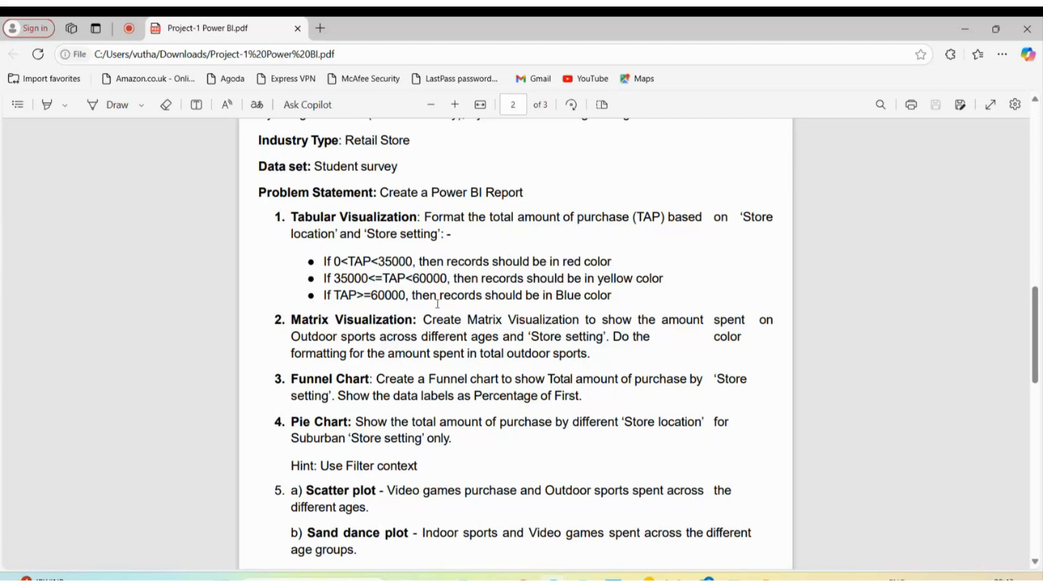
pyautogui.moveTo(763, 579)
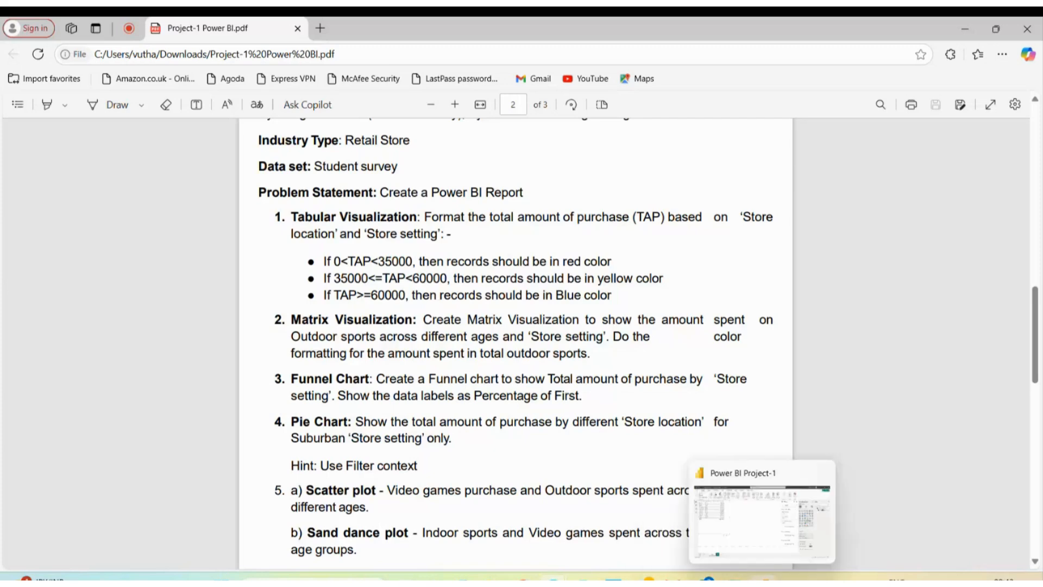
pyautogui.click(753, 543)
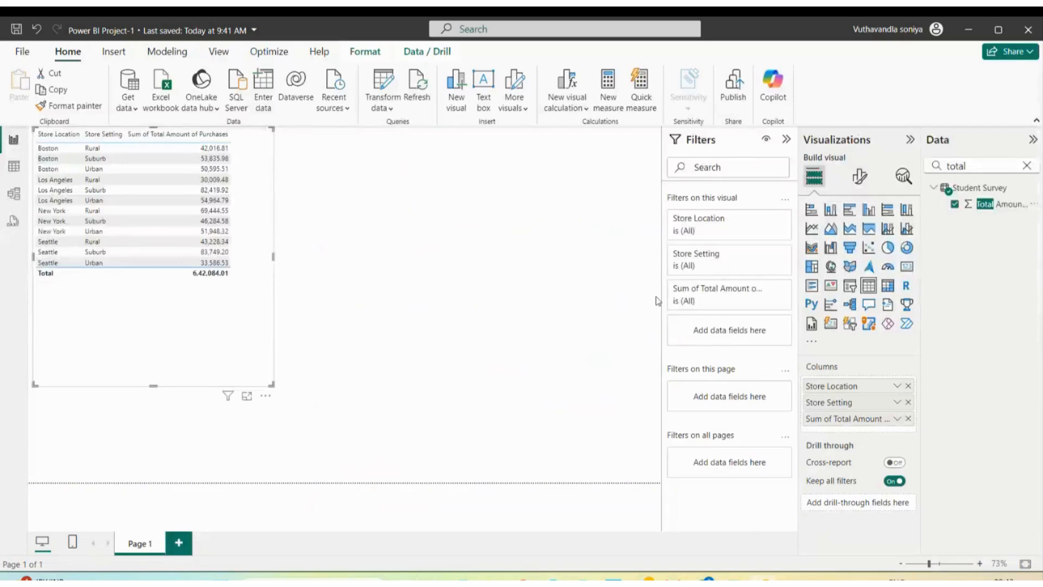
# Step: Set the font size of the table visual's values to 15
pyautogui.click(862, 183)
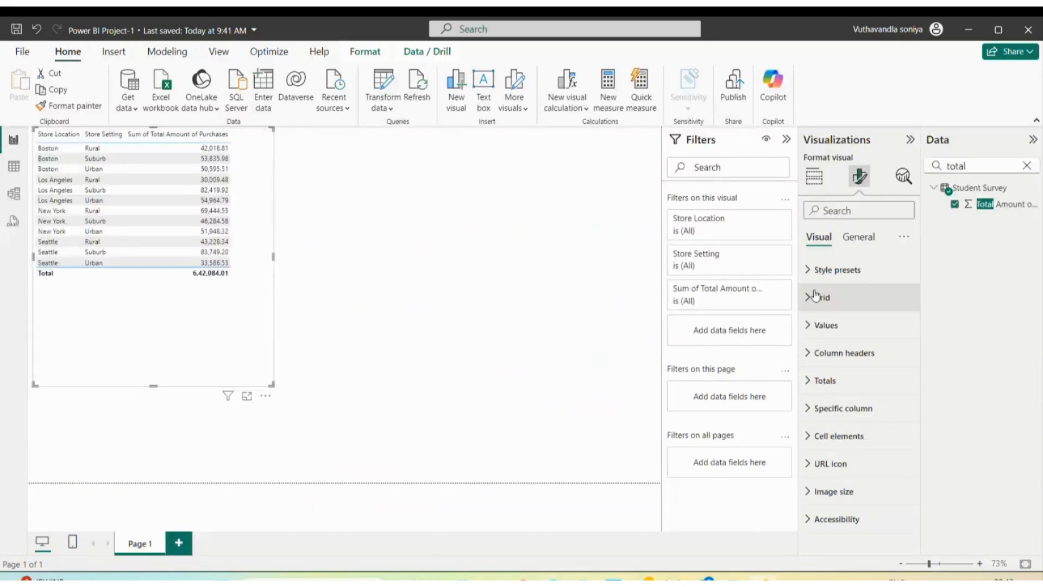
pyautogui.click(812, 325)
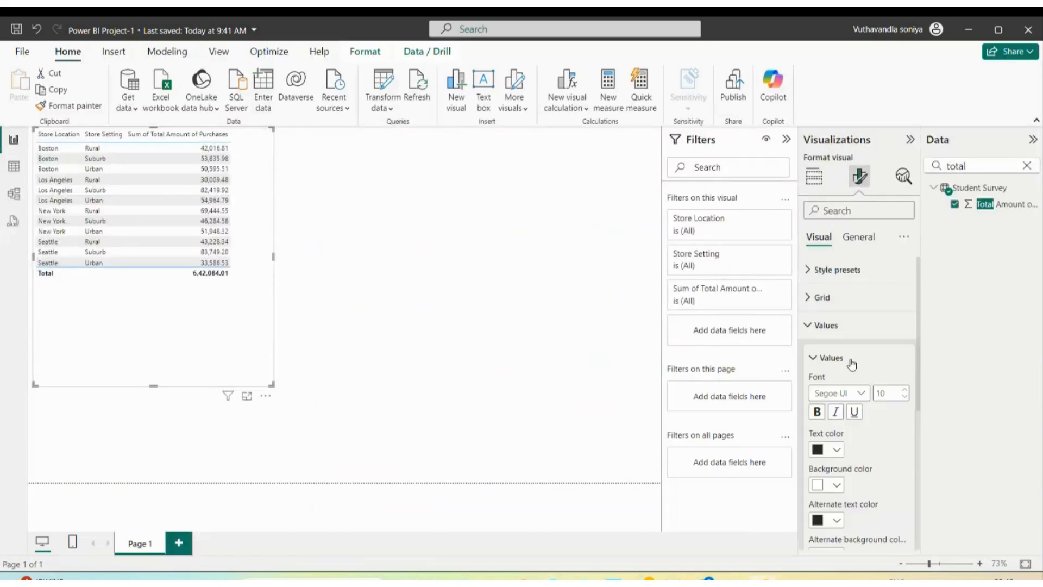
pyautogui.doubleClick(889, 395)
pyautogui.write('15')
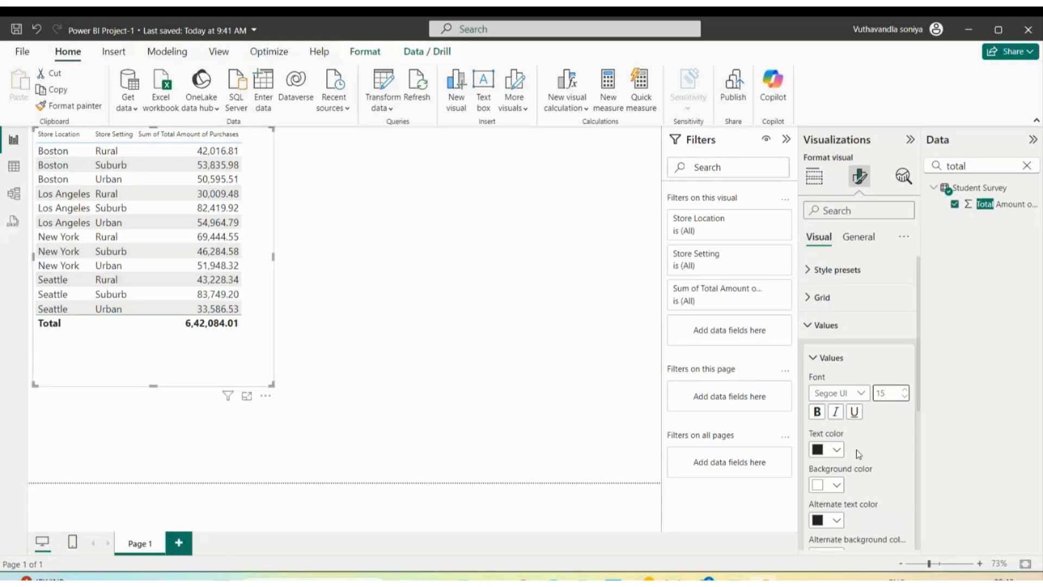
# Step: Set the font size of the table visual's column headers to 12 and deselect the table
pyautogui.scroll(-3, 849, 493)
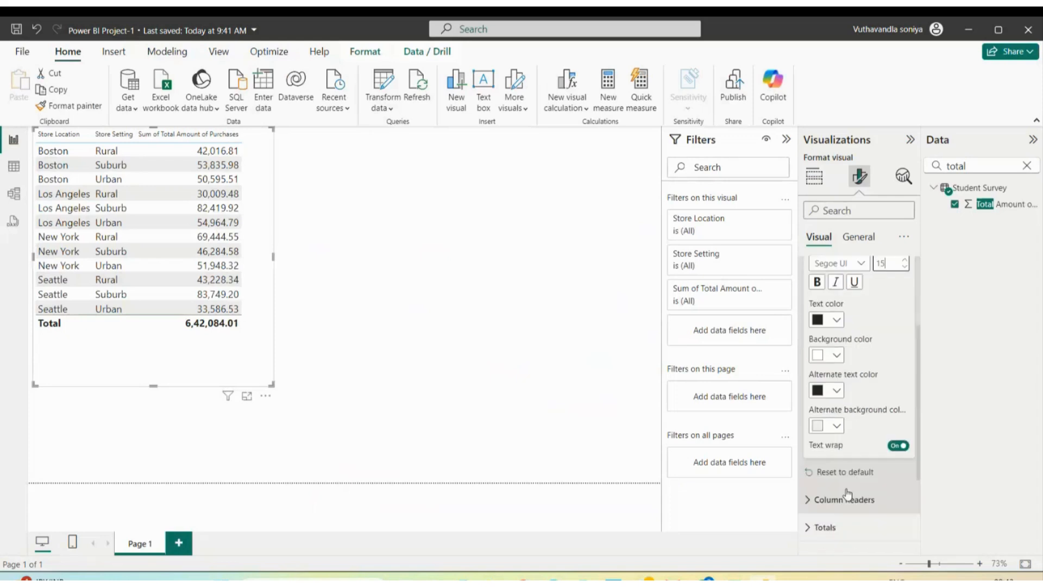
pyautogui.scroll(-1, 848, 495)
pyautogui.click(835, 470)
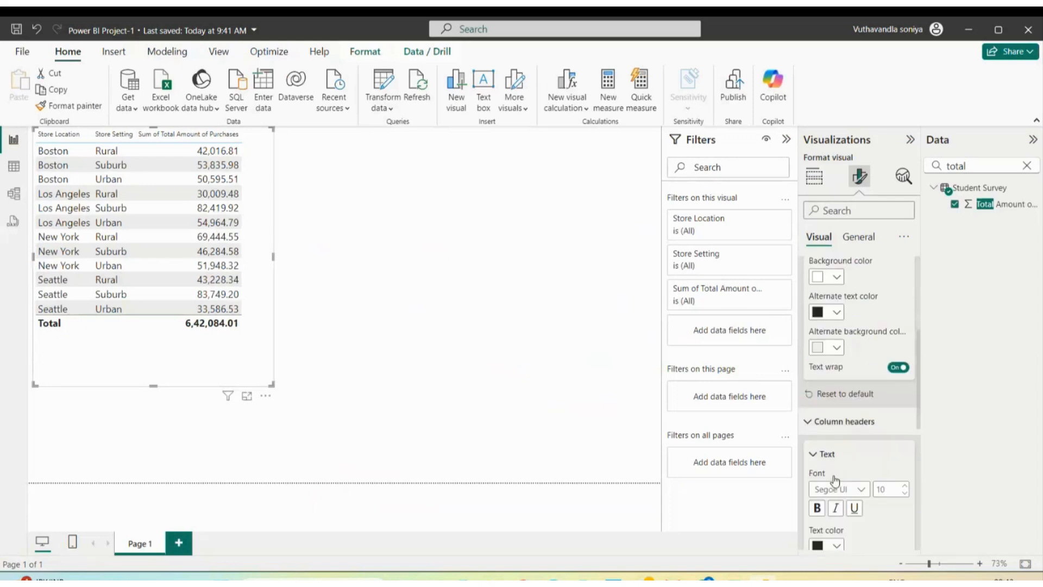
pyautogui.doubleClick(885, 475)
pyautogui.write('12')
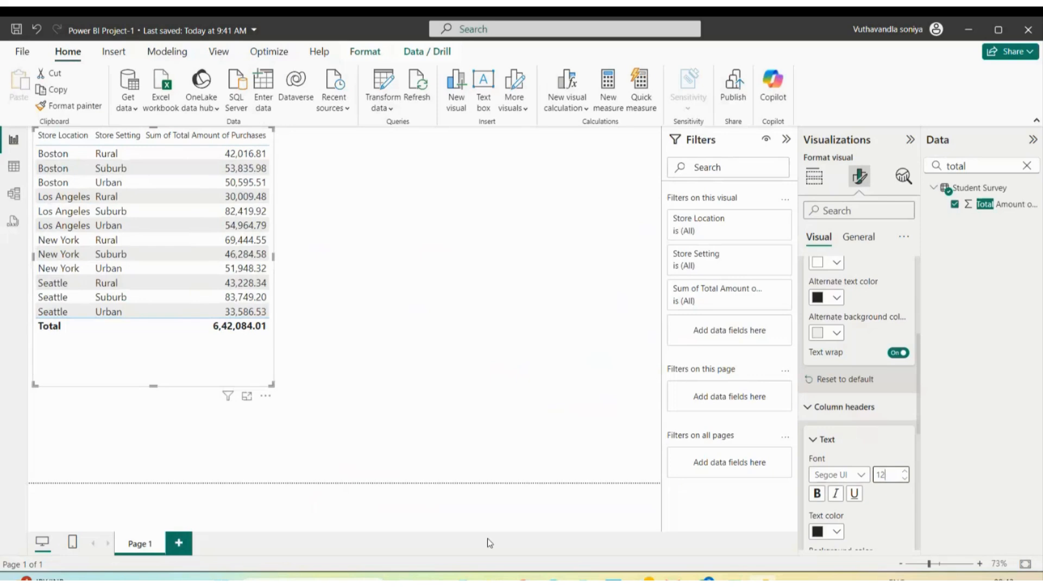
pyautogui.click(462, 453)
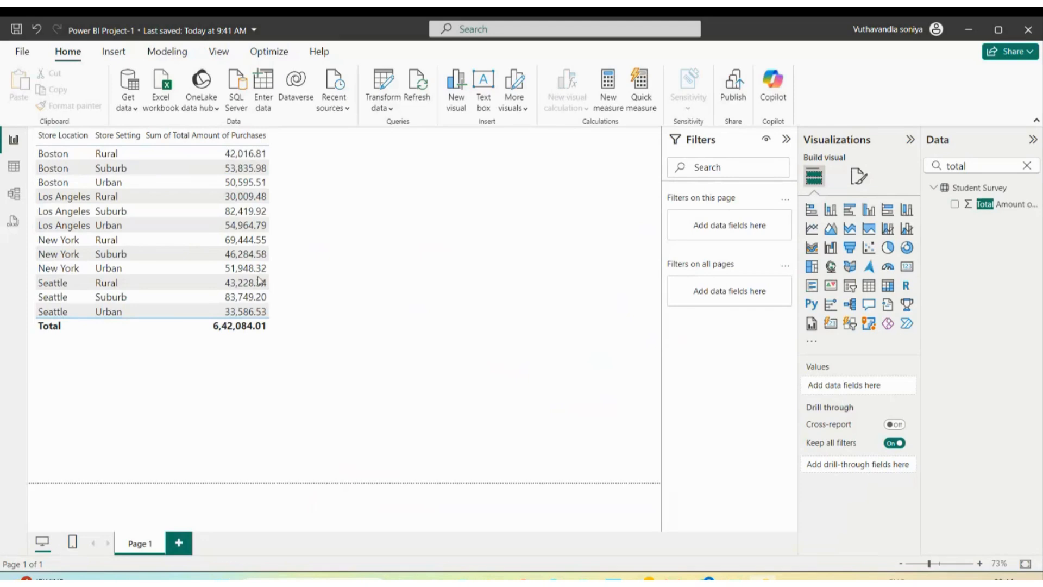
# Step: Start background color conditional formatting for the table's Sum of Total Amount of Purchases column, using the Rules format style
pyautogui.click(225, 291)
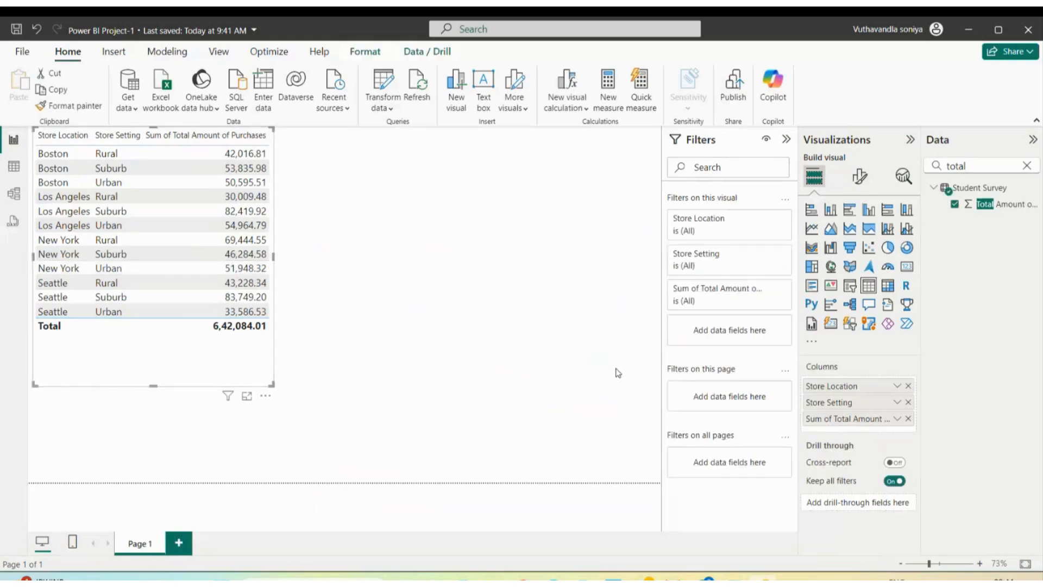
pyautogui.click(897, 419)
pyautogui.moveTo(934, 205)
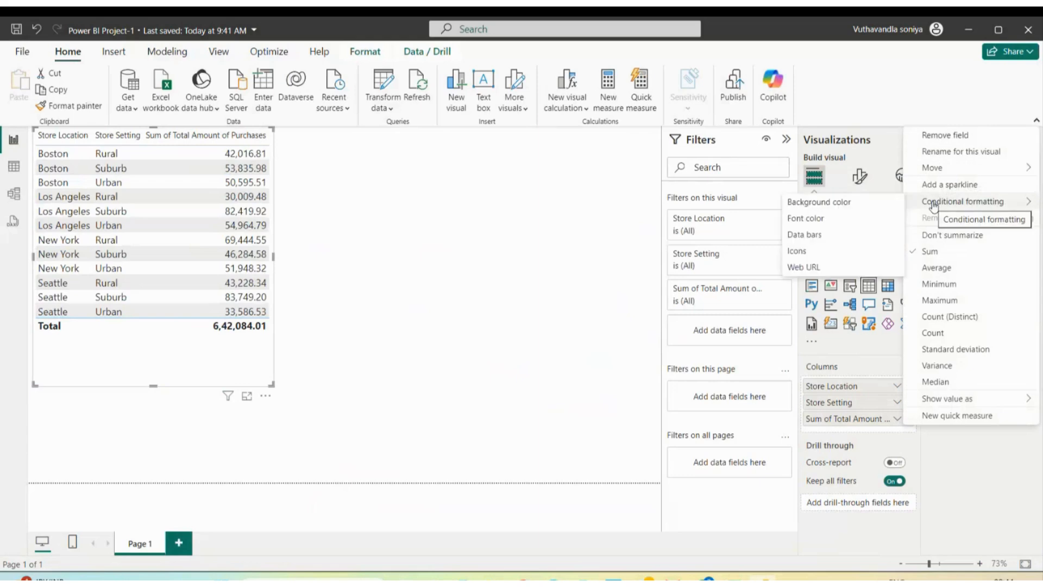
pyautogui.click(836, 210)
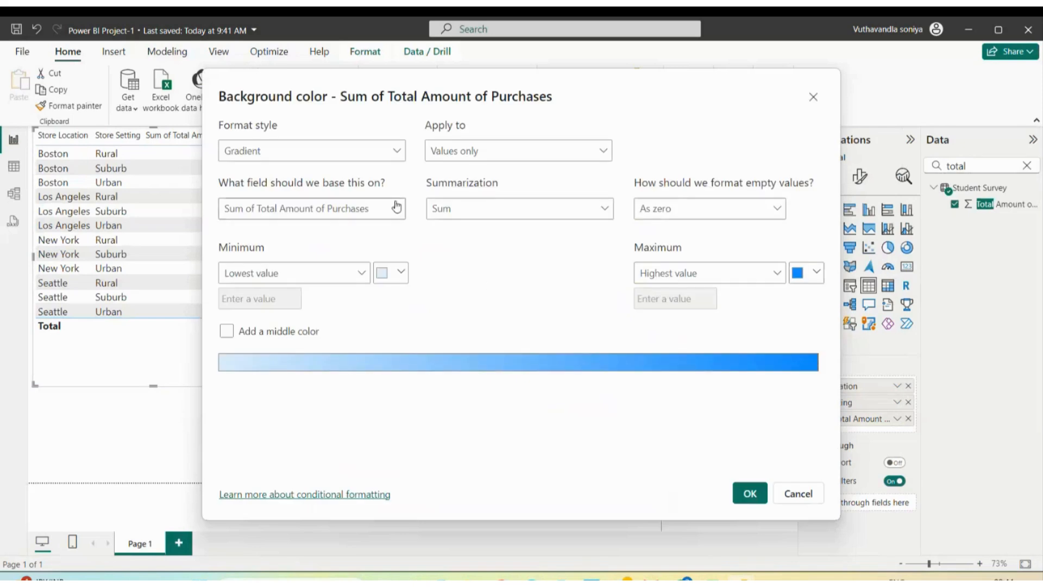
pyautogui.click(398, 154)
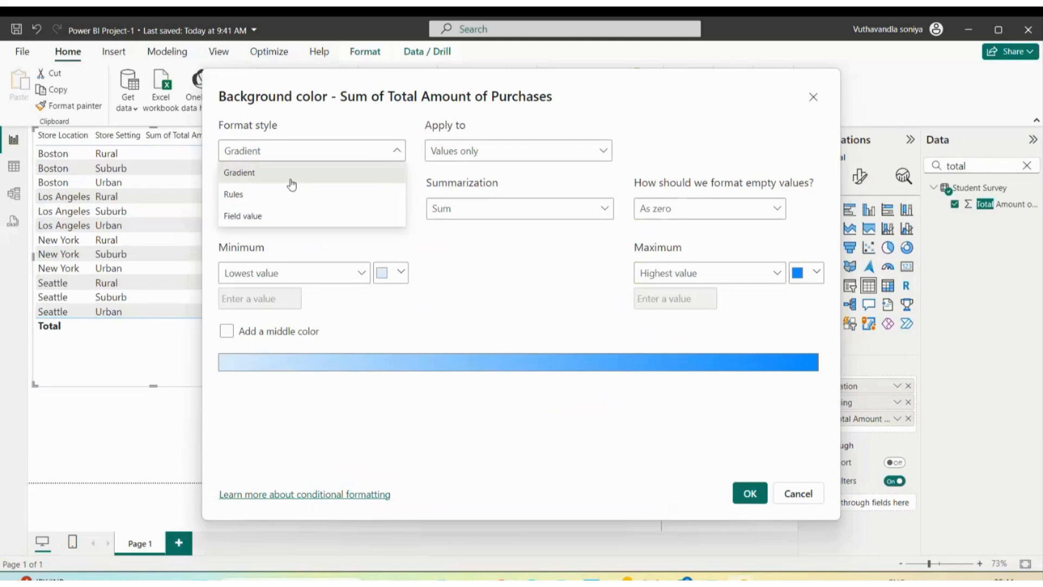
pyautogui.click(262, 194)
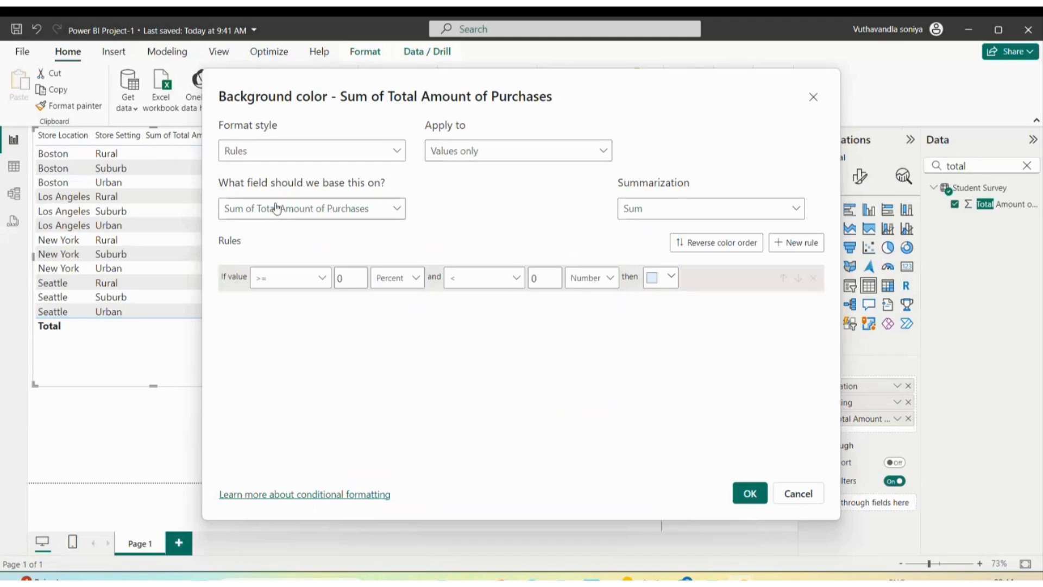
pyautogui.click(387, 209)
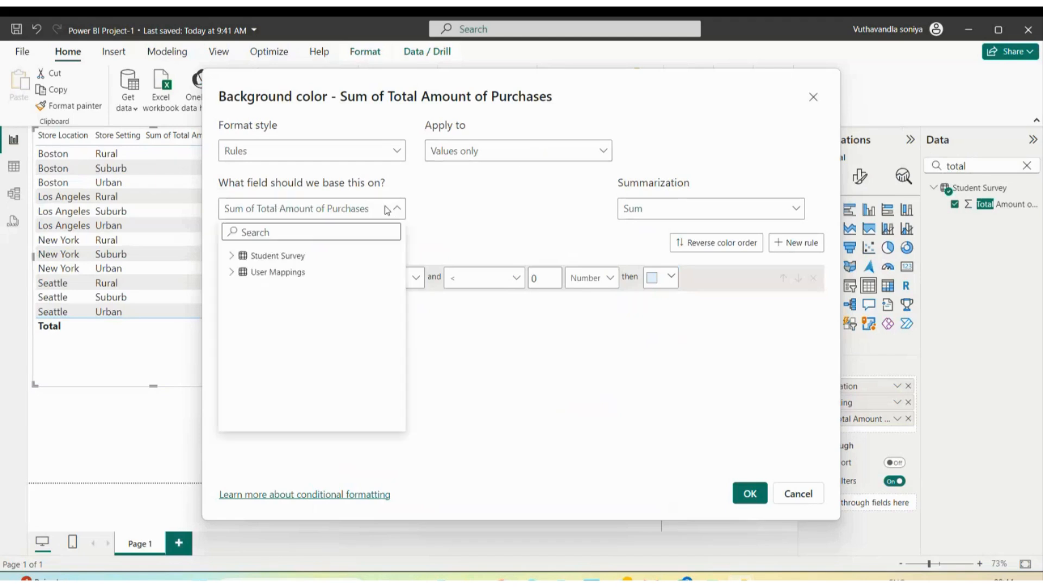
pyautogui.click(459, 204)
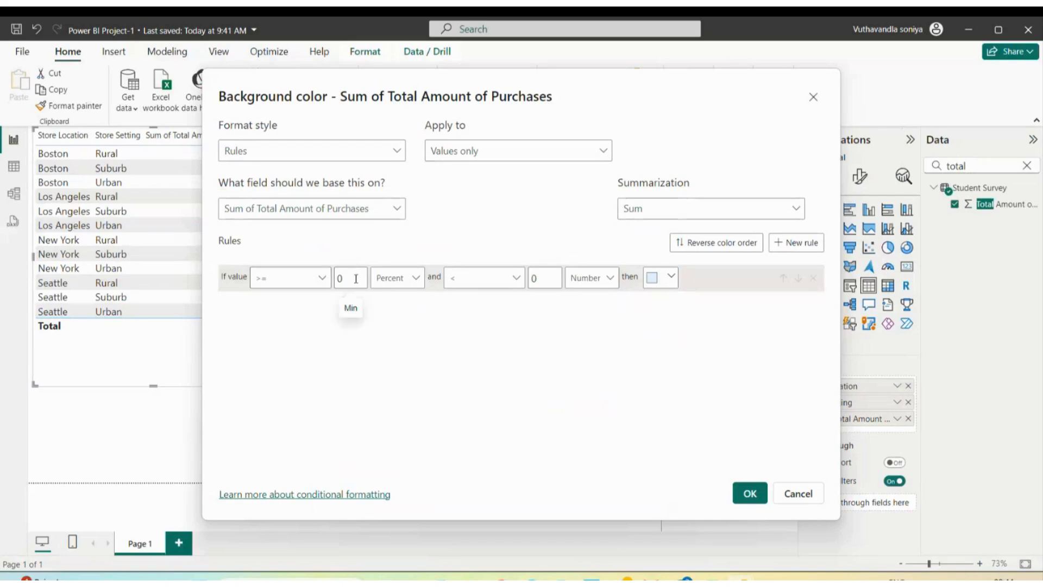
# Step: Define the first background color rule for values >= 0 and < 35000, with both limits as Number
pyautogui.click(417, 277)
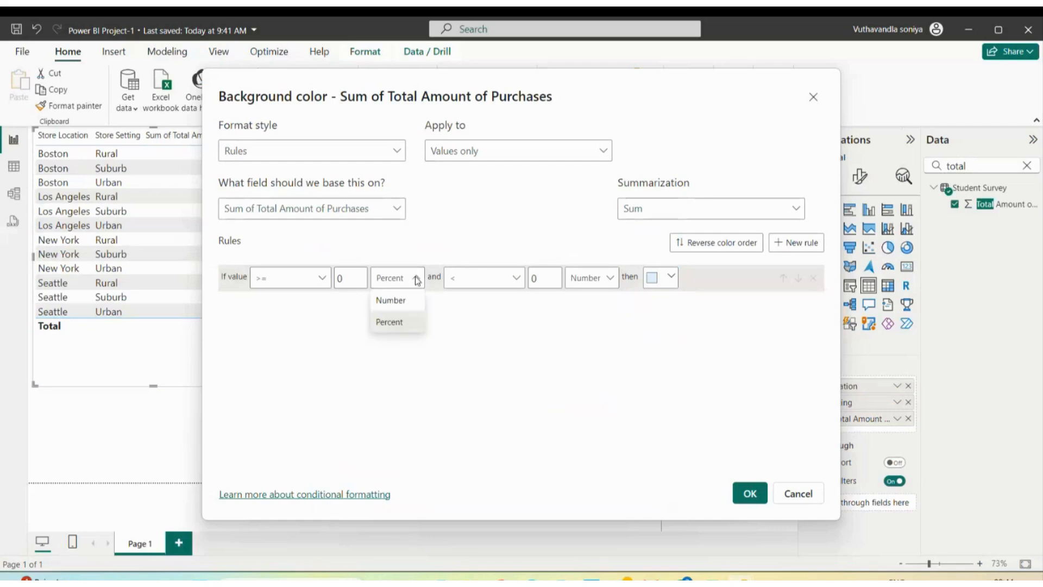
pyautogui.click(398, 300)
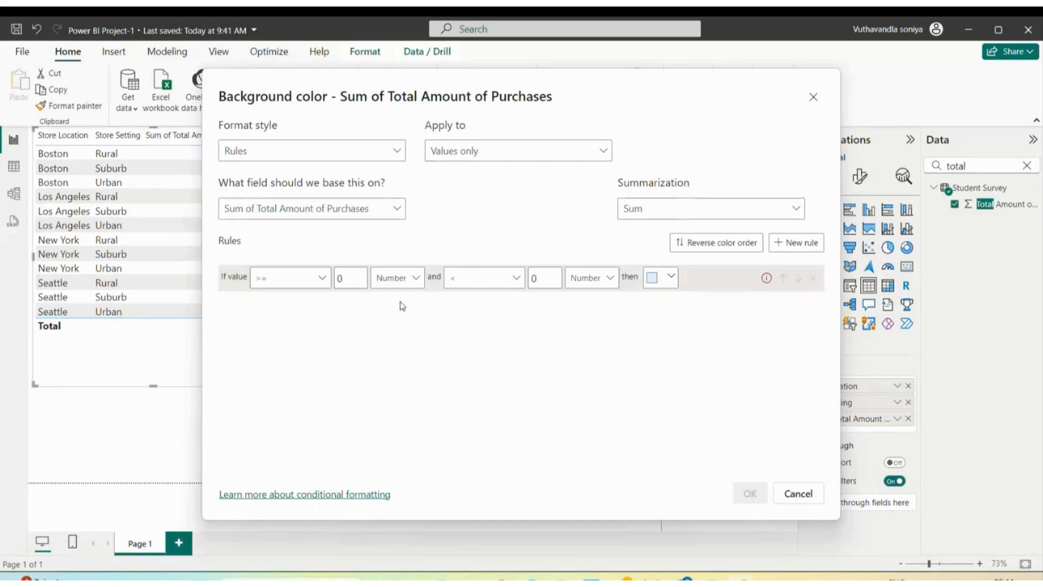
pyautogui.click(475, 279)
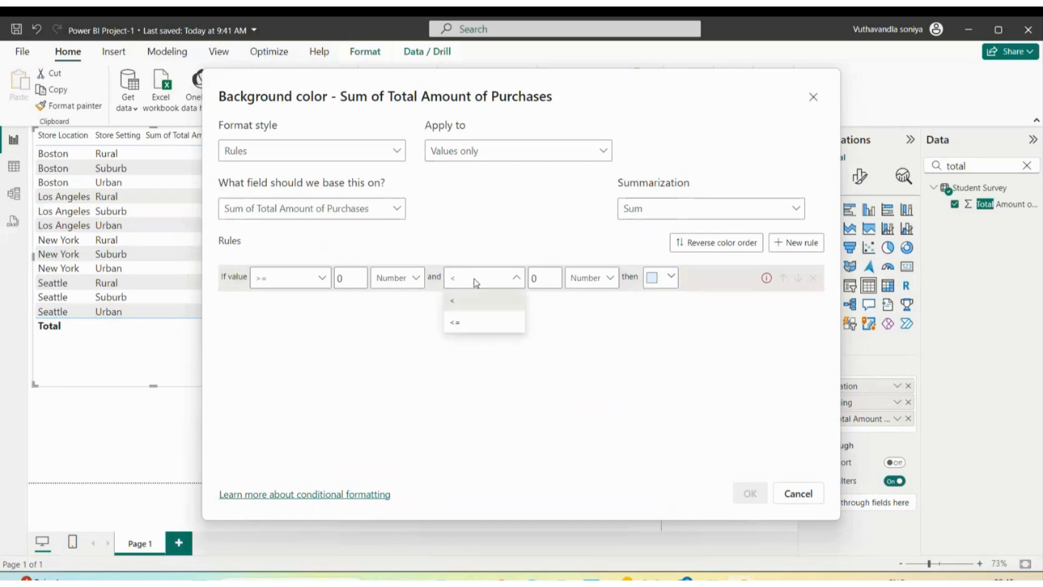
pyautogui.click(542, 281)
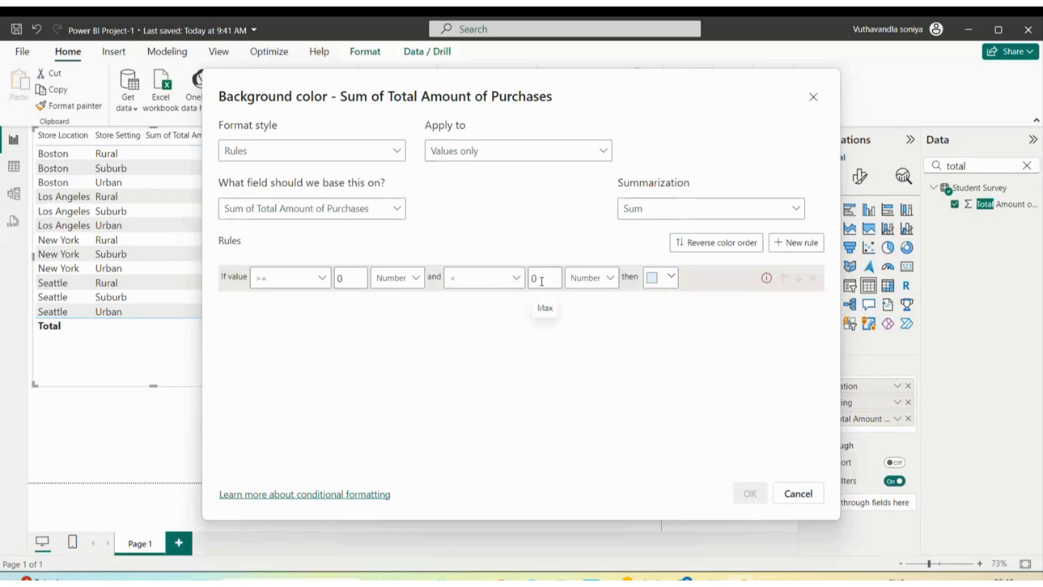
pyautogui.press('BackSpace')
pyautogui.write('35000')
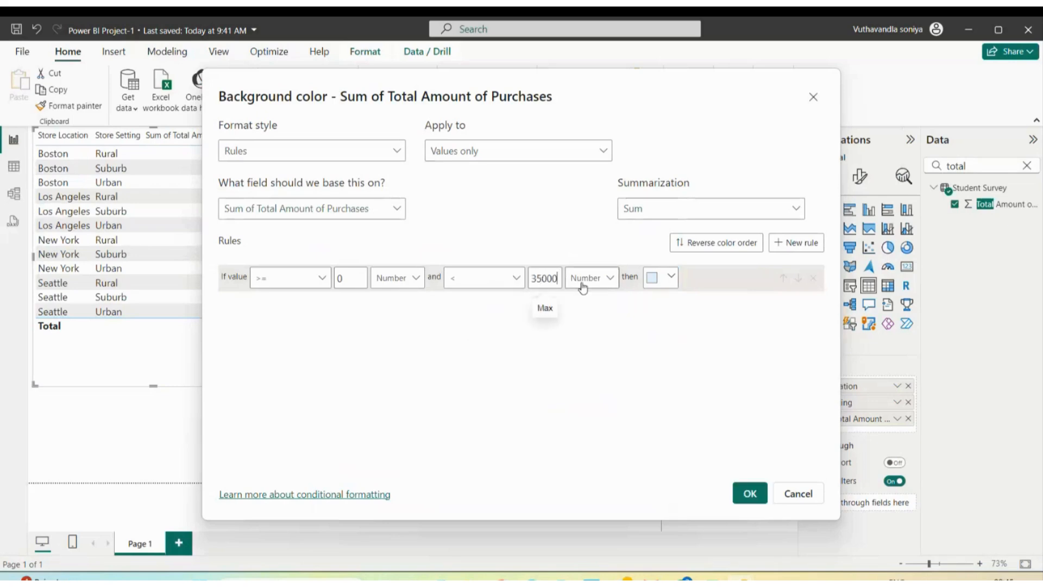
# Step: Check the required purchase-amount colors in the Project-1 Power BI PDF and return to the Power BI report
pyautogui.click(661, 278)
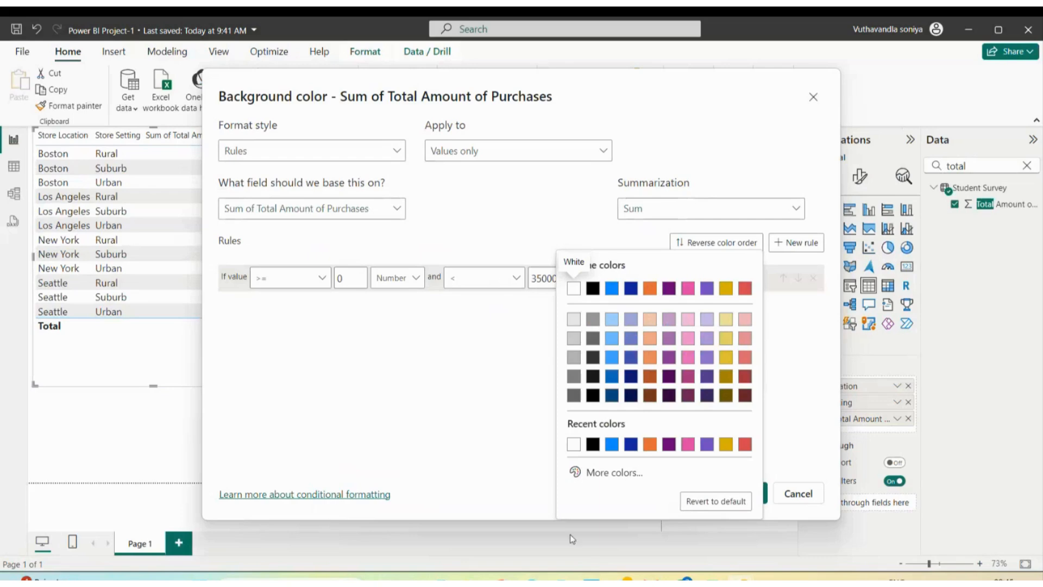
pyautogui.moveTo(532, 577)
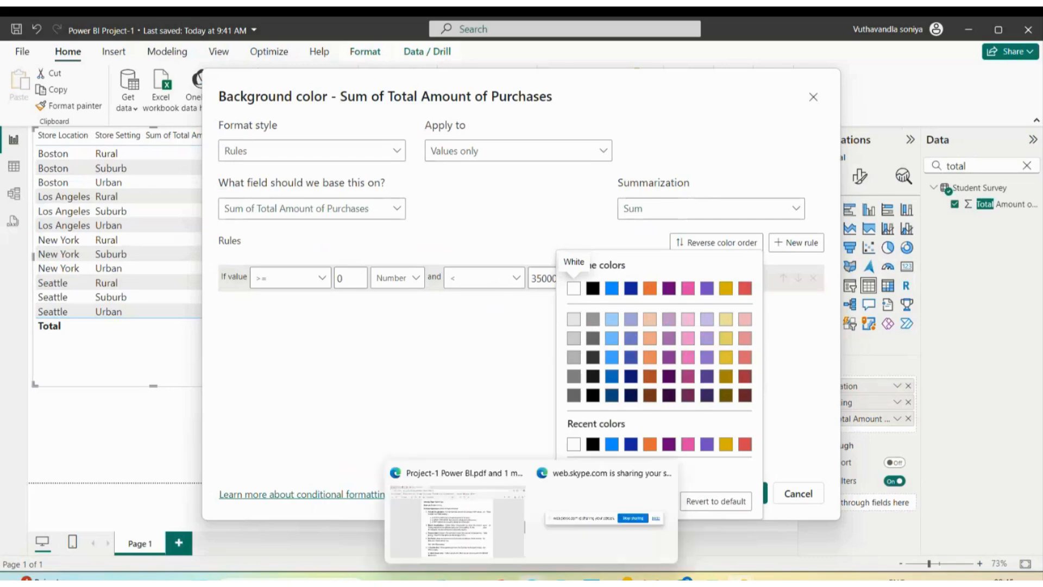
pyautogui.click(471, 526)
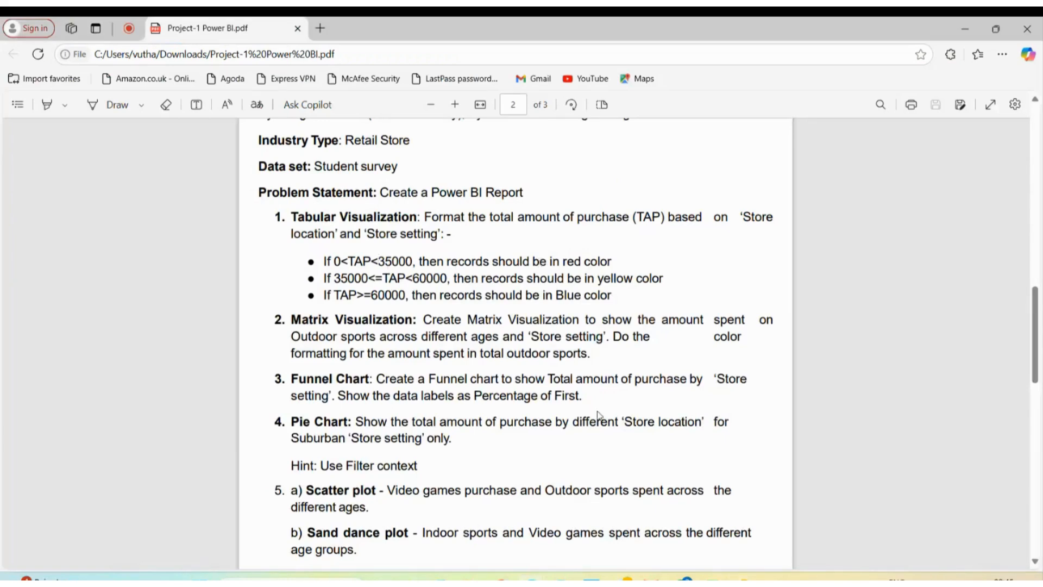
pyautogui.moveTo(739, 573)
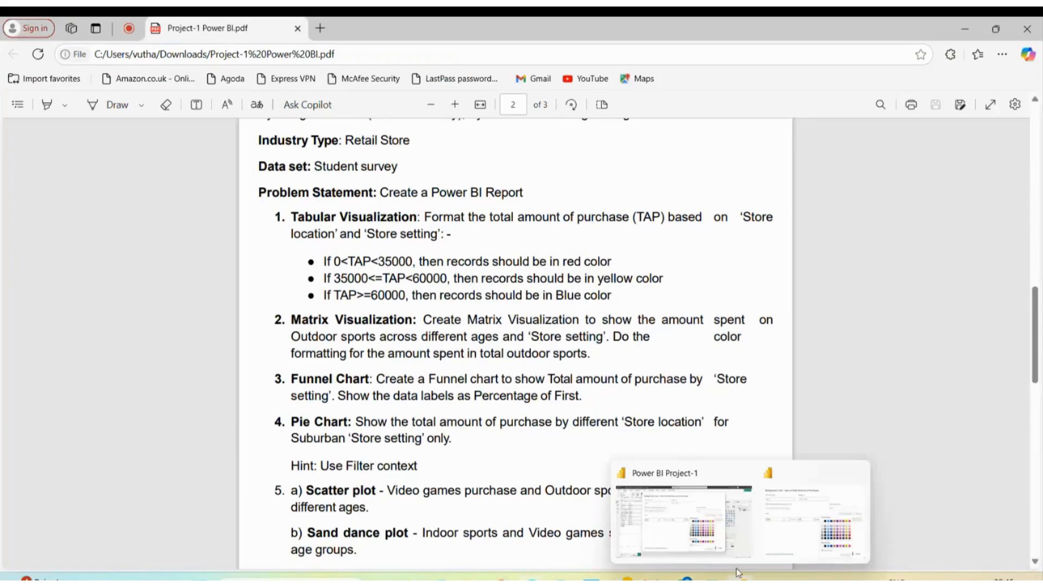
pyautogui.click(737, 519)
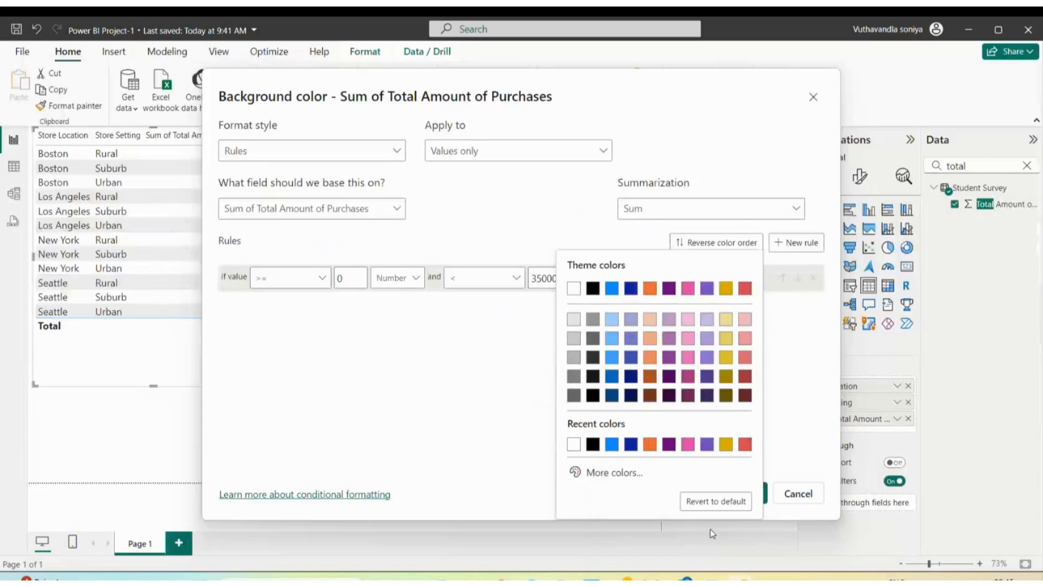
pyautogui.click(749, 360)
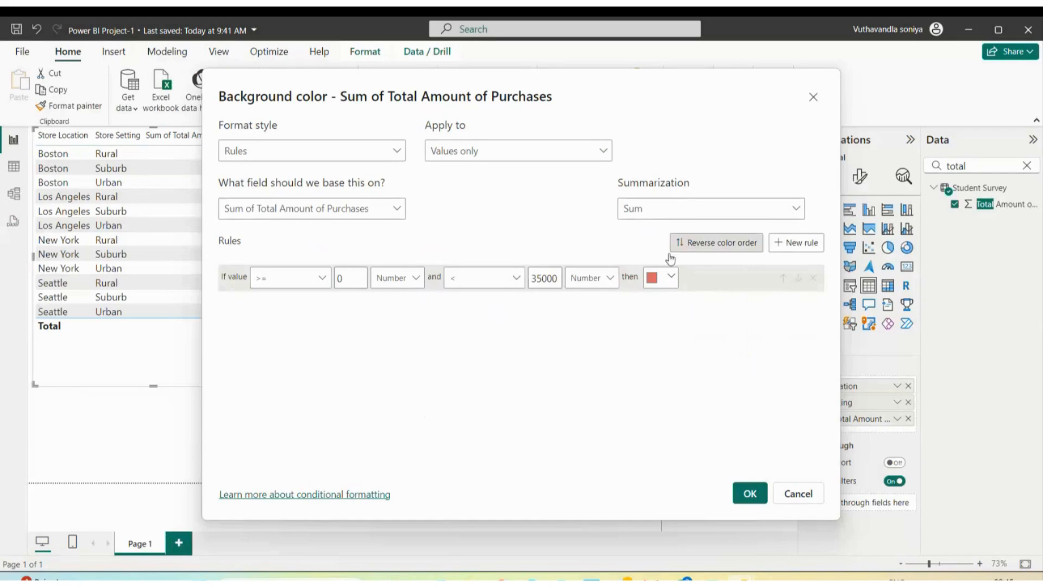
pyautogui.click(672, 276)
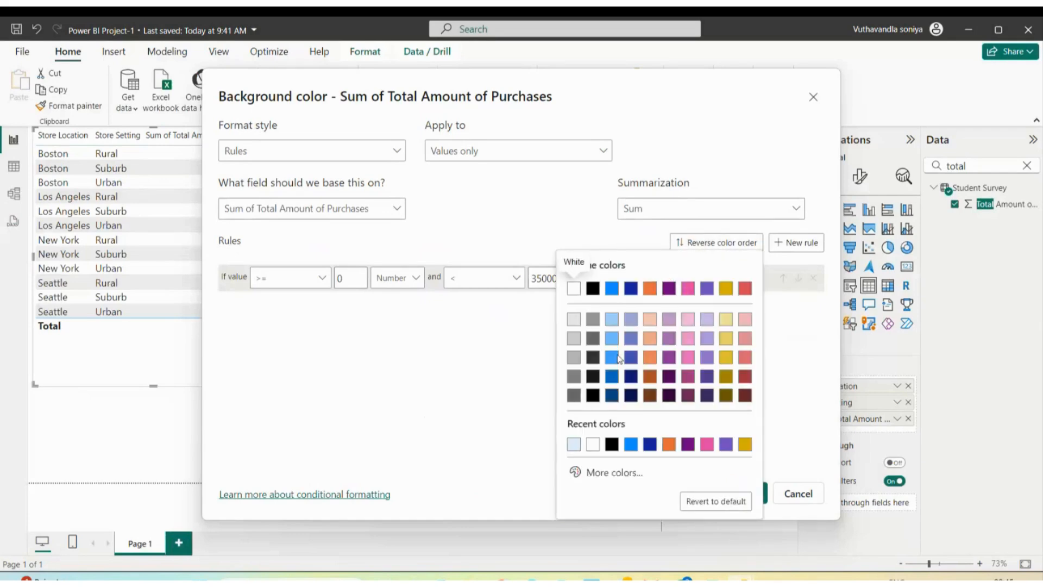
pyautogui.click(585, 471)
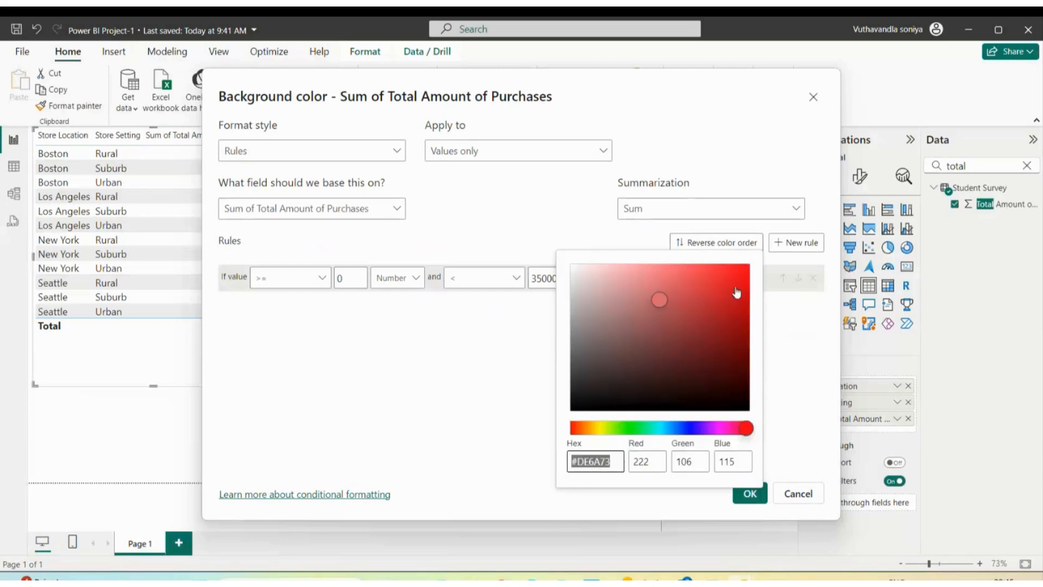
pyautogui.click(722, 270)
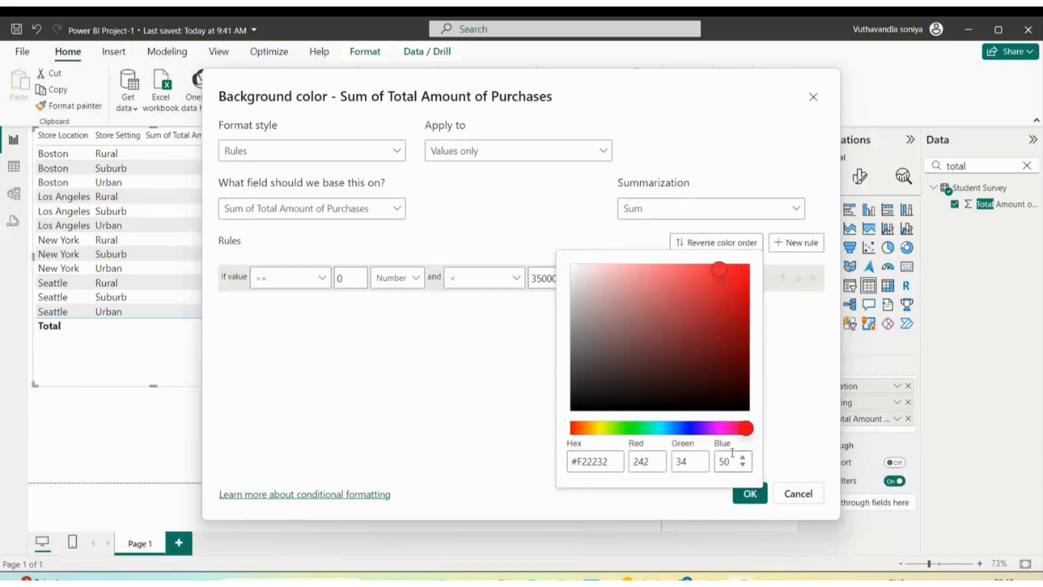
pyautogui.click(793, 438)
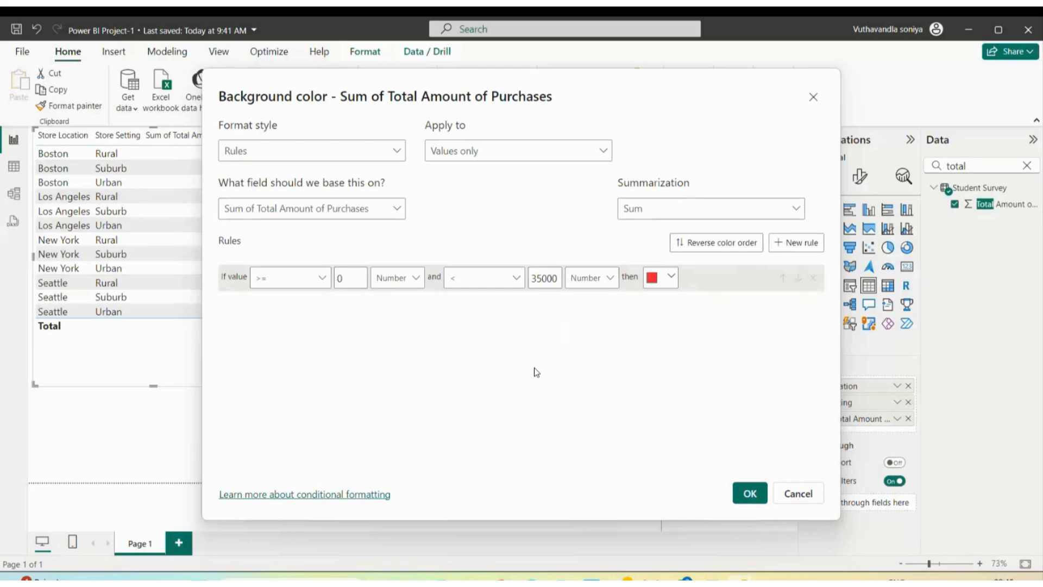
pyautogui.click(812, 97)
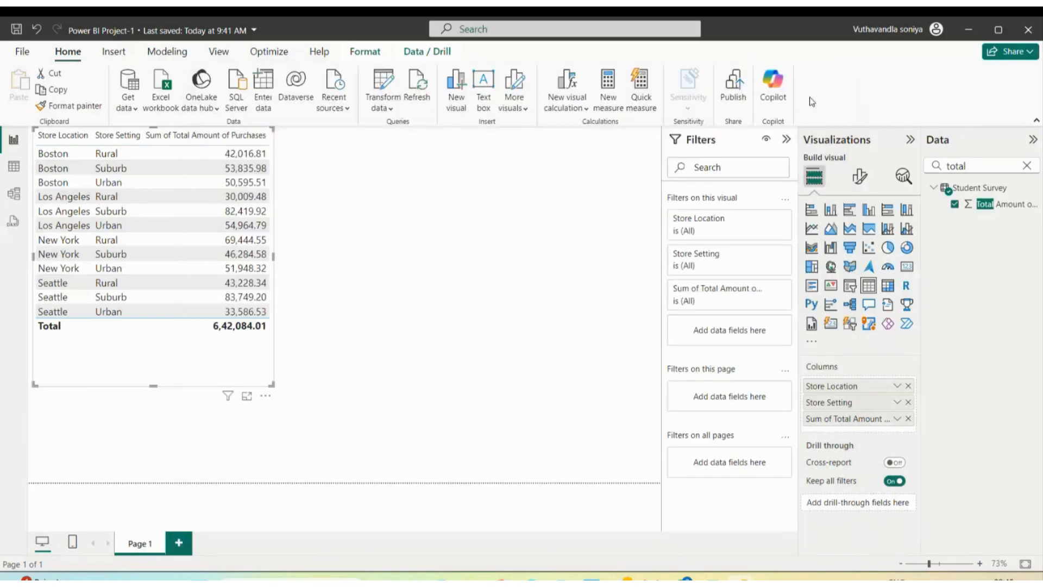
# Step: Start background color conditional formatting for the table's Sum of Total Amount of Purchases column, with Rules as the format style
pyautogui.click(897, 421)
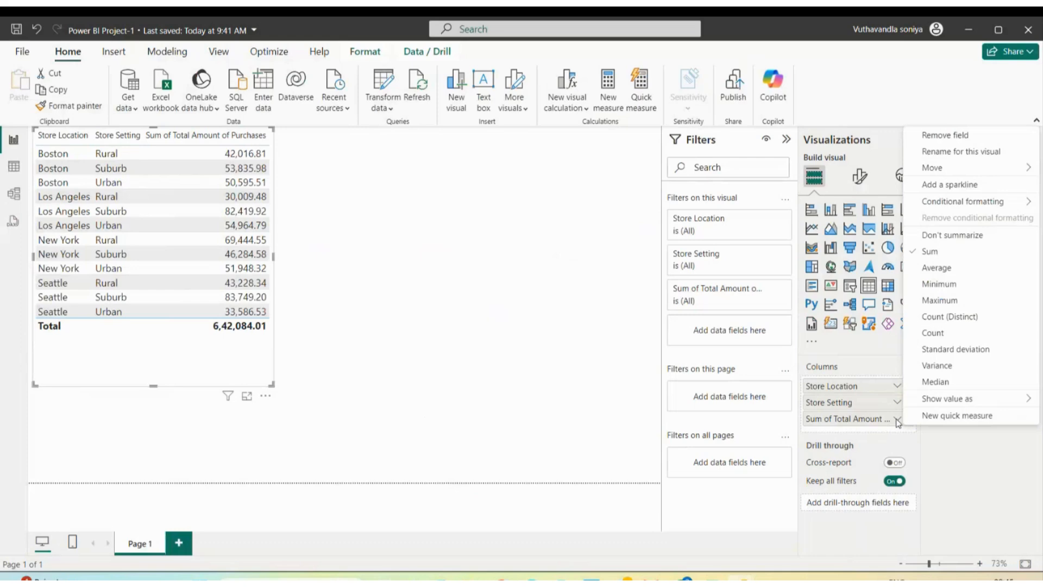
pyautogui.moveTo(956, 204)
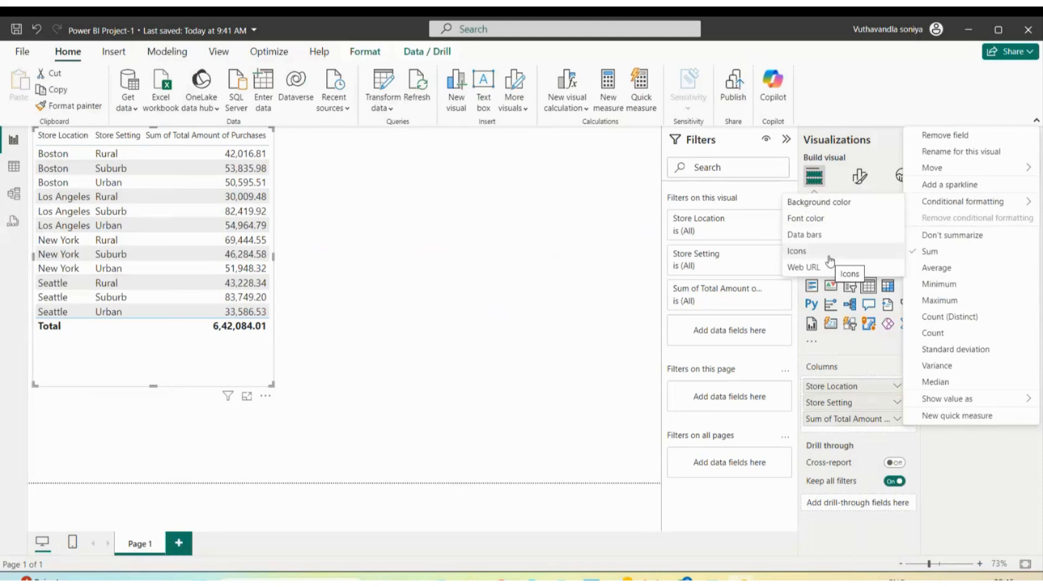
pyautogui.click(827, 202)
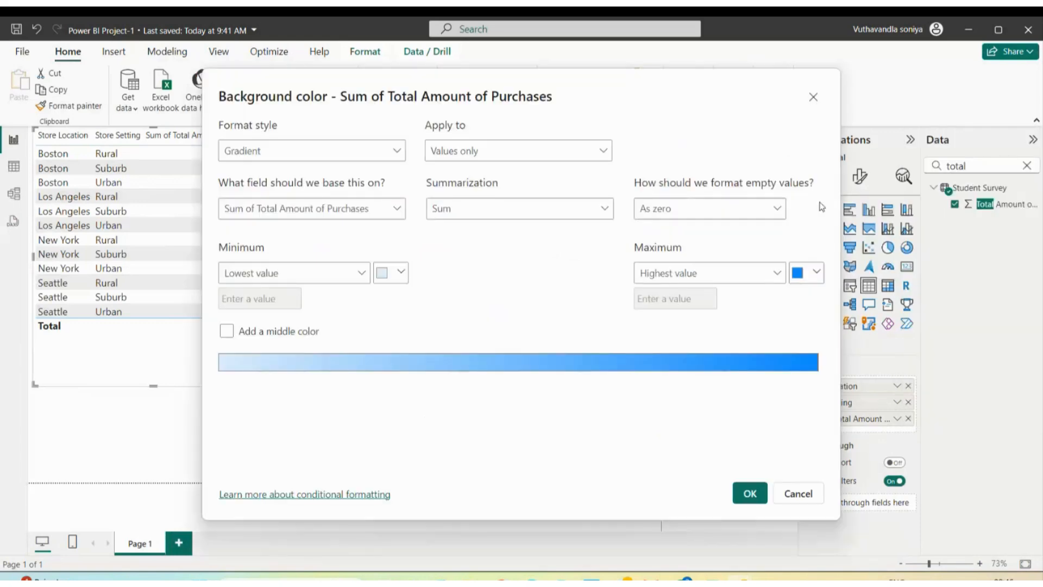
pyautogui.click(383, 157)
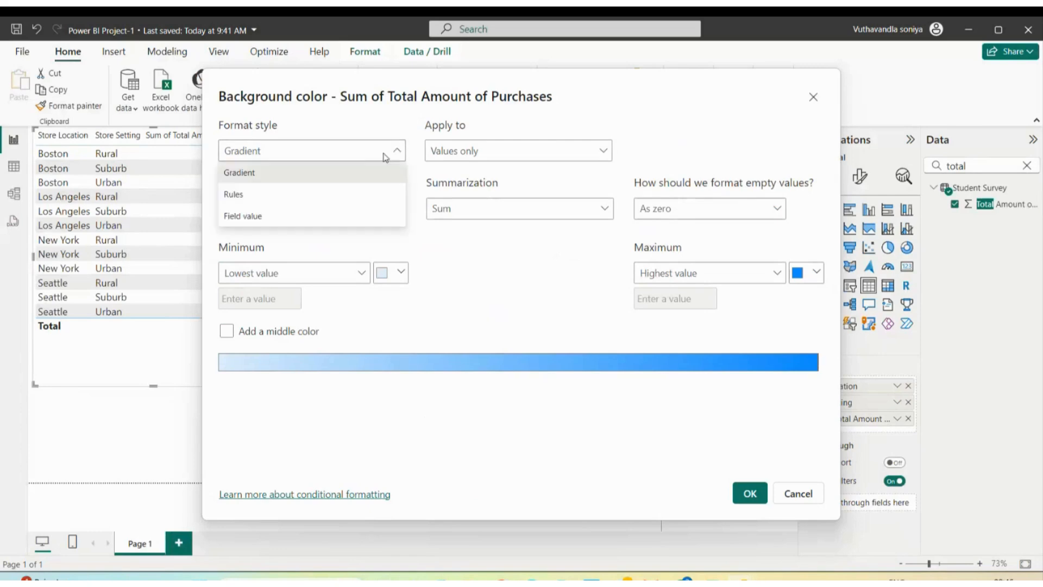
pyautogui.click(281, 202)
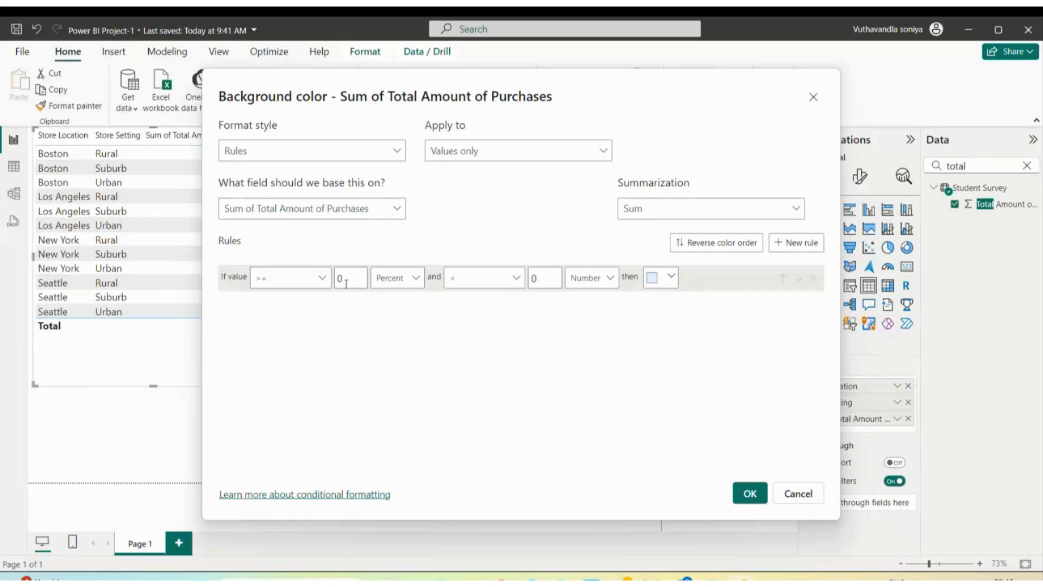
# Step: Define the first background color rule for values >= 0 and < 35000, using Number for both limits
pyautogui.click(407, 280)
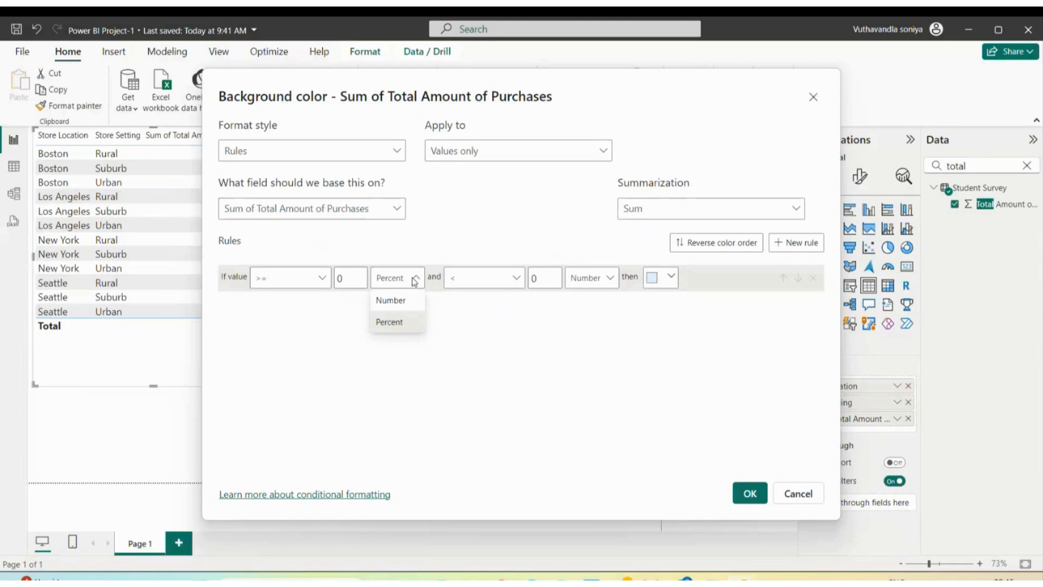
pyautogui.click(394, 306)
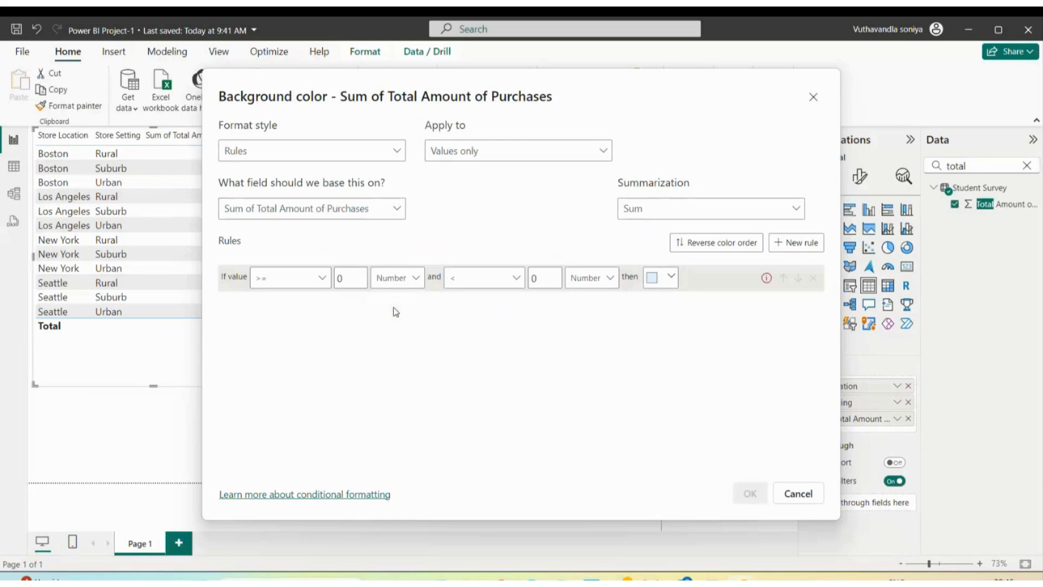
pyautogui.click(470, 287)
pyautogui.click(470, 304)
pyautogui.click(554, 278)
pyautogui.press('BackSpace')
pyautogui.write('3500')
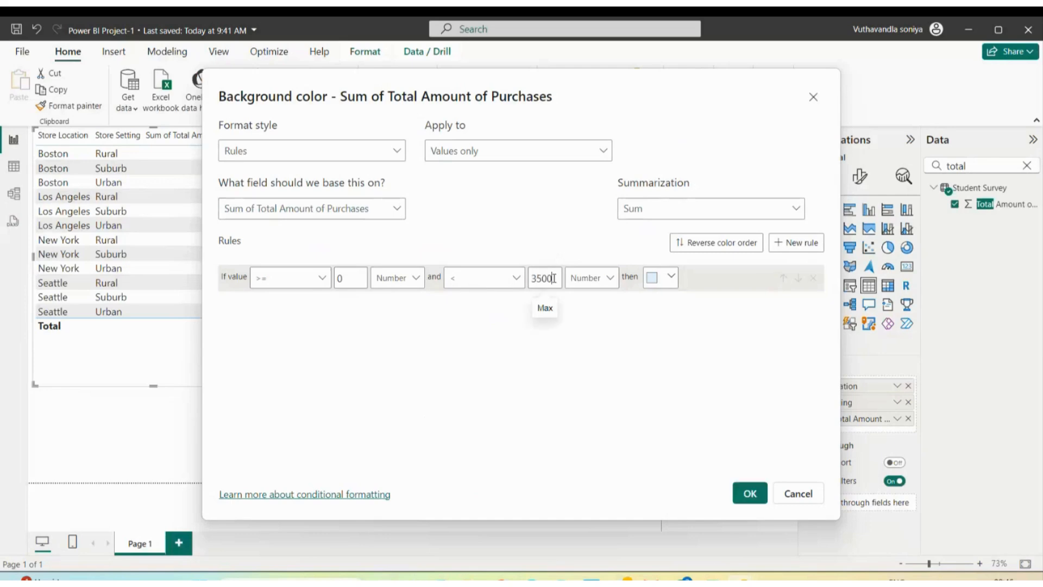
pyautogui.write('0')
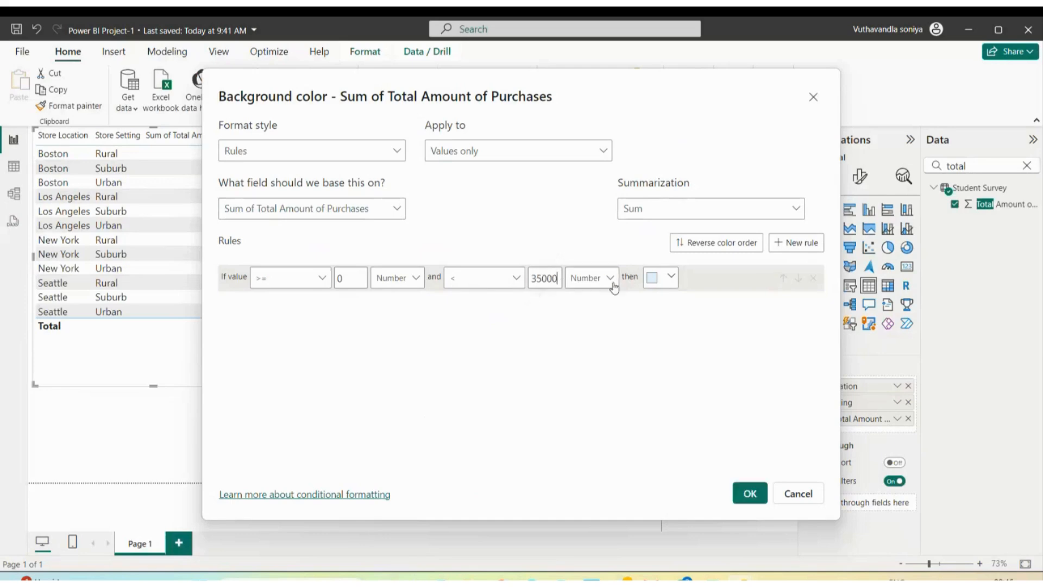
# Step: Set the first rule's background color to the custom red #EF2E28
pyautogui.click(669, 280)
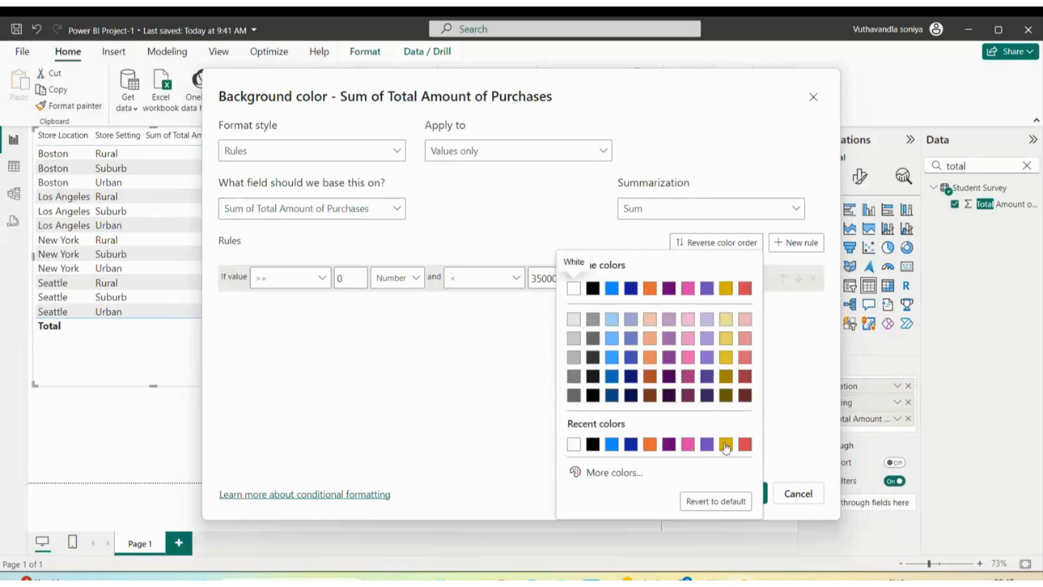
pyautogui.click(606, 473)
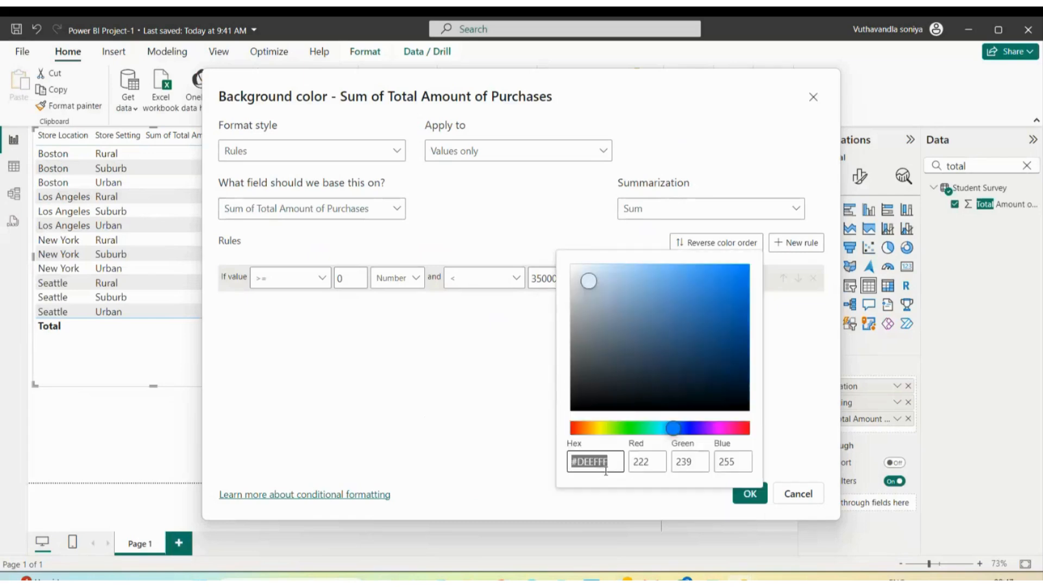
pyautogui.click(741, 426)
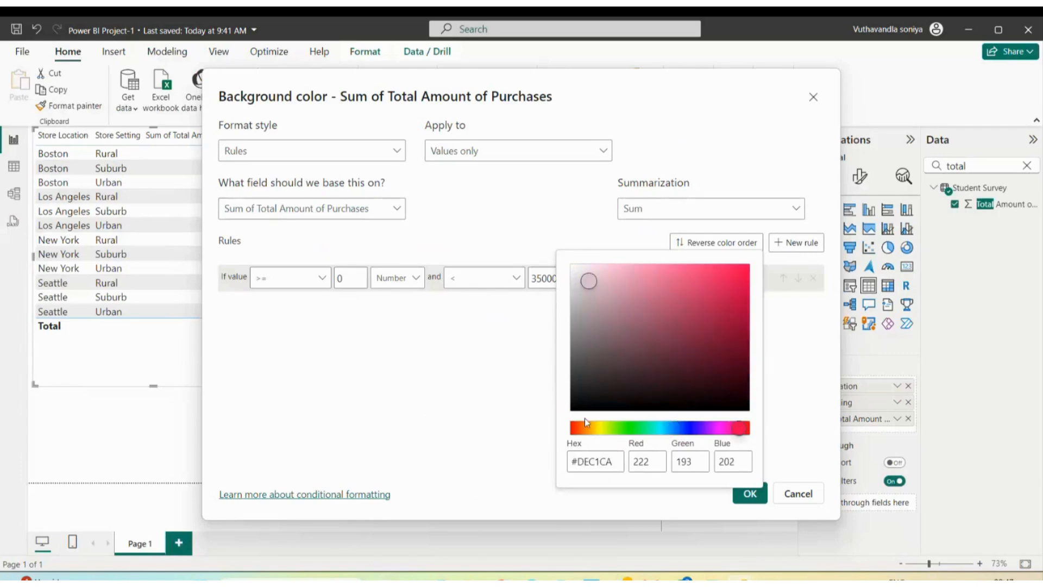
pyautogui.click(575, 429)
pyautogui.click(716, 271)
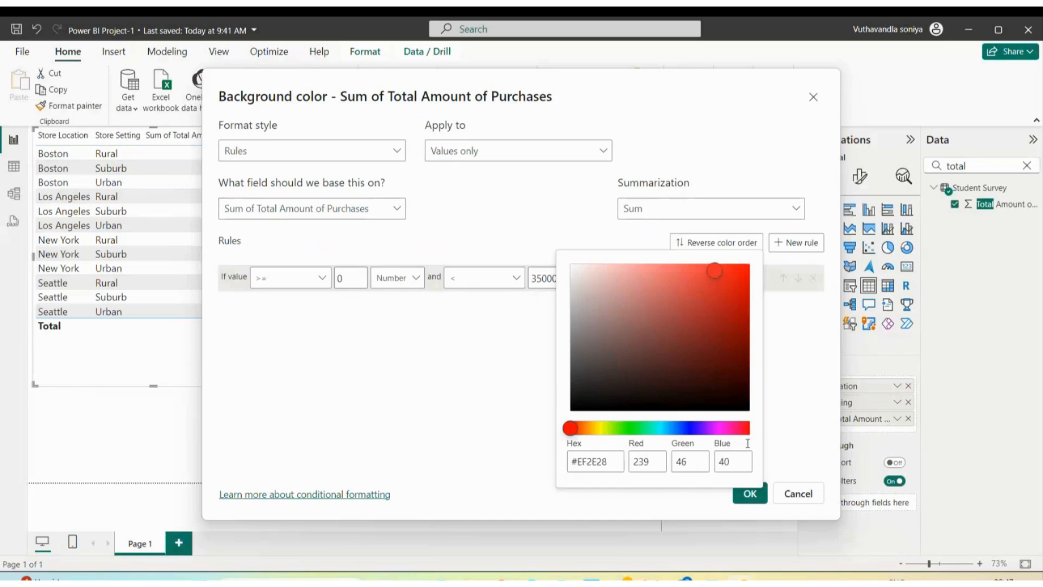
pyautogui.click(785, 400)
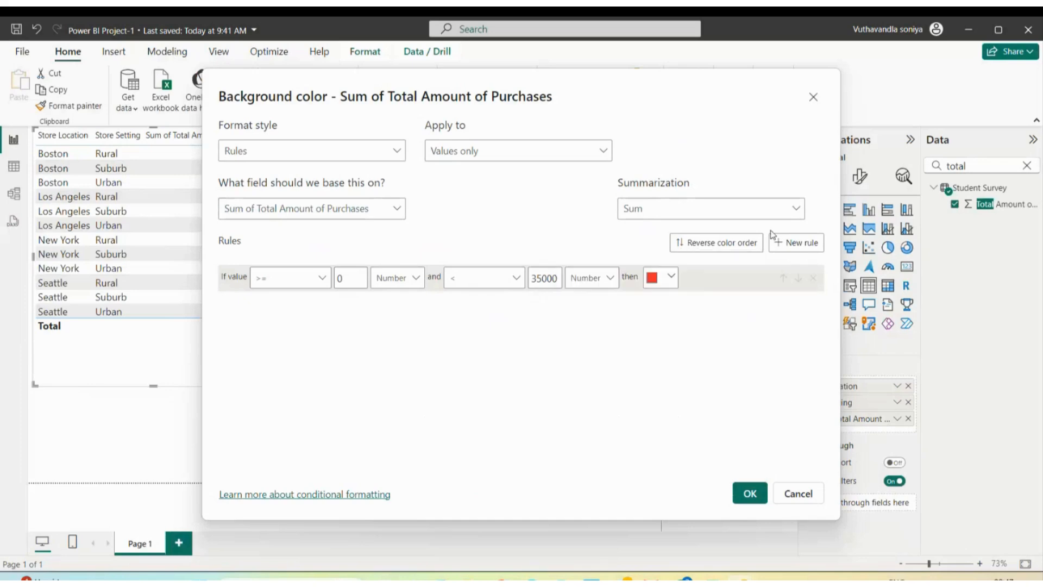
# Step: Add a second background color rule with a lower limit of >= 35000, set as Number
pyautogui.click(796, 242)
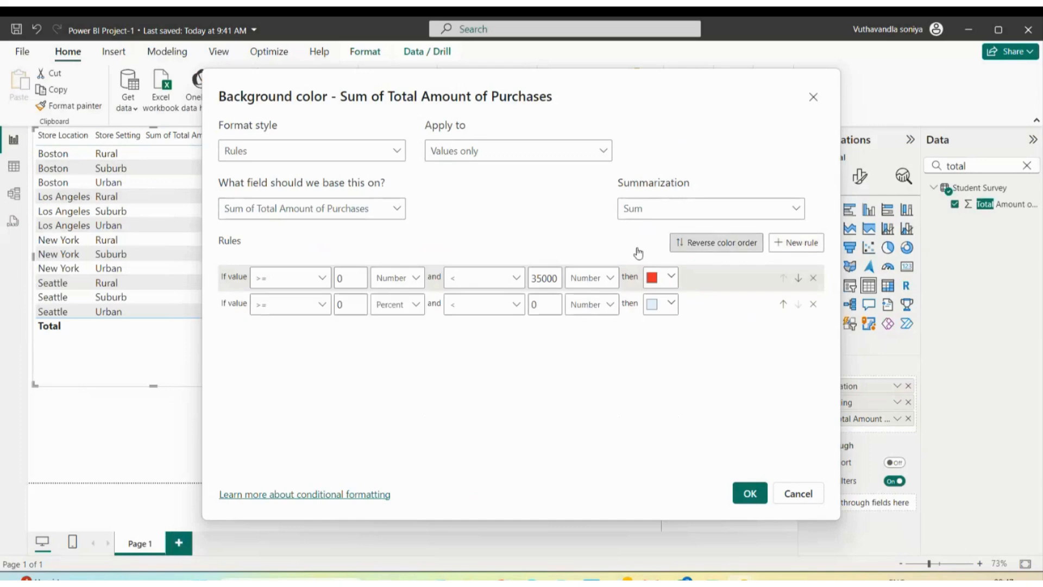
pyautogui.click(349, 308)
pyautogui.press('BackSpace')
pyautogui.write('35000')
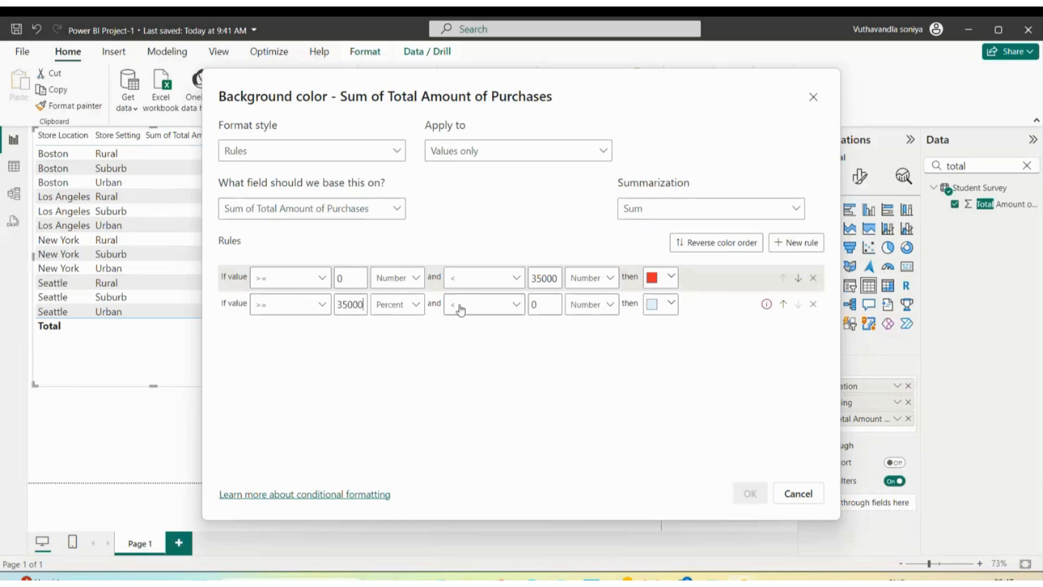
pyautogui.click(421, 310)
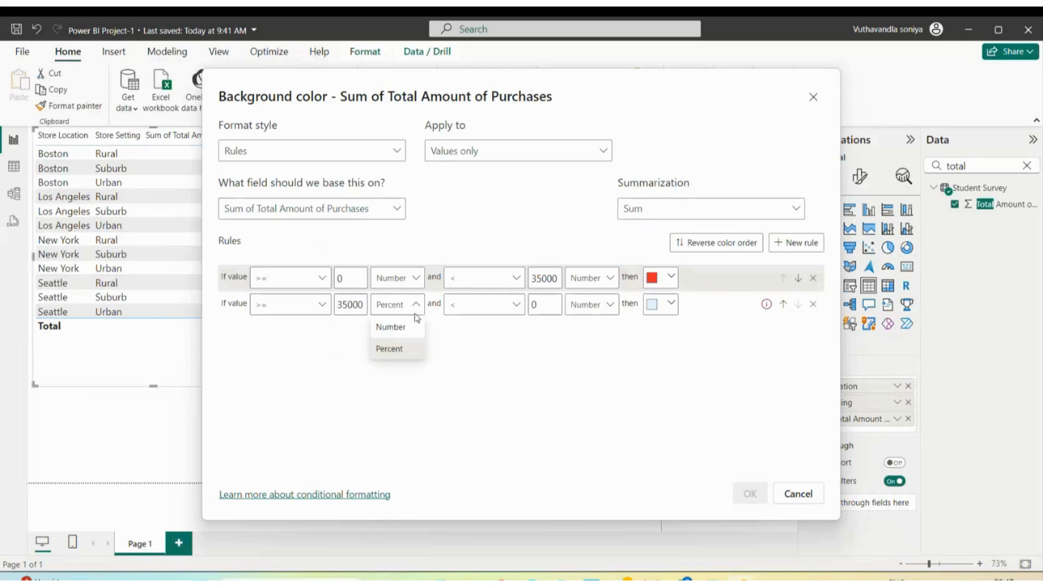
pyautogui.click(392, 327)
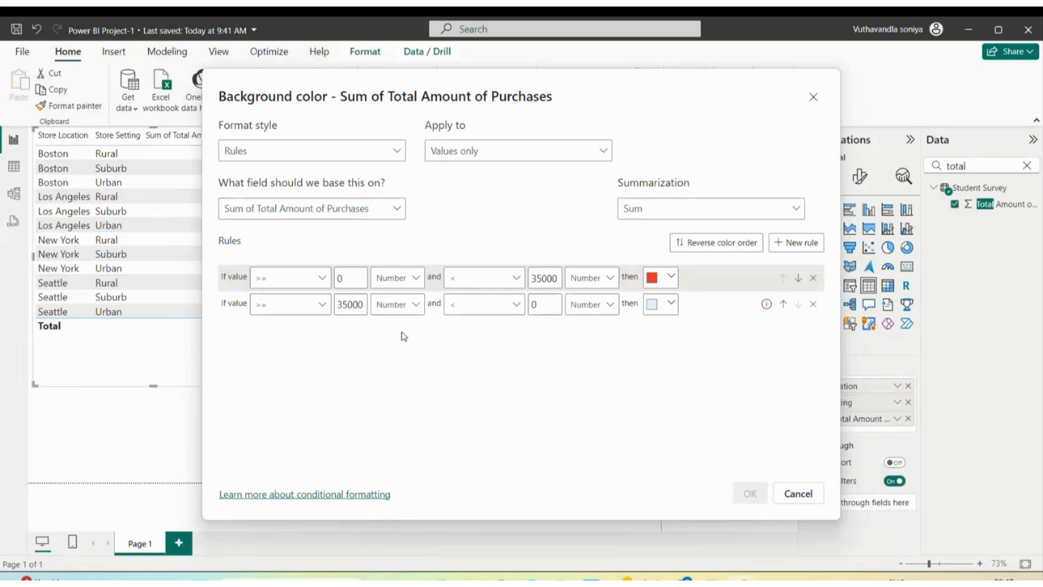
# Step: Limit the second rule to values < 60000 and set its background color to yellow
pyautogui.click(476, 309)
pyautogui.click(546, 332)
pyautogui.click(541, 305)
pyautogui.press('BackSpace')
pyautogui.write('60000')
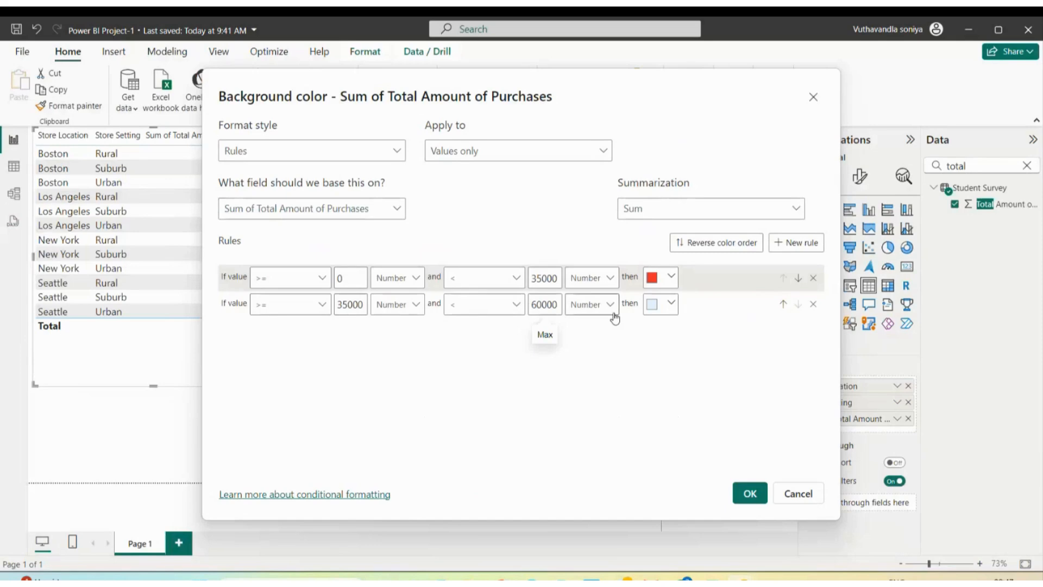
pyautogui.click(673, 306)
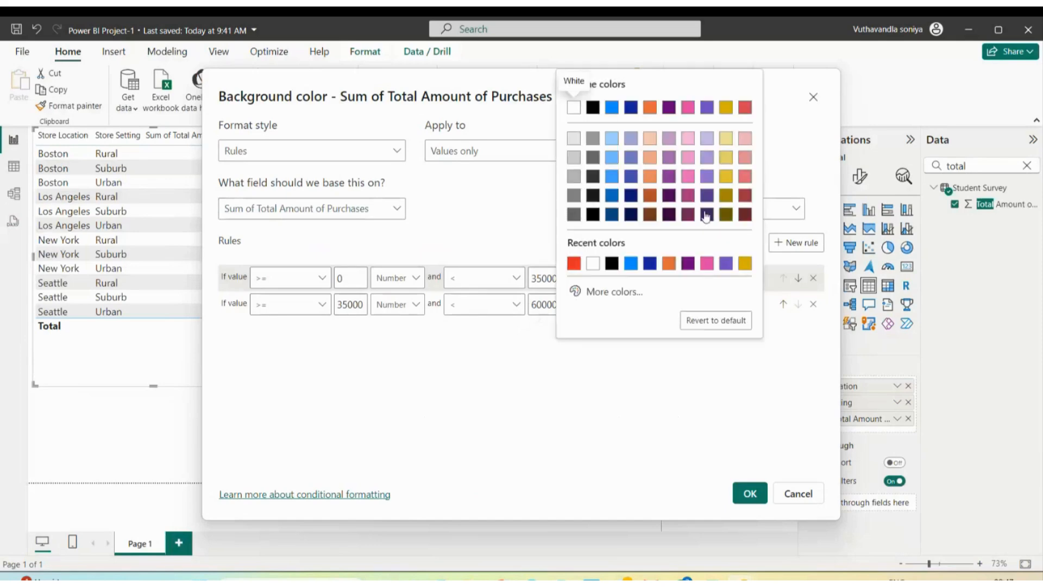
pyautogui.click(727, 177)
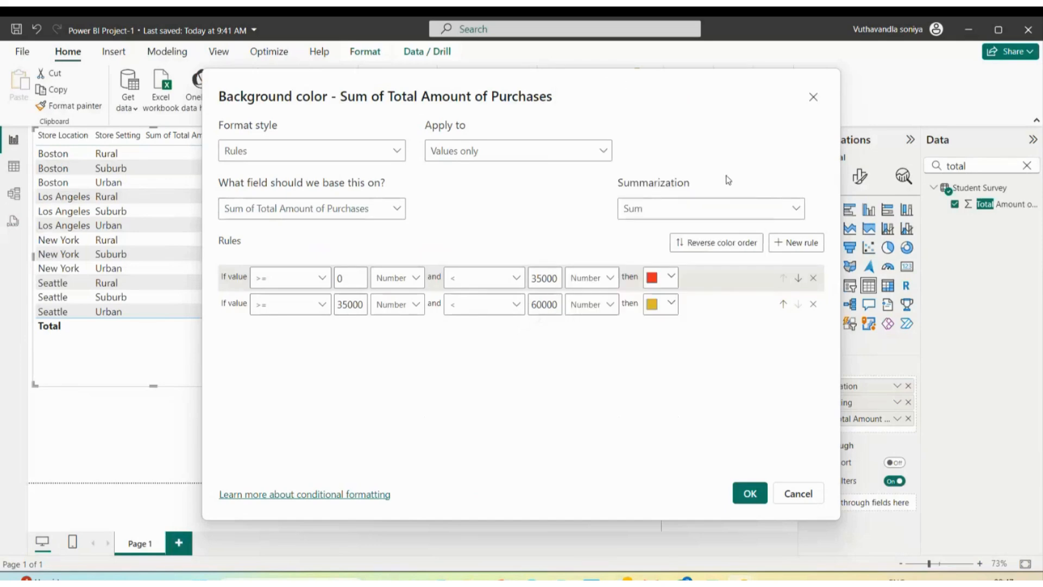
# Step: Add a third background color rule with a lower limit of >= 60000, set as Number
pyautogui.click(797, 242)
pyautogui.click(345, 329)
pyautogui.press('BackSpace')
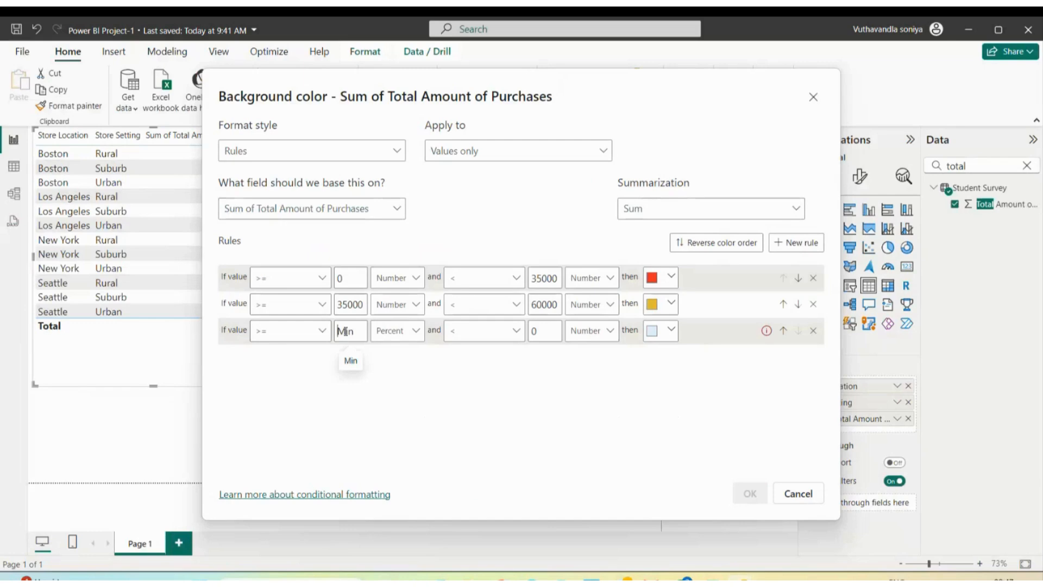
pyautogui.write('60000')
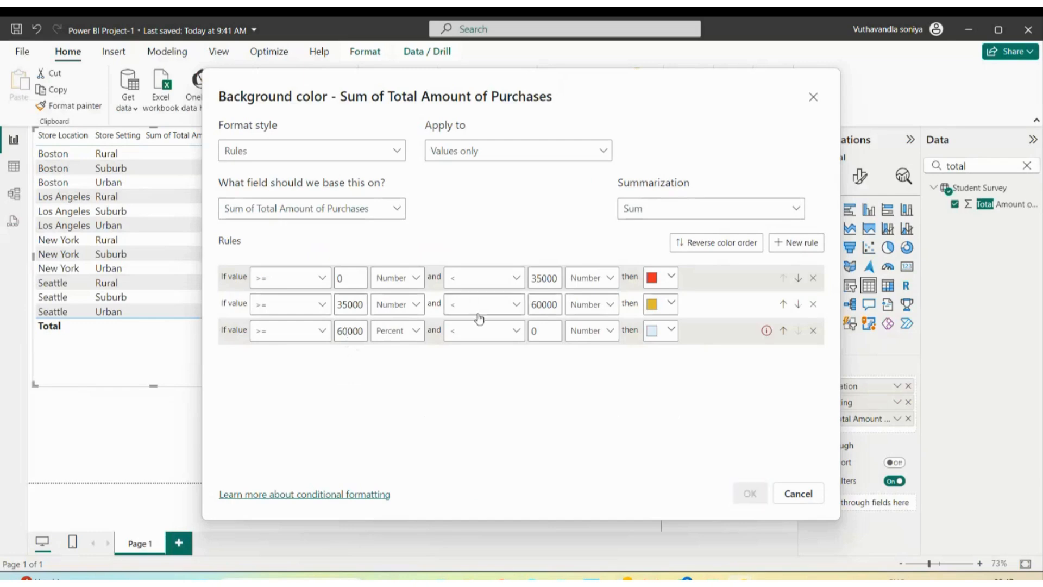
pyautogui.click(408, 331)
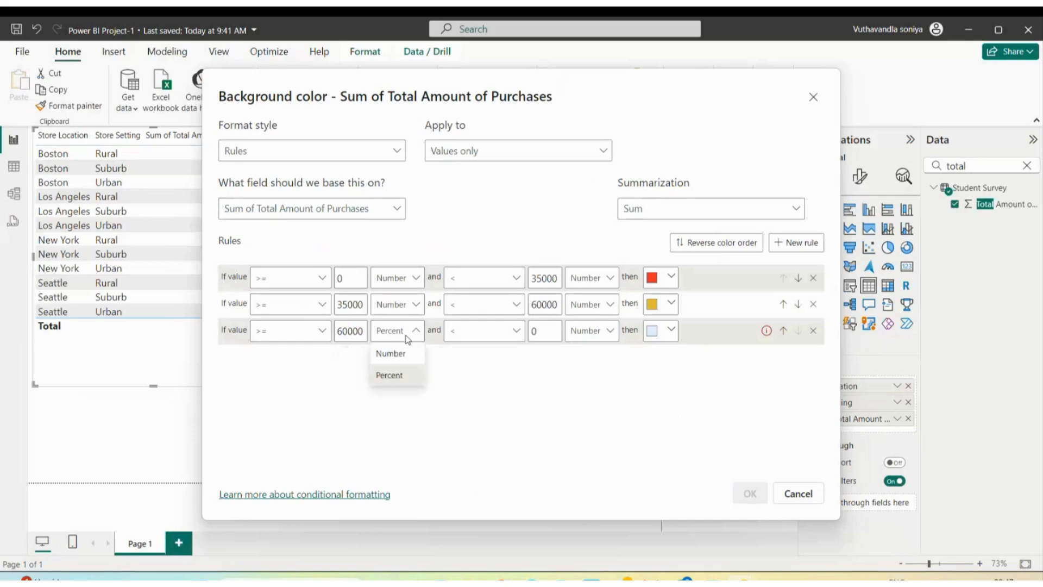
pyautogui.click(390, 353)
# Step: Set the third rule's upper limit to < 10000000 as a Number
pyautogui.click(543, 332)
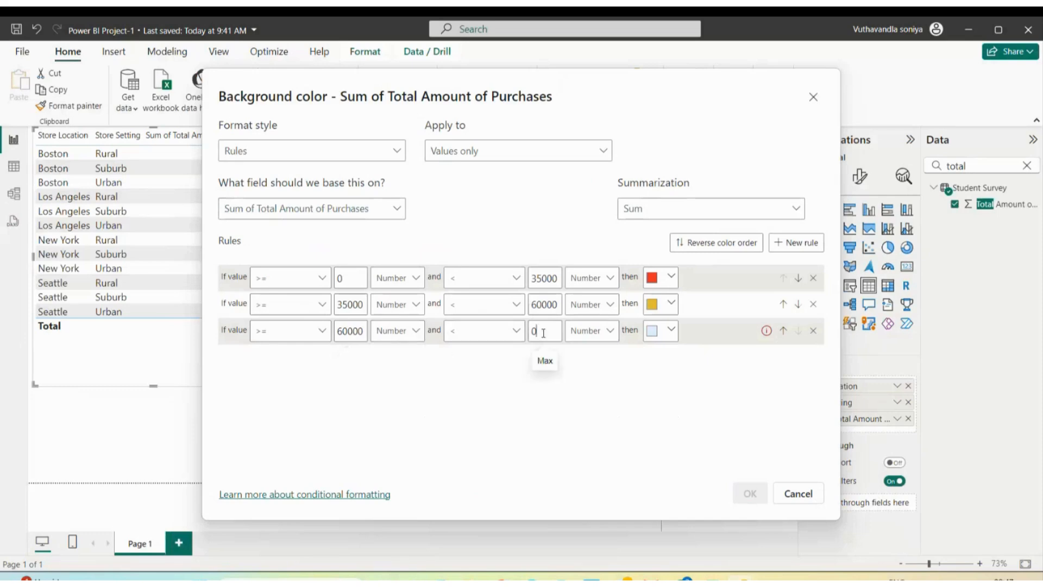
pyautogui.press('BackSpace')
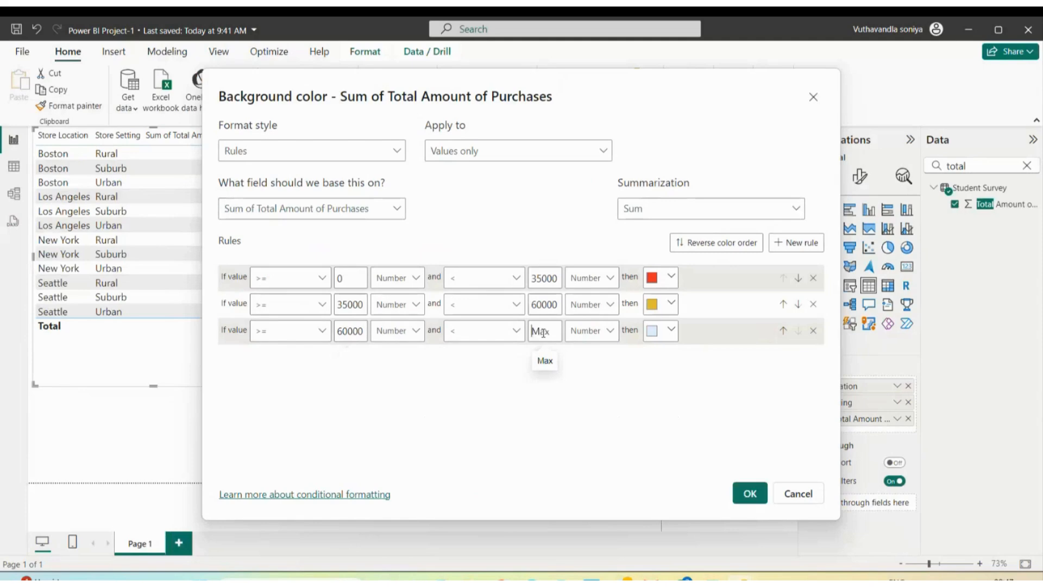
pyautogui.click(513, 333)
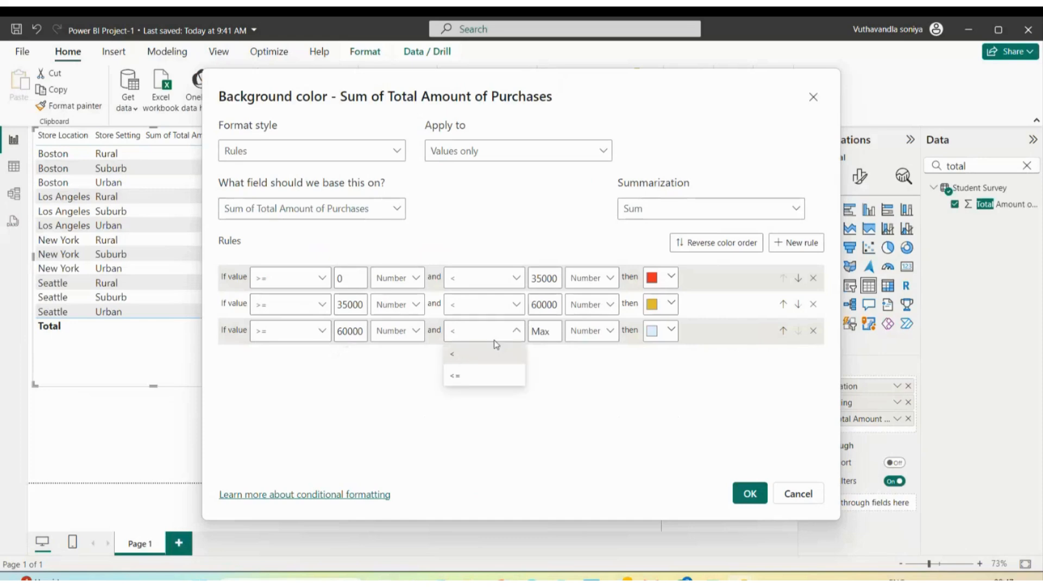
pyautogui.click(513, 333)
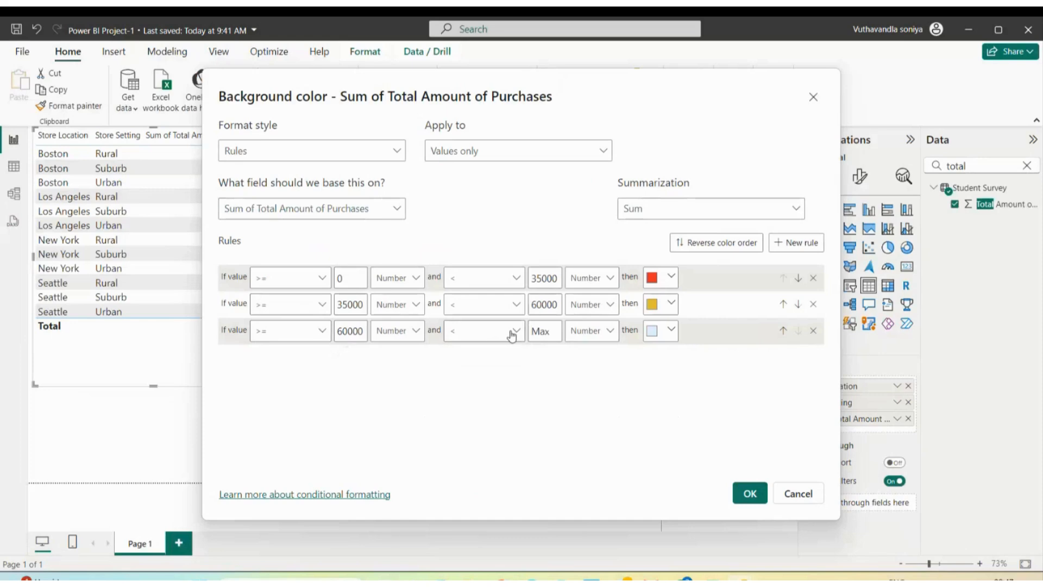
pyautogui.click(516, 335)
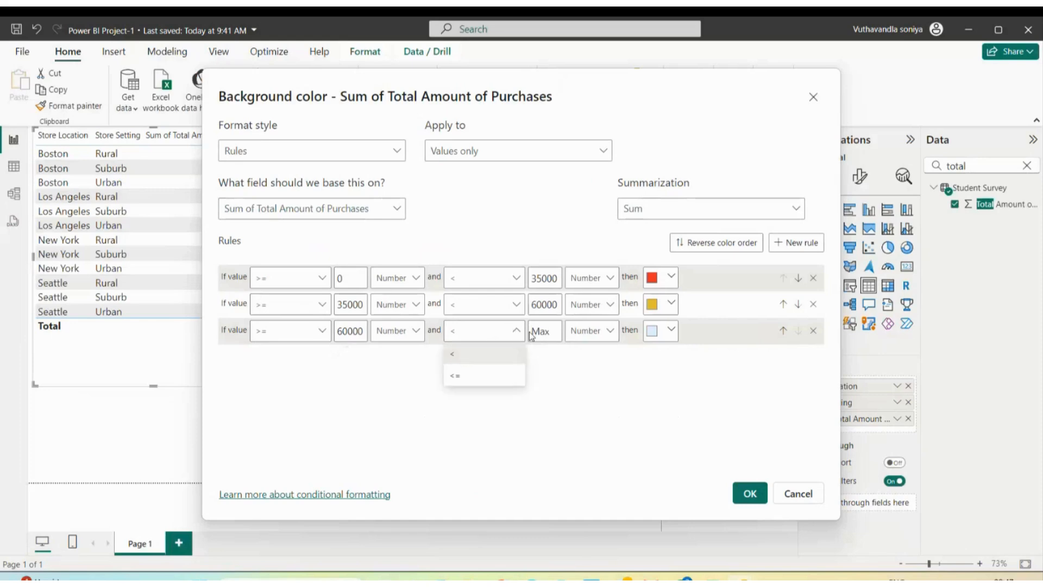
pyautogui.click(531, 332)
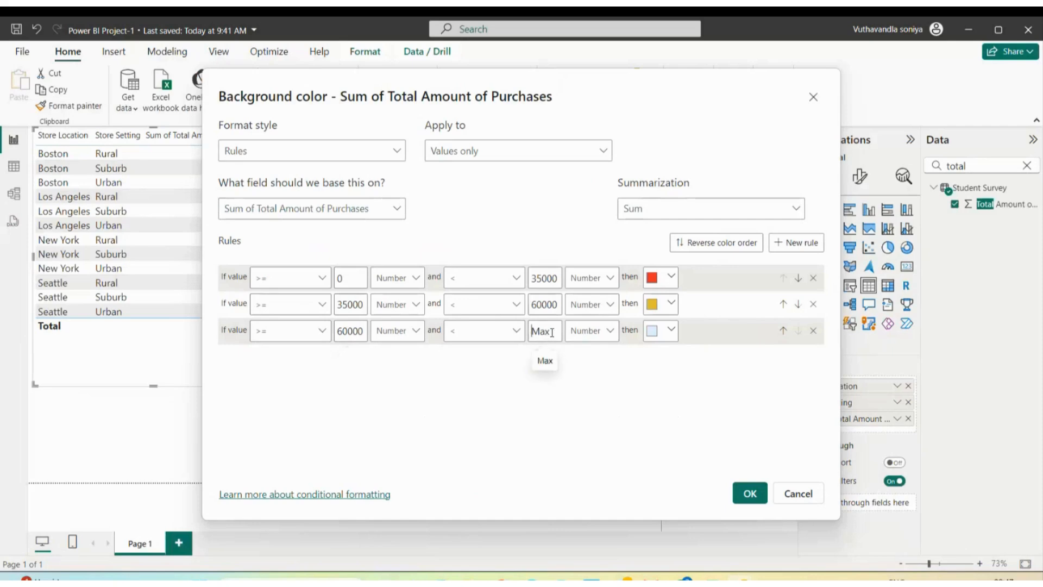
pyautogui.write('100')
pyautogui.write('00000')
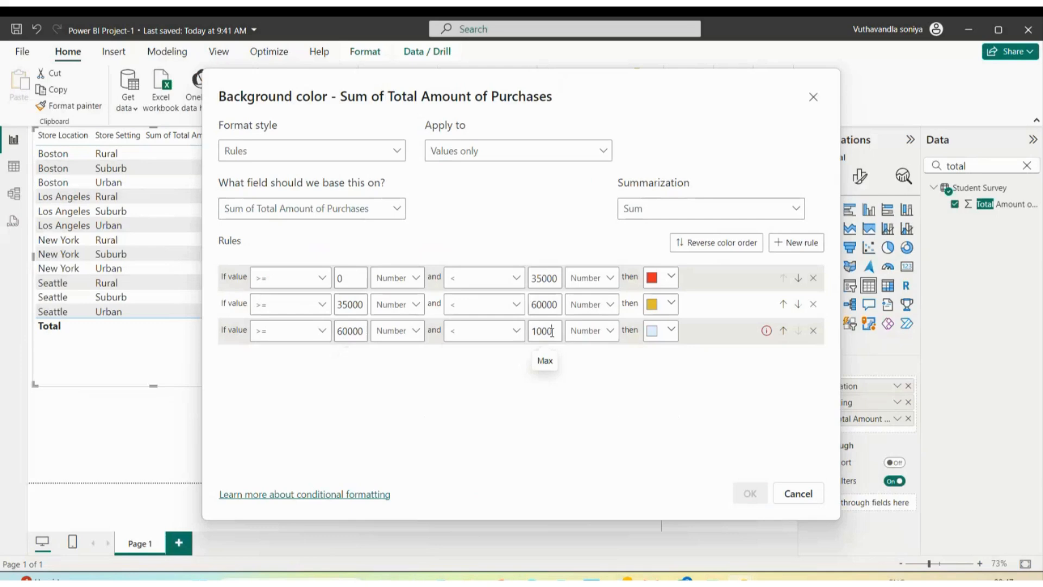
# Step: Set the third rule's background color to blue and apply the three rules to the purchases column
pyautogui.click(672, 331)
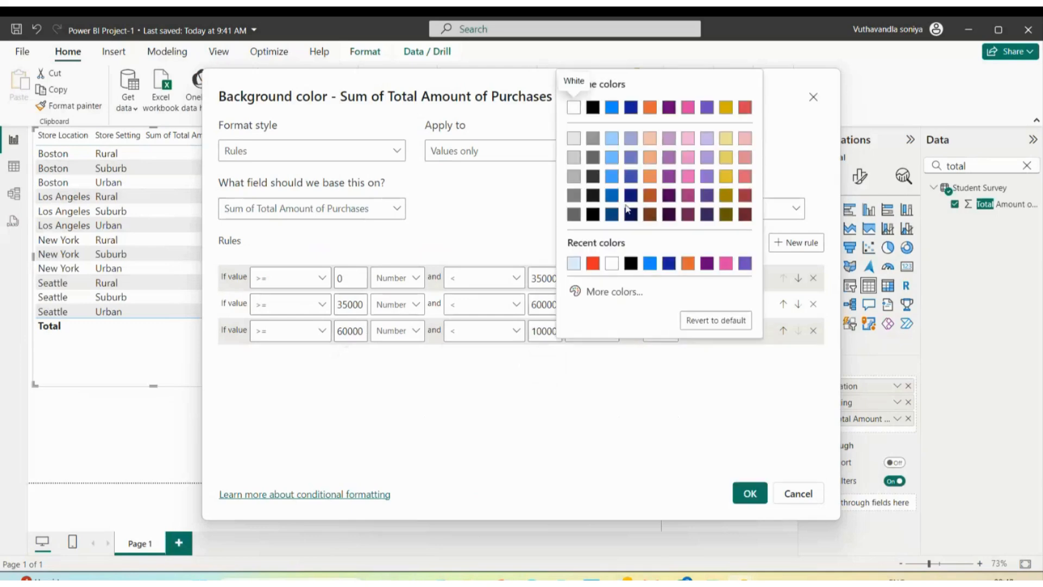
pyautogui.click(618, 181)
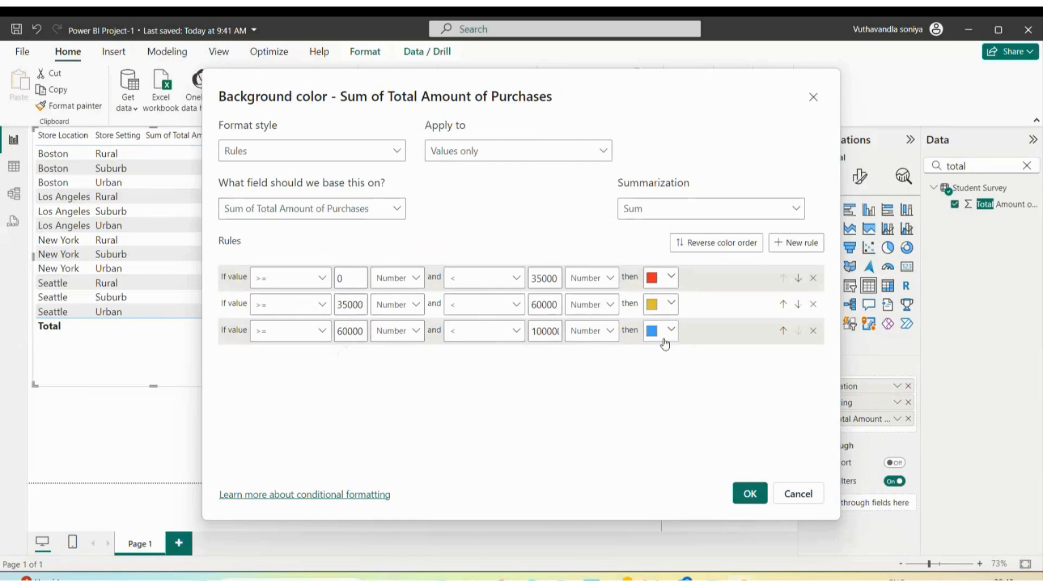
pyautogui.click(750, 494)
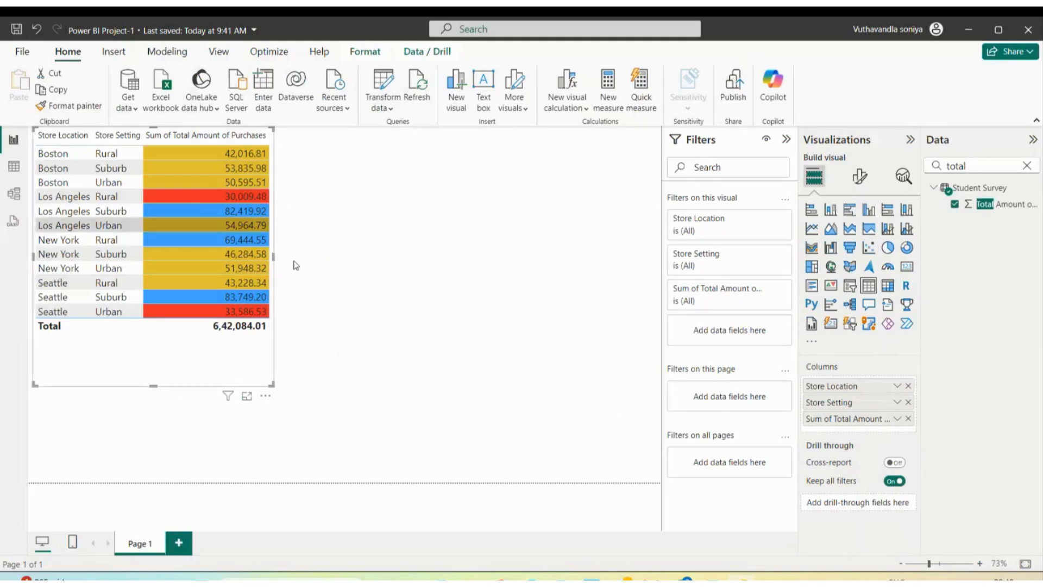
# Step: Review the background color rules of Sum of Total Amount of Purchases through the table's cell elements formatting
pyautogui.click(861, 181)
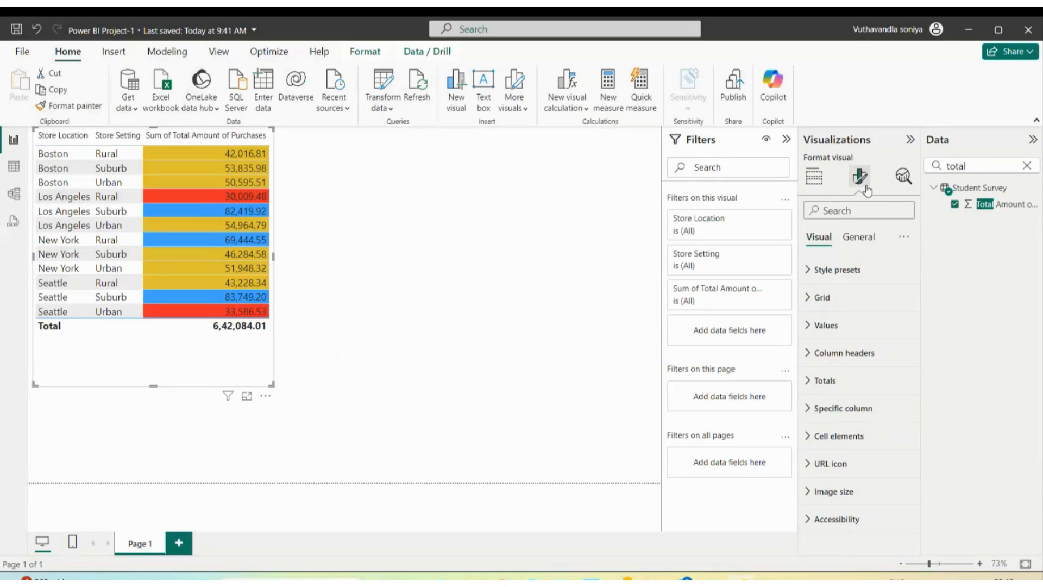
pyautogui.click(818, 434)
pyautogui.scroll(-3, 826, 380)
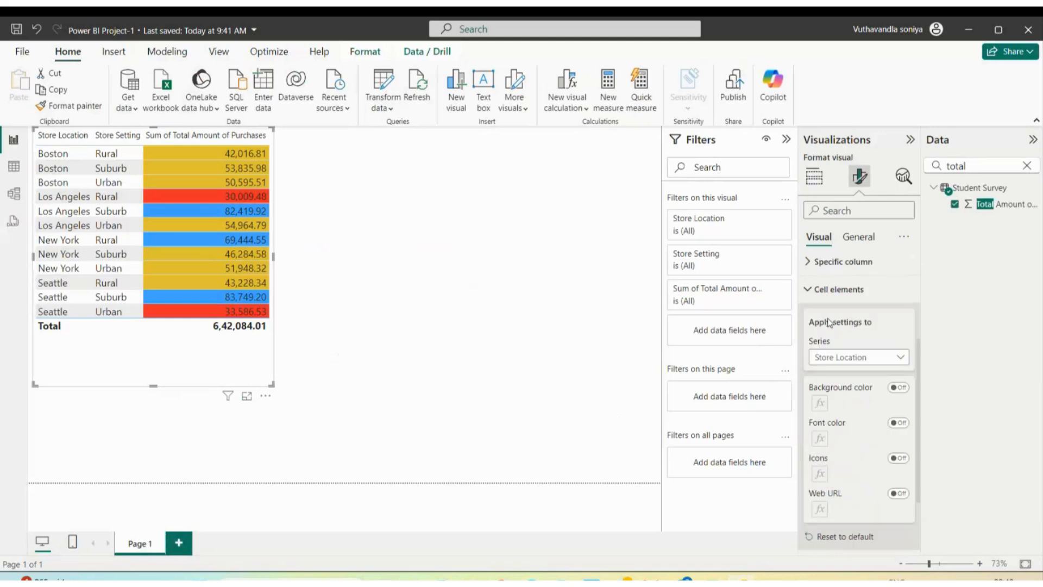
pyautogui.click(883, 362)
pyautogui.click(850, 412)
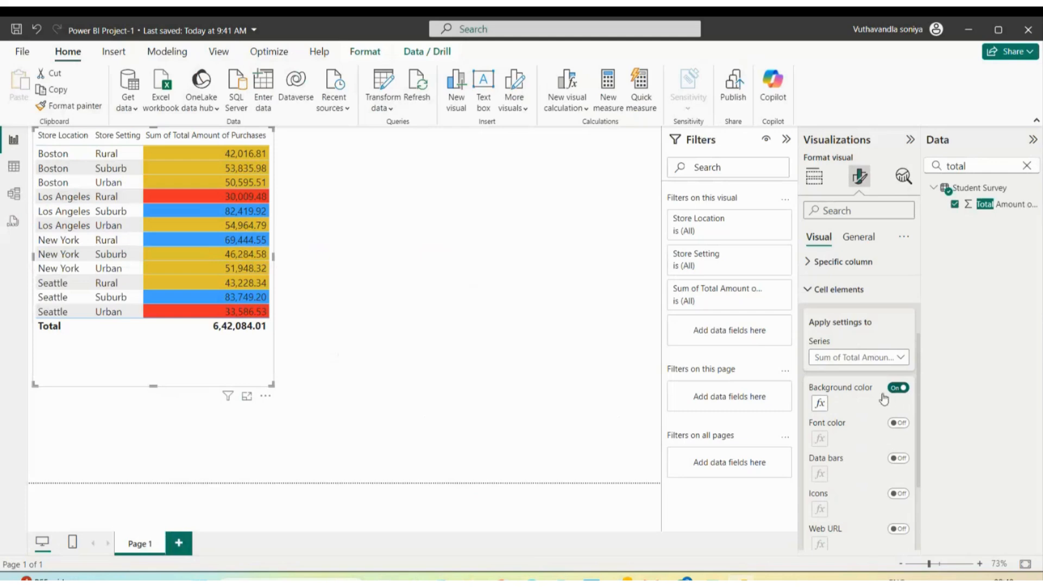
pyautogui.click(819, 405)
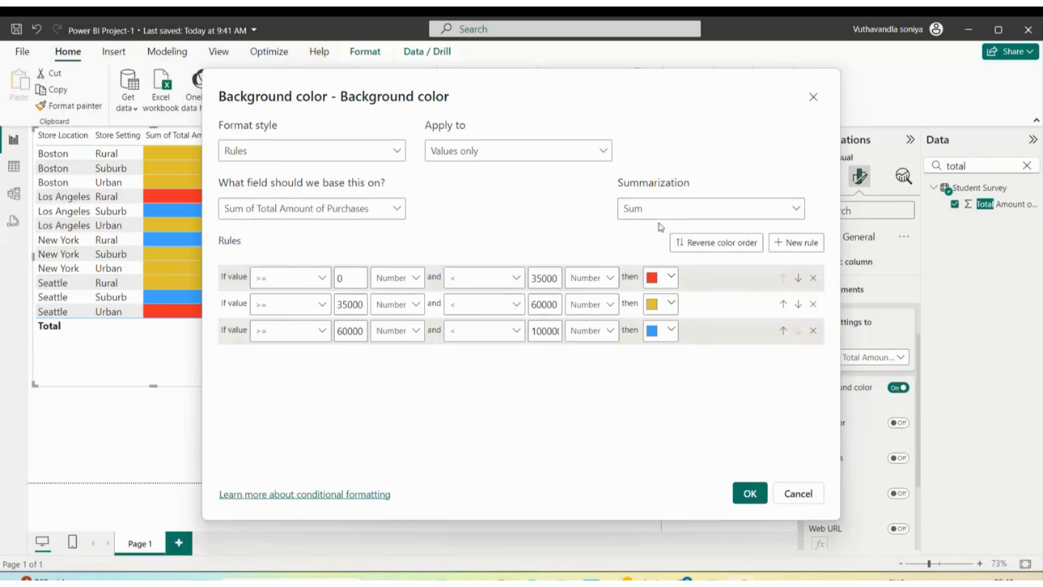
pyautogui.click(815, 99)
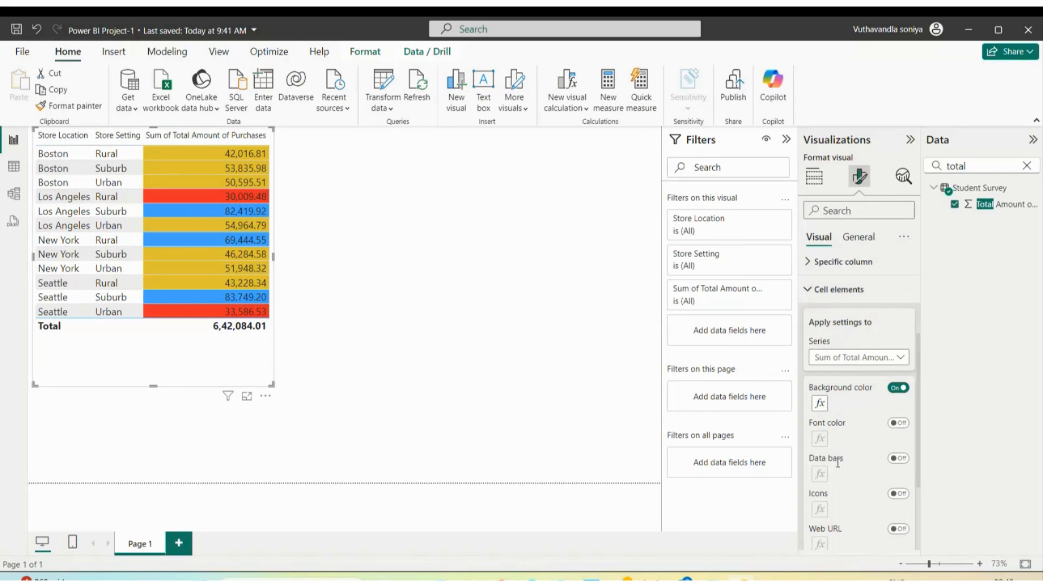
pyautogui.scroll(-2, 850, 486)
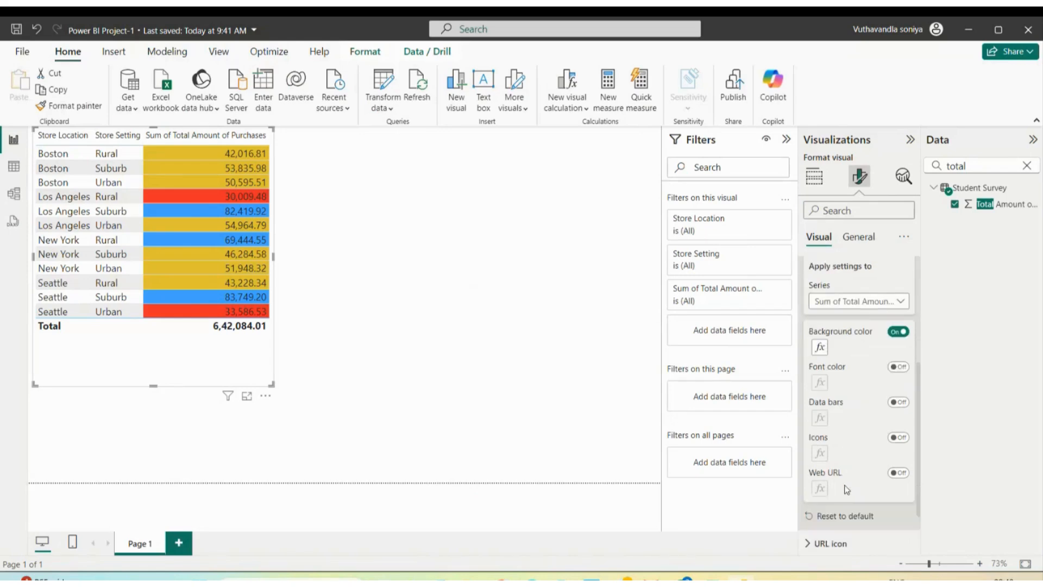
# Step: Examine the conditional formatting options offered for the Sum of Total Amount of Purchases field
pyautogui.click(812, 180)
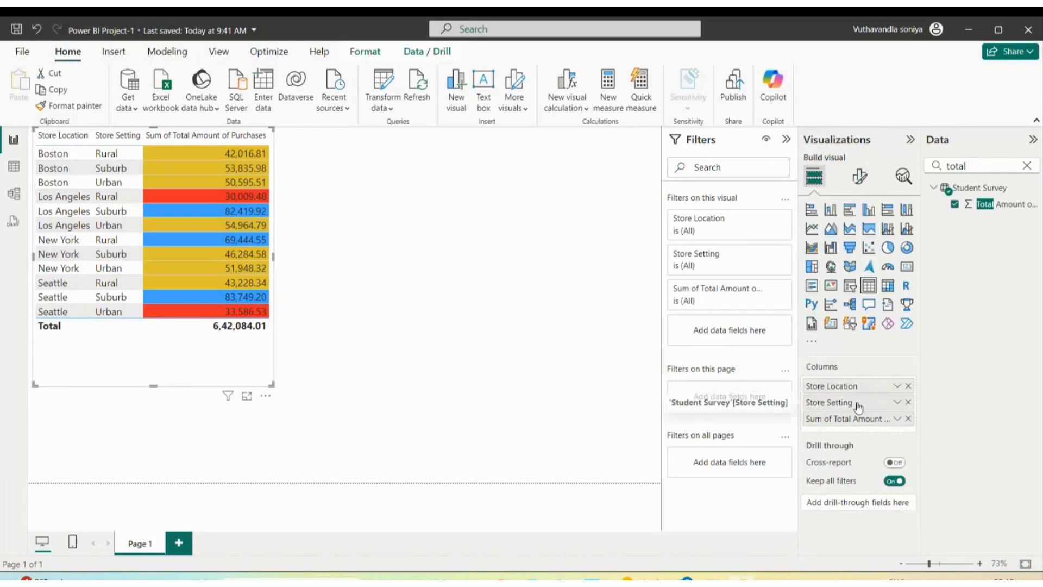
pyautogui.click(898, 420)
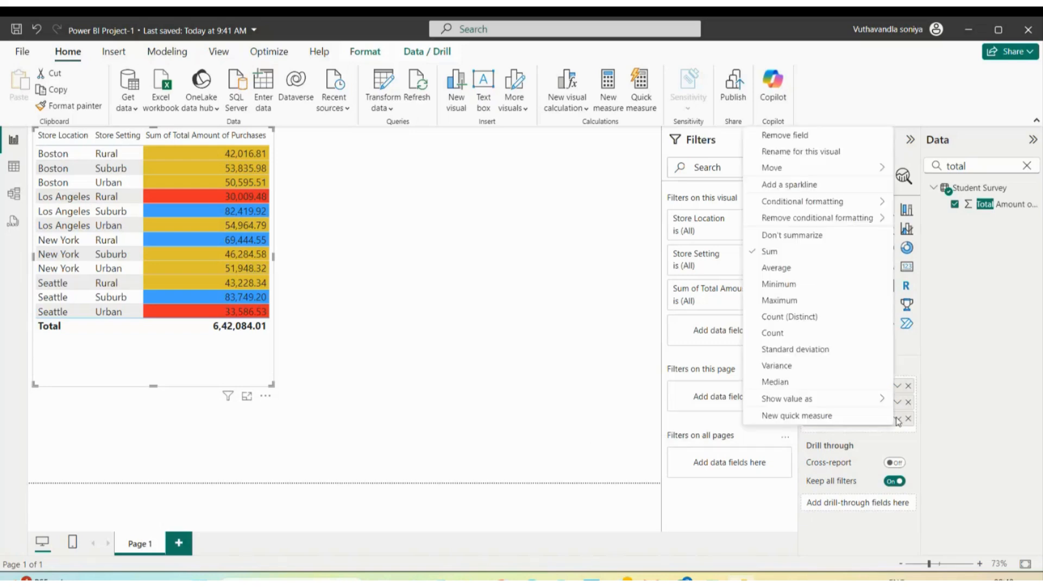
pyautogui.moveTo(803, 204)
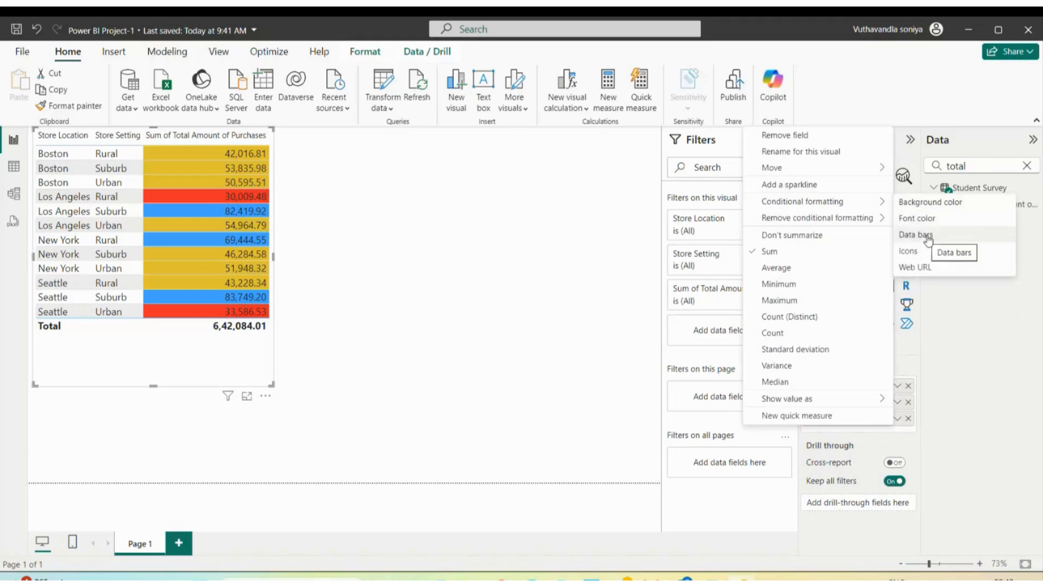
pyautogui.click(621, 256)
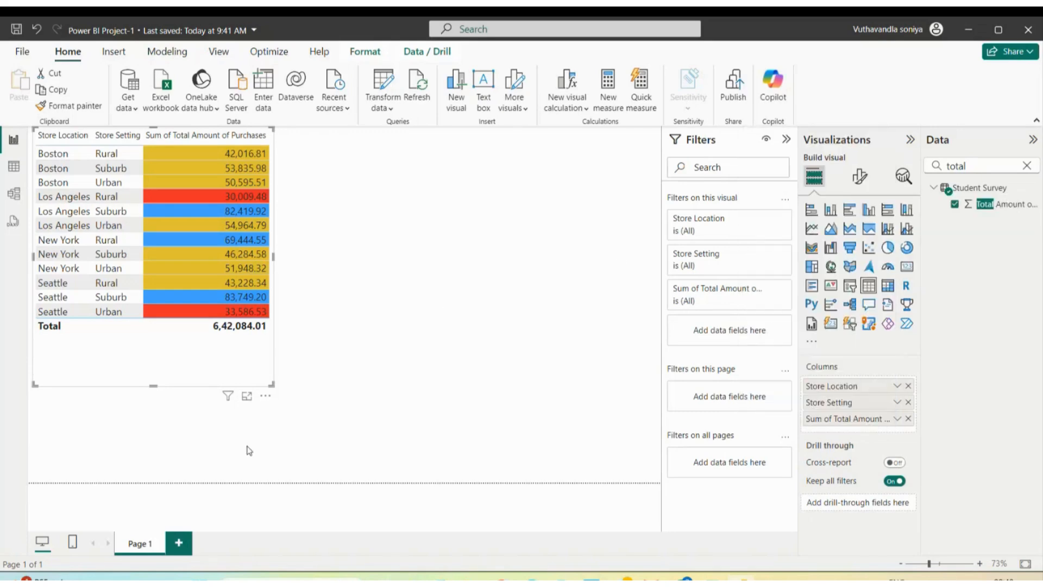
# Step: Switch to the Project-1 Power BI PDF in Edge and read the Matrix Visualization task, highlighting its outdoor sports, ages and store setting requirement
pyautogui.moveTo(527, 579)
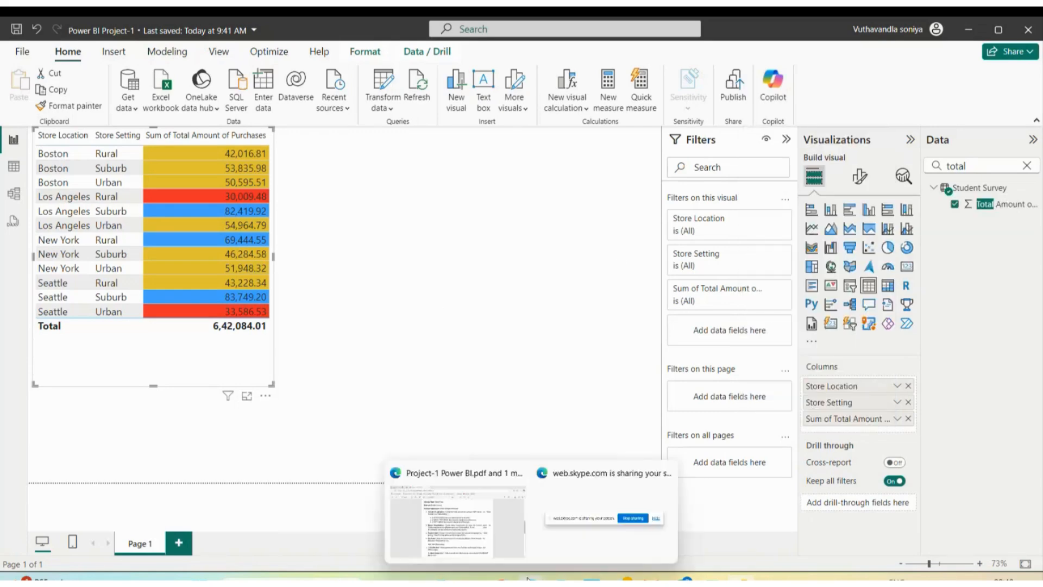
pyautogui.click(457, 519)
pyautogui.scroll(-2, 354, 304)
pyautogui.scroll(-1, 354, 304)
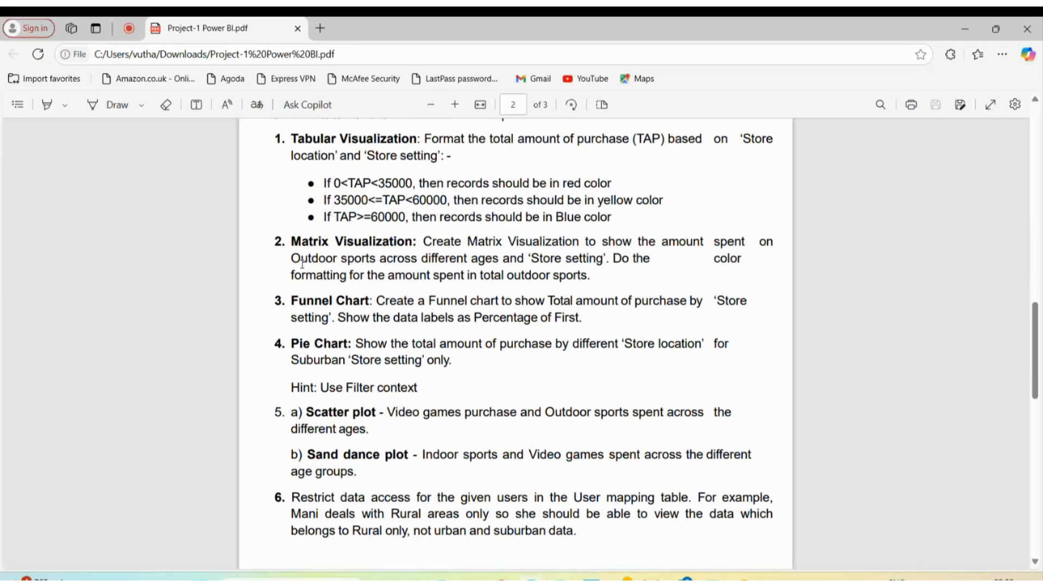
pyautogui.moveTo(292, 261); pyautogui.dragTo(604, 263)
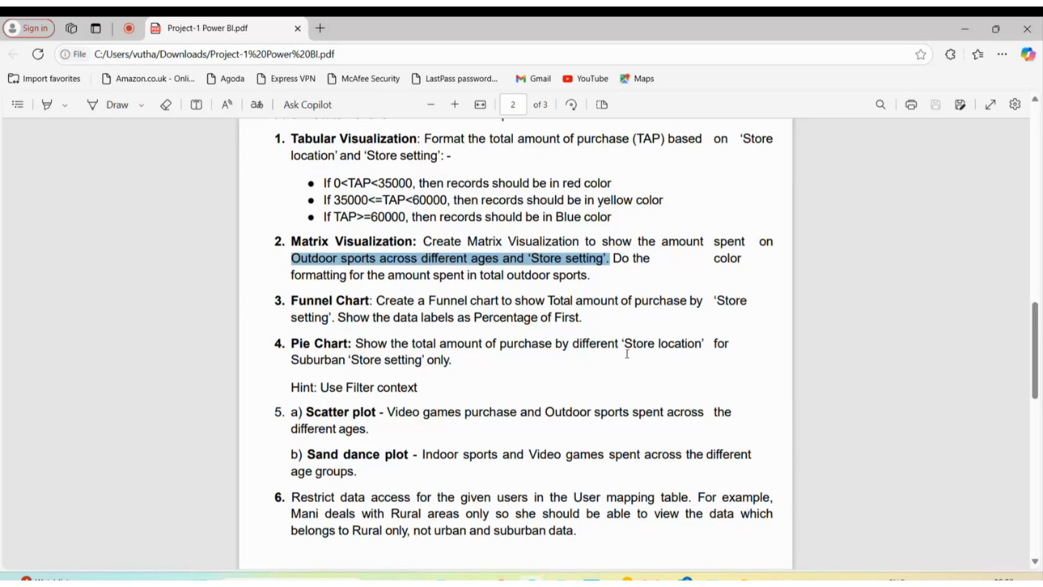
# Step: Return to Power BI, add an empty matrix visual, place it beside the purchases table and enlarge it to a similar height
pyautogui.moveTo(745, 561)
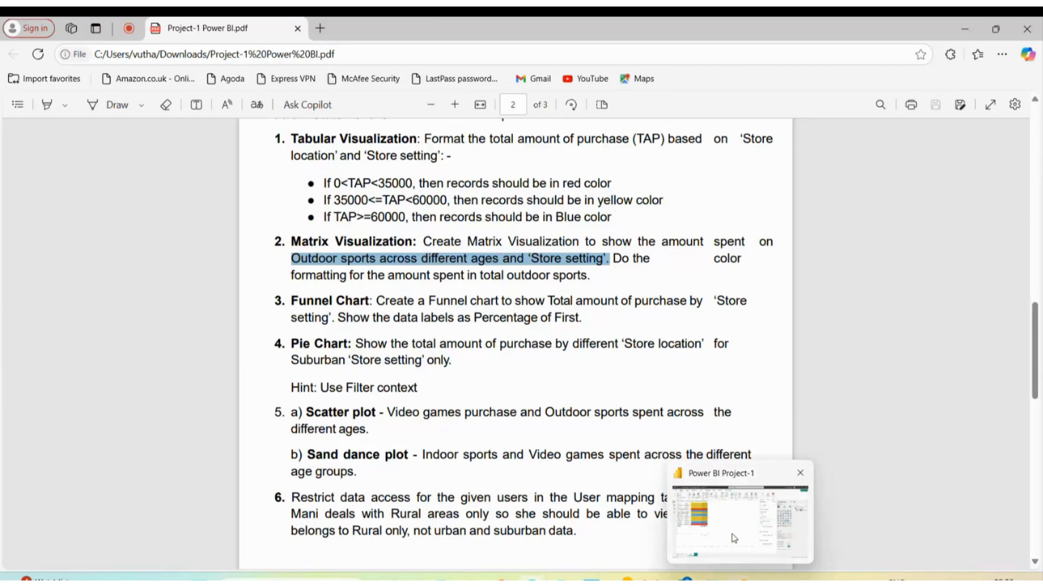
pyautogui.click(735, 538)
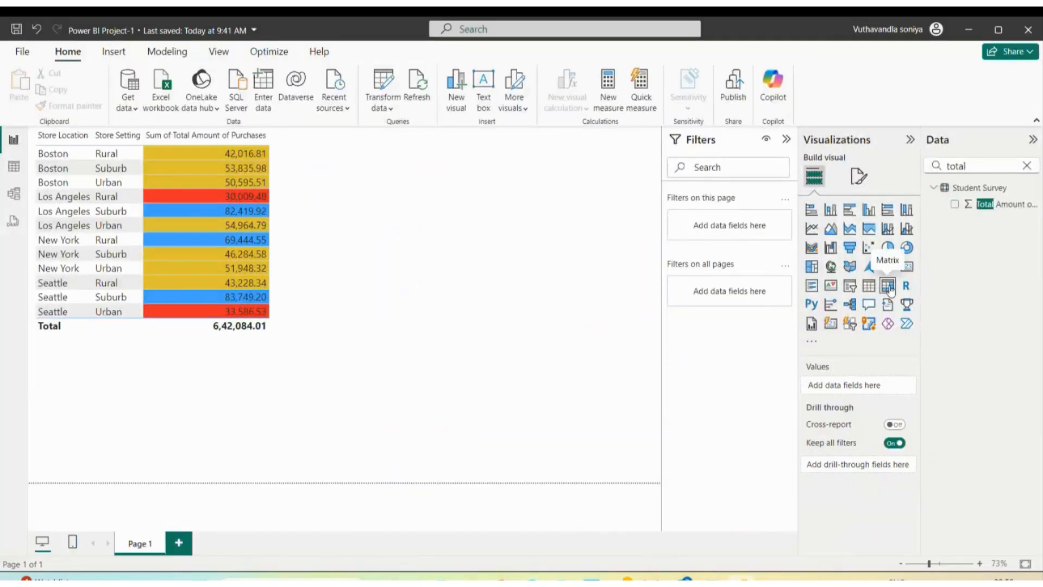
pyautogui.click(890, 288)
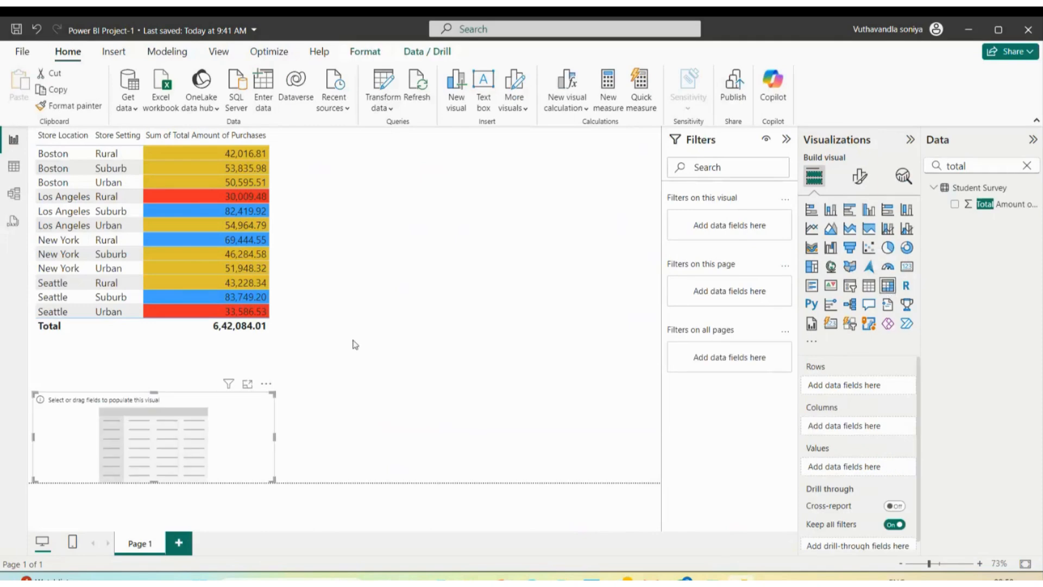
pyautogui.moveTo(257, 412); pyautogui.dragTo(535, 159)
pyautogui.moveTo(439, 232); pyautogui.dragTo(427, 322)
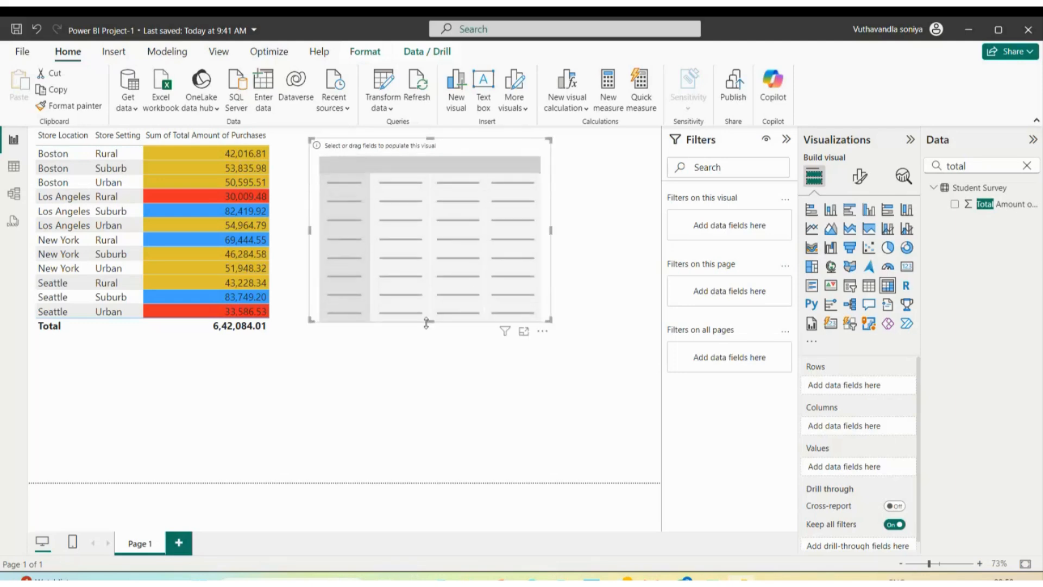
# Step: Replace the "total" field search with "ag" and clear it again to list all Student Survey fields
pyautogui.click(1027, 166)
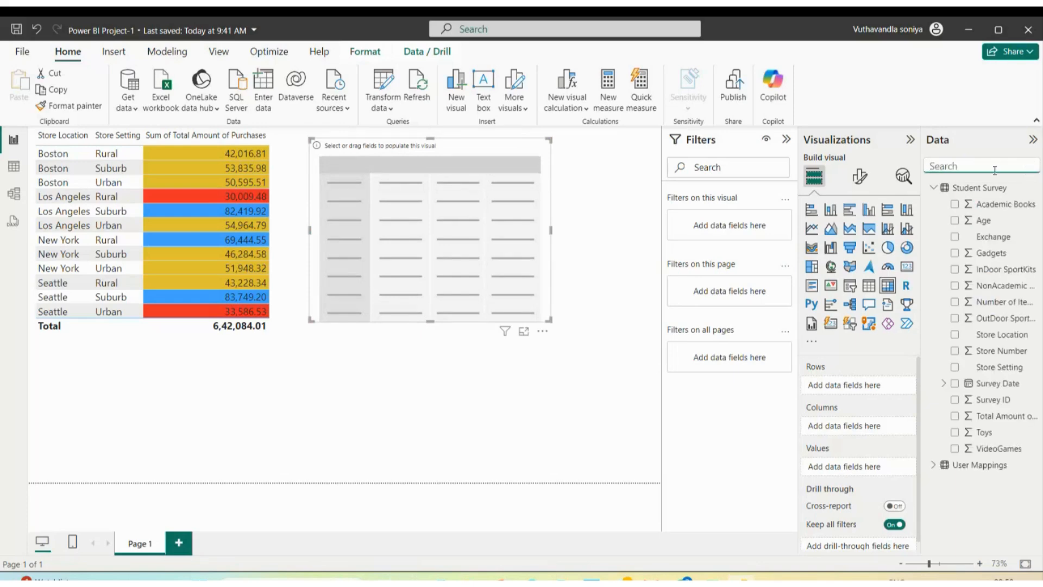
pyautogui.write('ag')
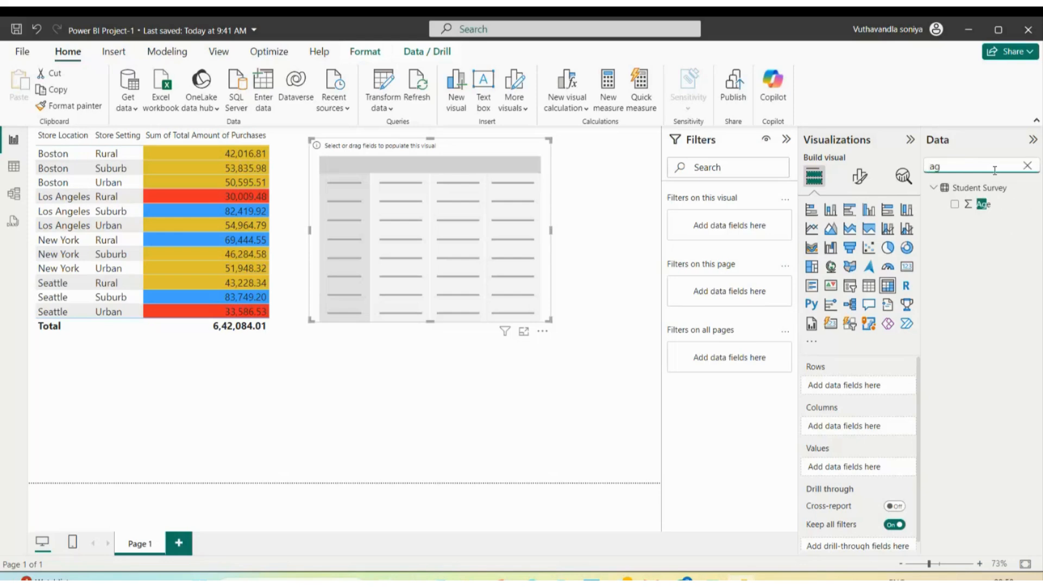
pyautogui.press('BackSpace')
pyautogui.press('BackSpace')
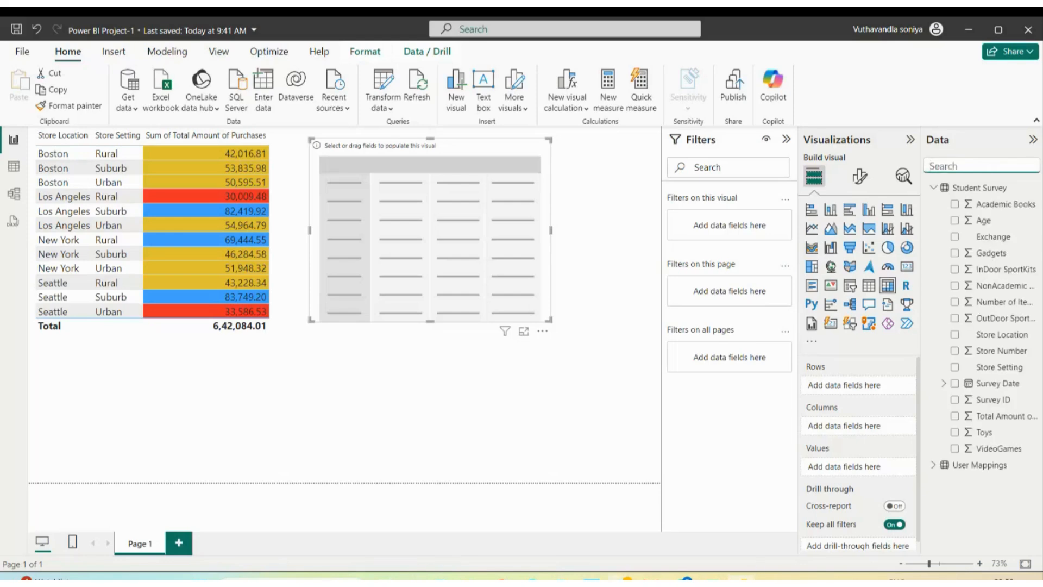
# Step: Switch to the Project-1 Power BI PDF in Edge to recheck the Matrix Visualization task and return to Power BI
pyautogui.moveTo(532, 581)
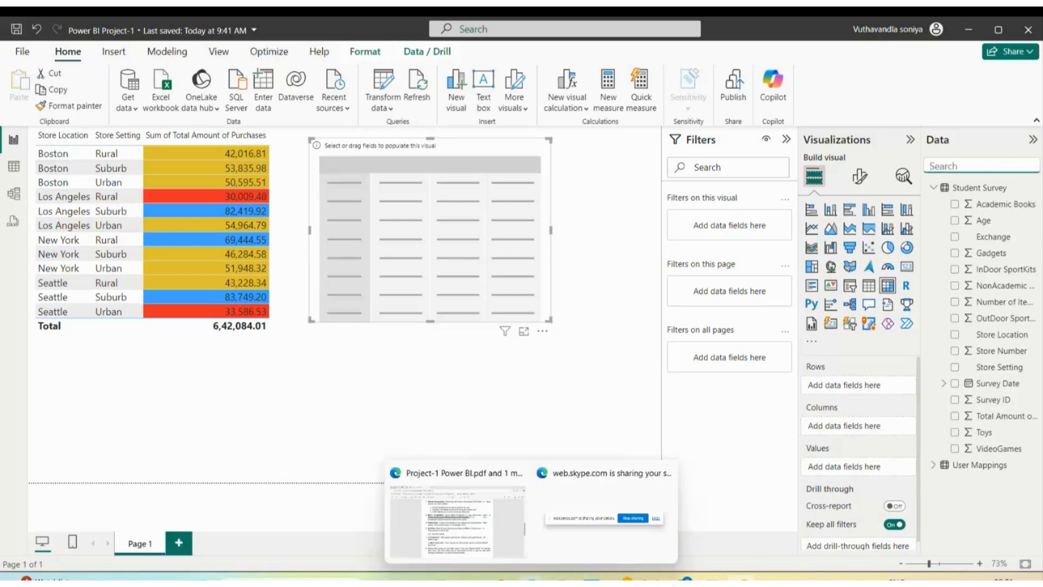
pyautogui.click(471, 534)
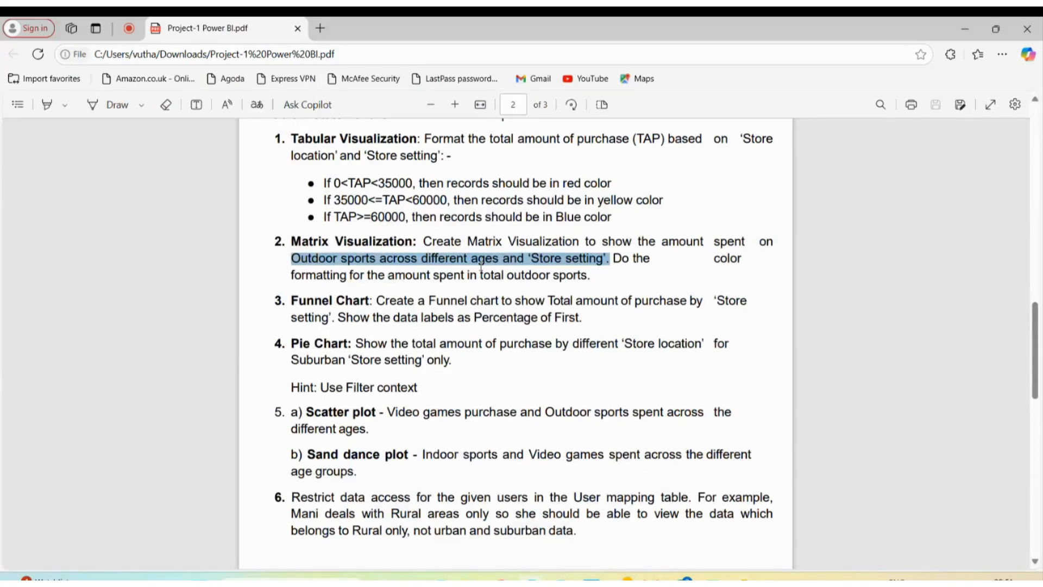
pyautogui.moveTo(681, 582)
pyautogui.click(728, 541)
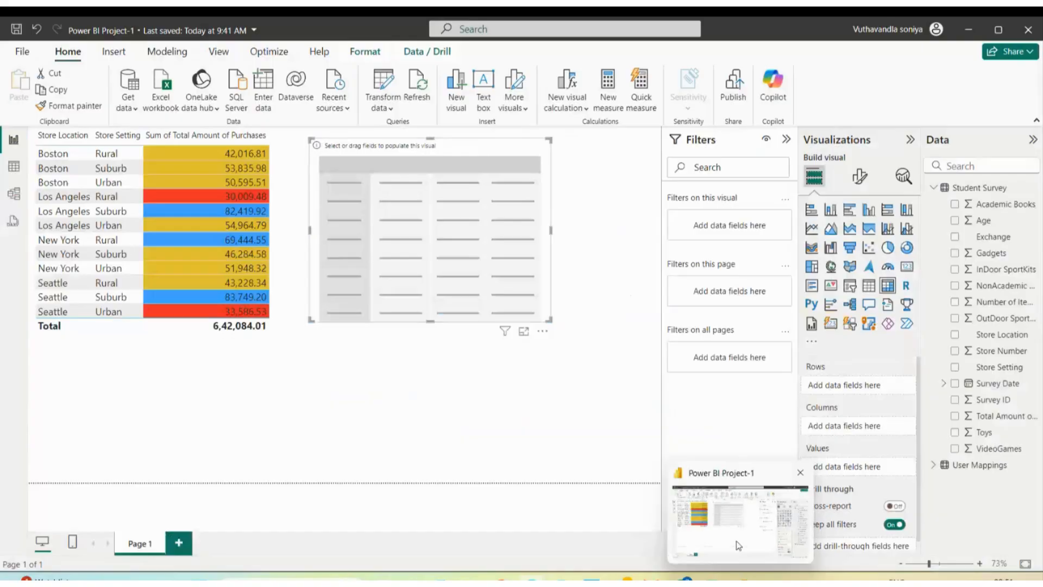
# Step: Find the Store Setting and OutDoor SportKits fields and add them to the matrix as its rows and values
pyautogui.click(946, 237)
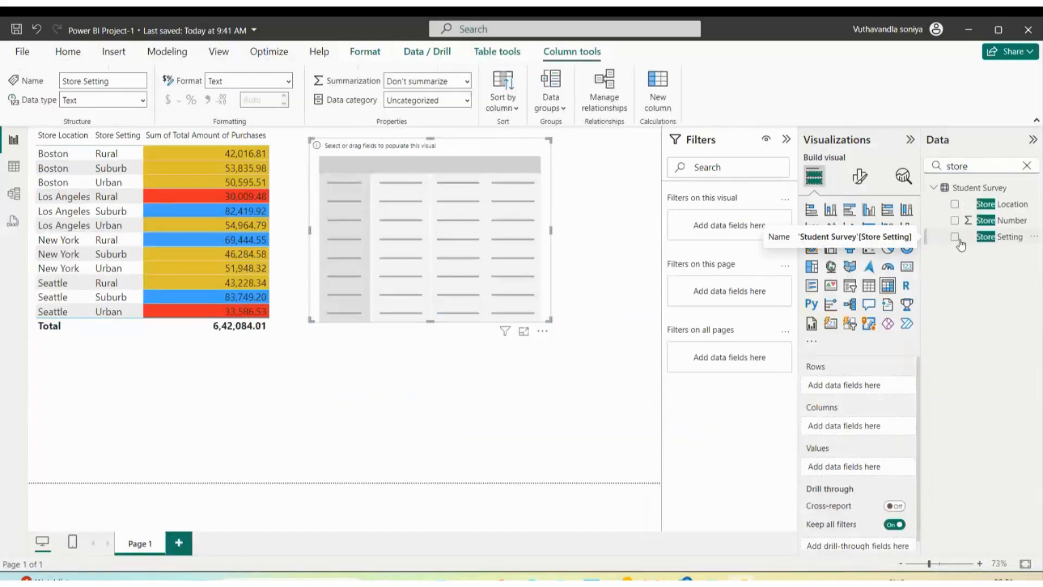
pyautogui.click(957, 239)
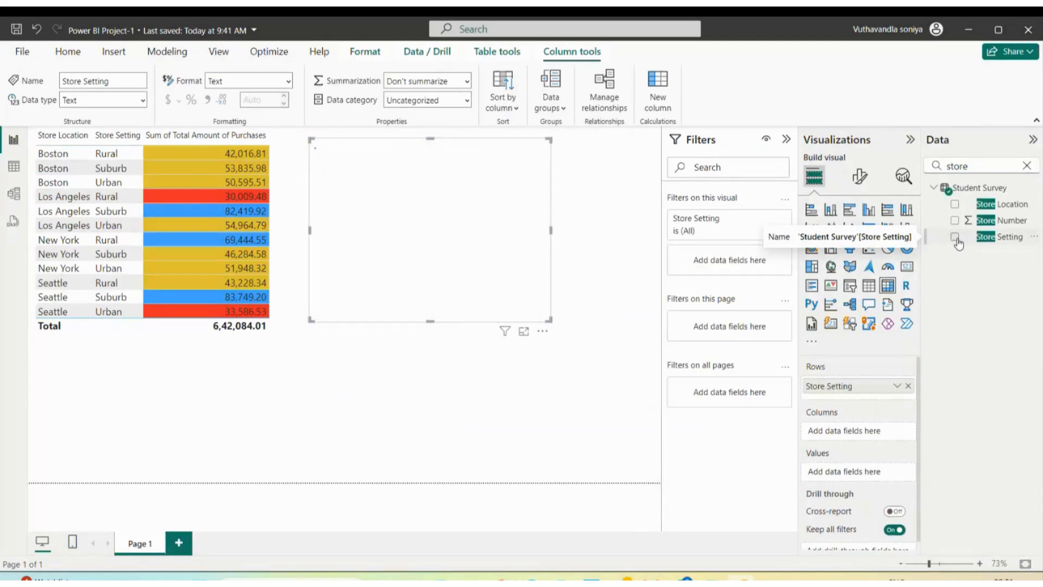
pyautogui.click(1027, 165)
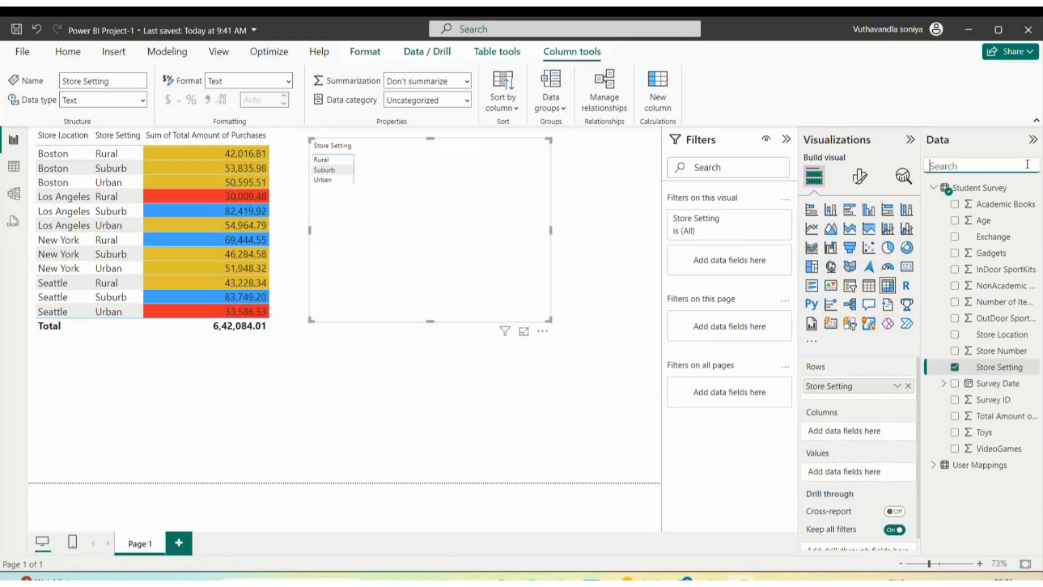
pyautogui.write('out')
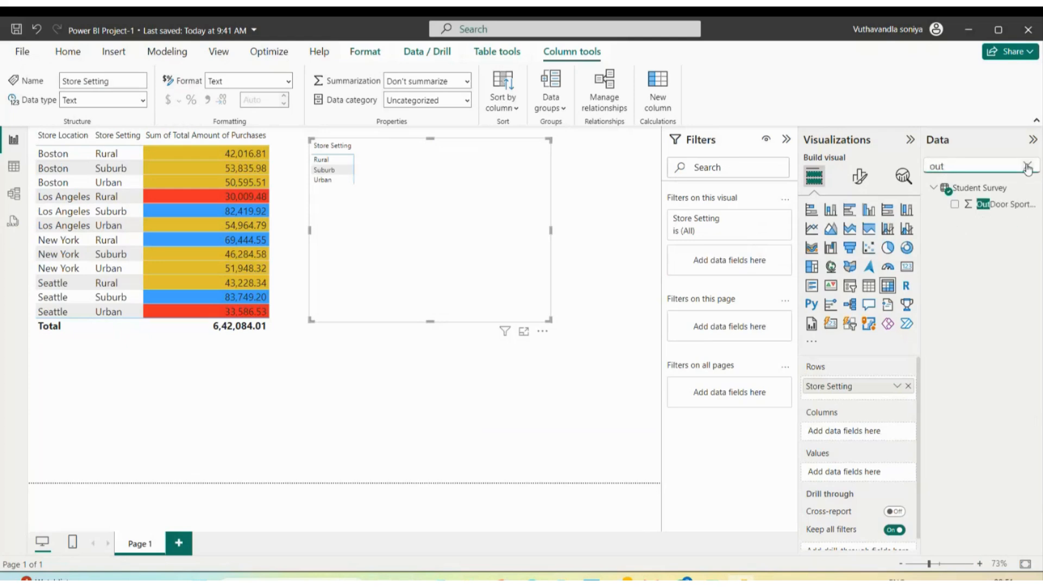
pyautogui.click(953, 206)
pyautogui.click(953, 206)
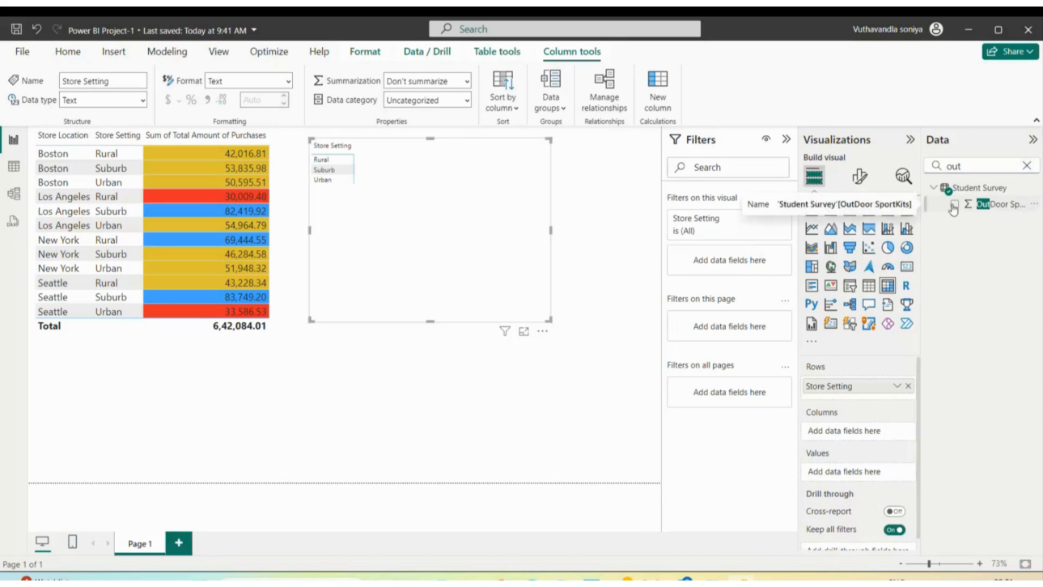
# Step: Find the Age field, add it to the matrix values and summarize it as Count
pyautogui.click(1027, 166)
pyautogui.write('age')
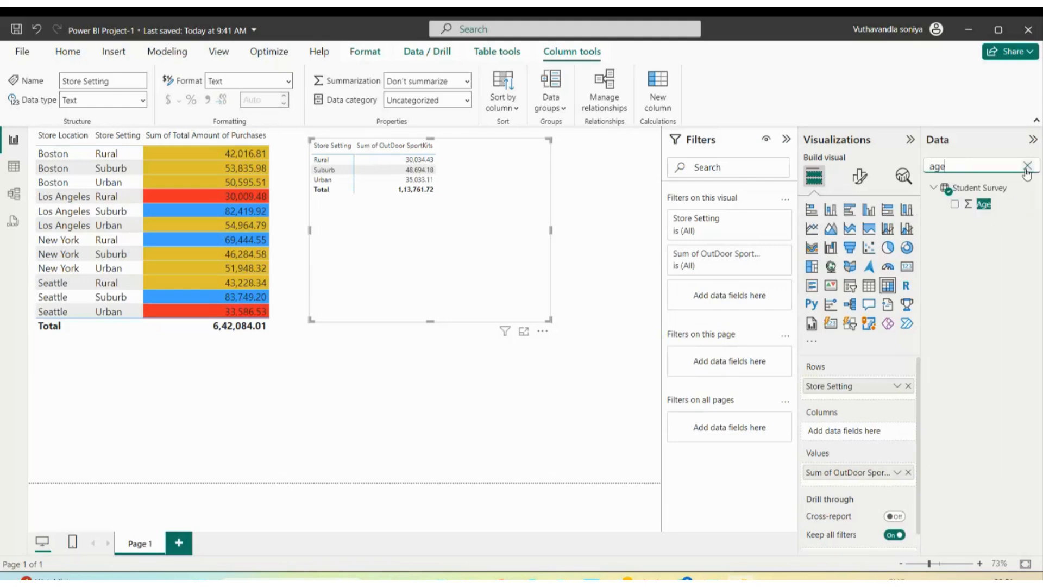
pyautogui.click(955, 205)
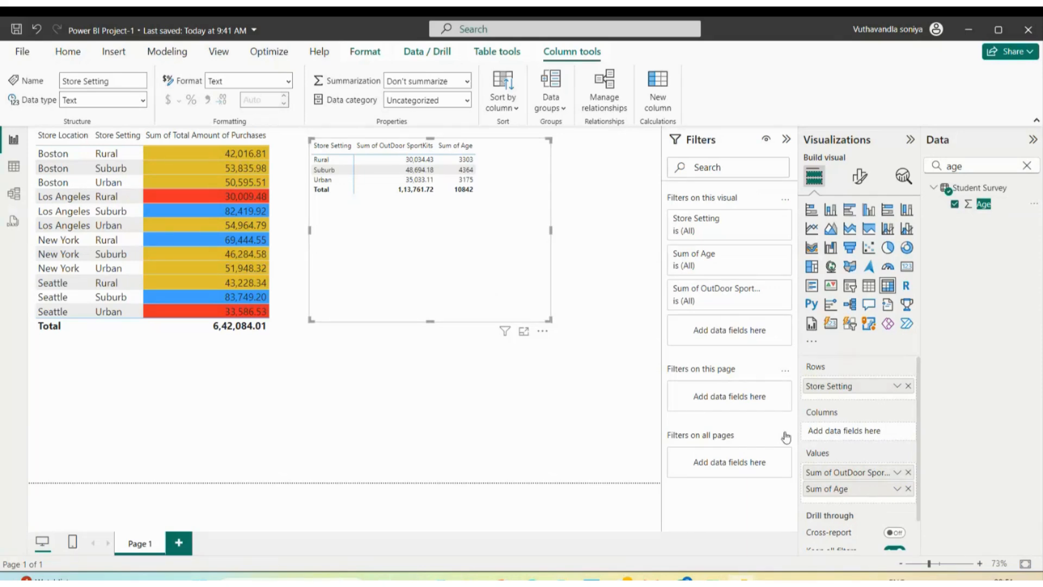
pyautogui.scroll(-1, 857, 467)
pyautogui.scroll(1, 857, 467)
pyautogui.click(898, 490)
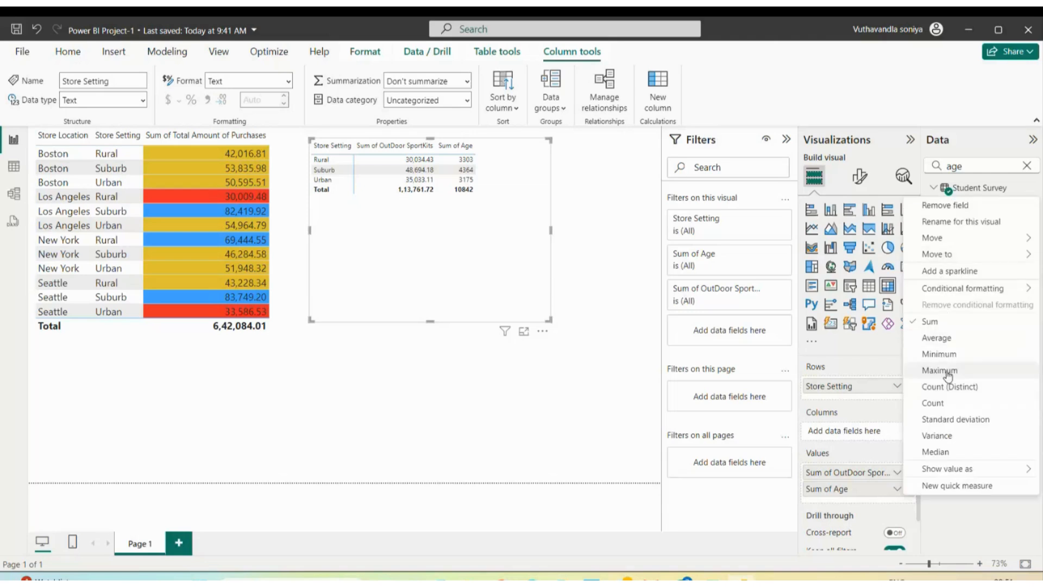
pyautogui.click(950, 403)
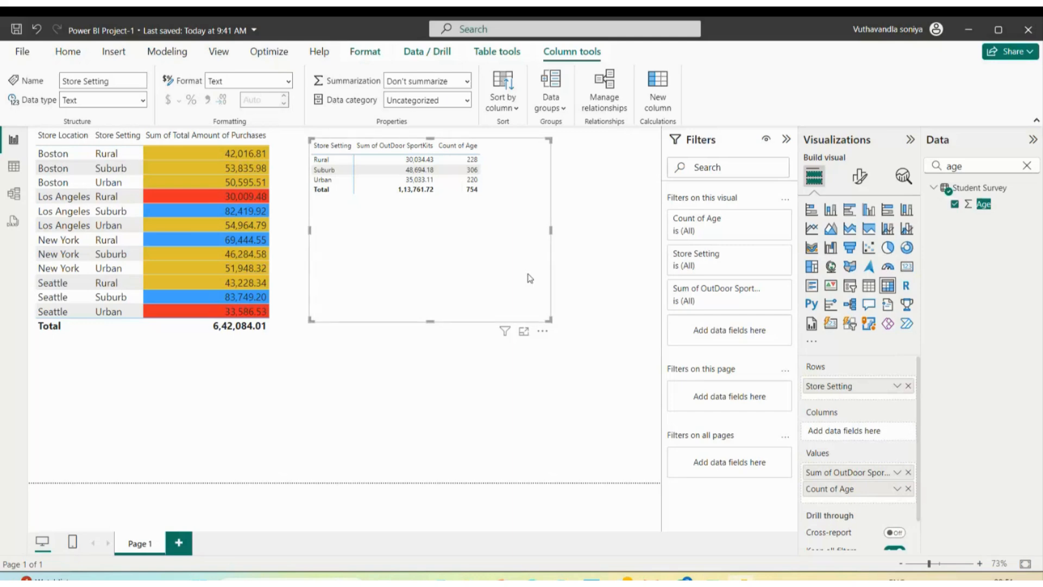
# Step: Set the font size of the matrix's values to 15
pyautogui.click(859, 177)
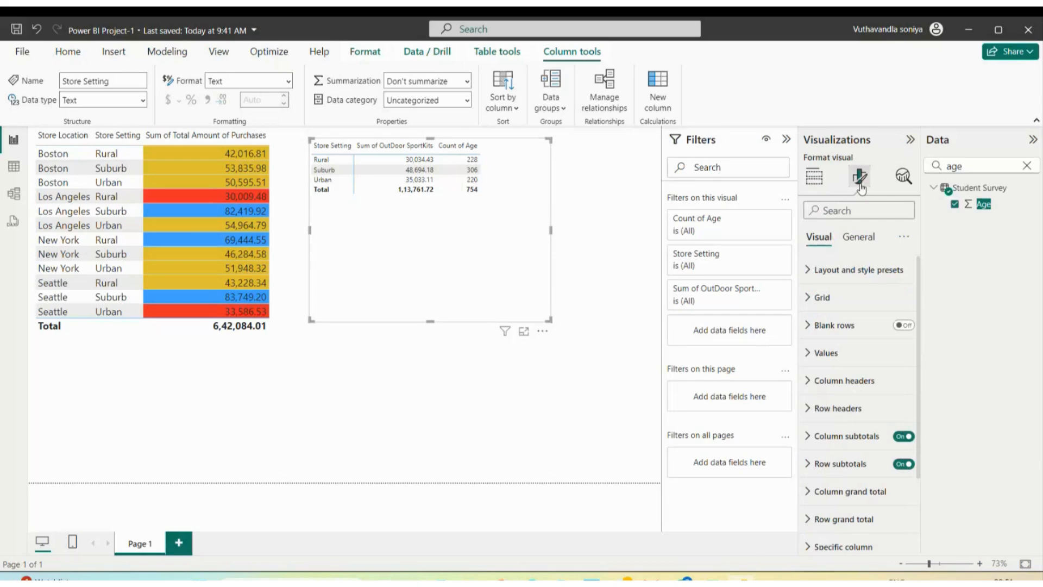
pyautogui.scroll(-1, 855, 455)
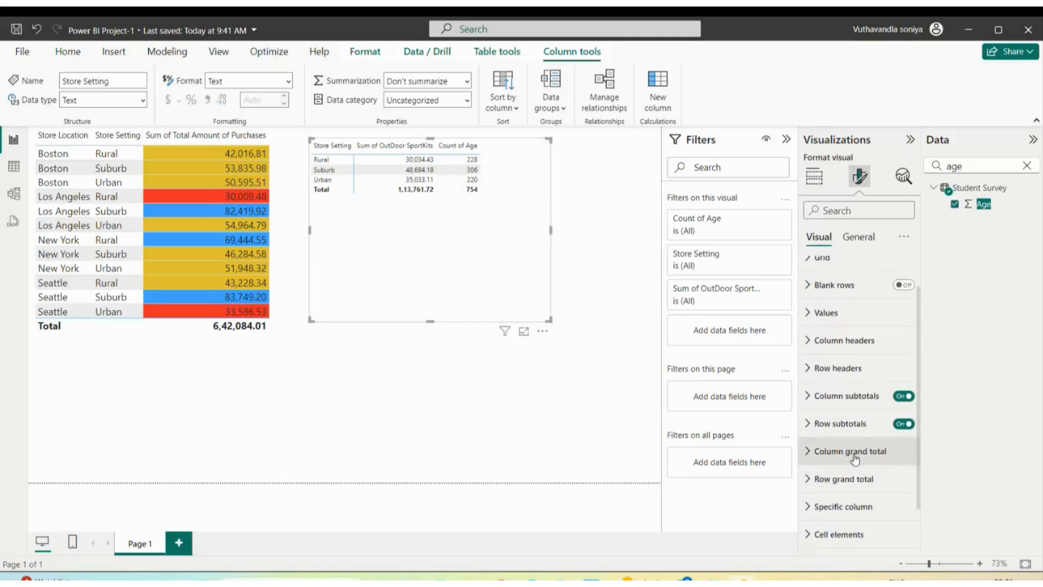
pyautogui.scroll(-1, 856, 460)
pyautogui.scroll(2, 854, 457)
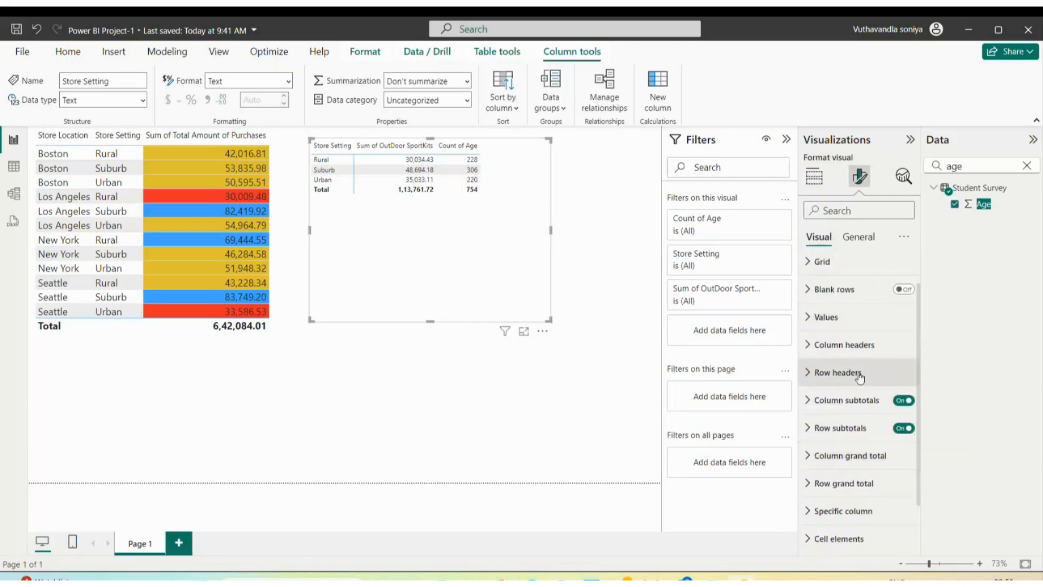
pyautogui.scroll(1, 852, 381)
pyautogui.click(829, 353)
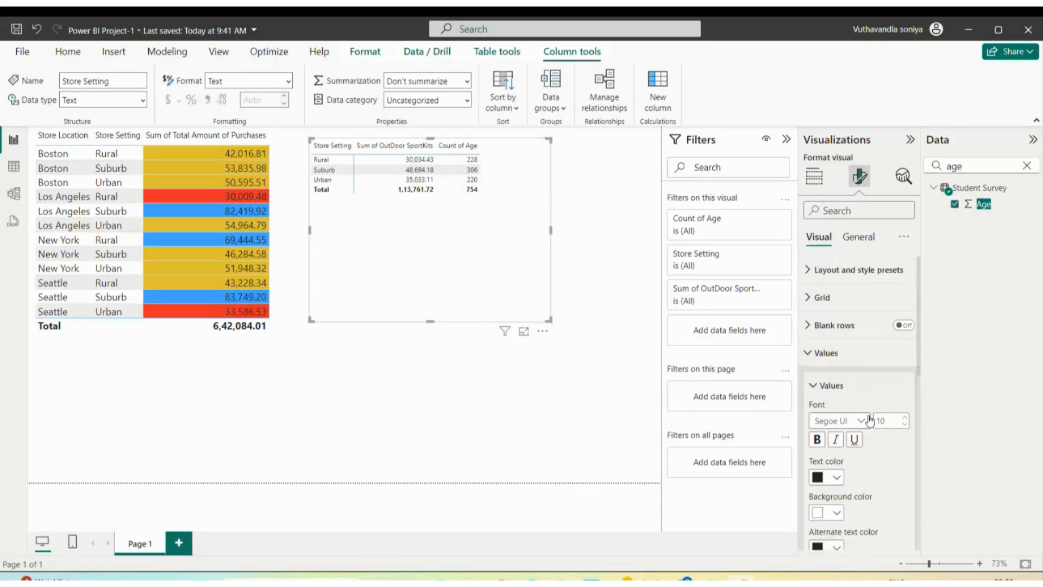
pyautogui.click(890, 422)
pyautogui.write('15')
# Step: Increase the font size of the matrix's column headers and deselect the visual
pyautogui.scroll(-5, 892, 468)
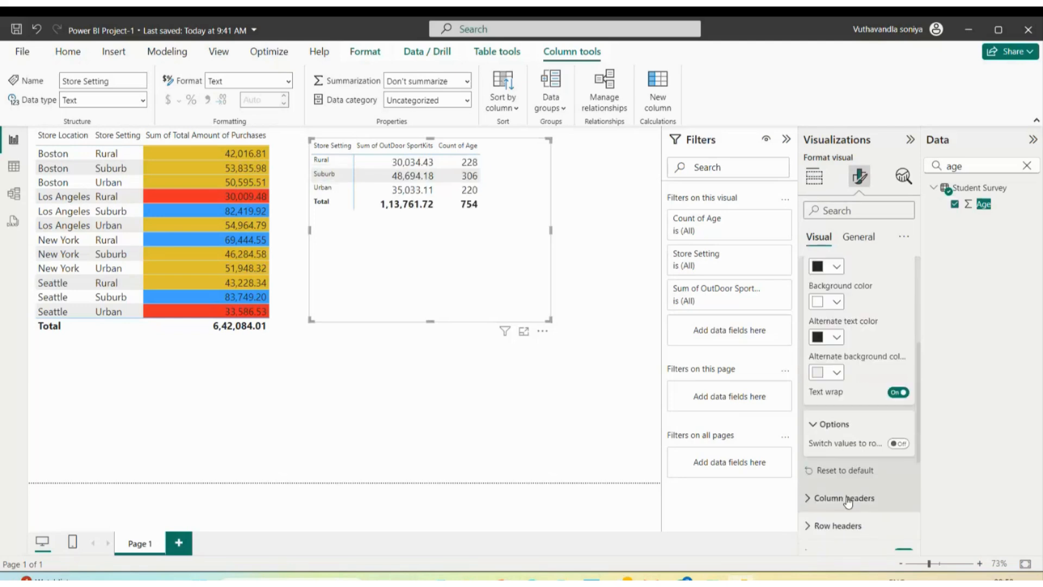
pyautogui.click(839, 499)
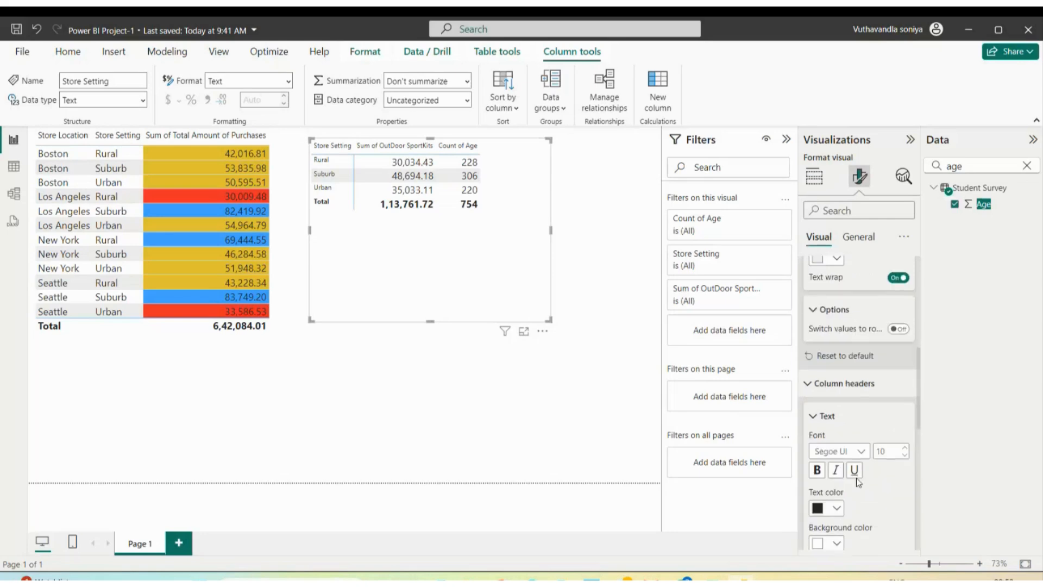
pyautogui.click(890, 451)
pyautogui.write('2')
pyautogui.press('Return')
pyautogui.click(557, 406)
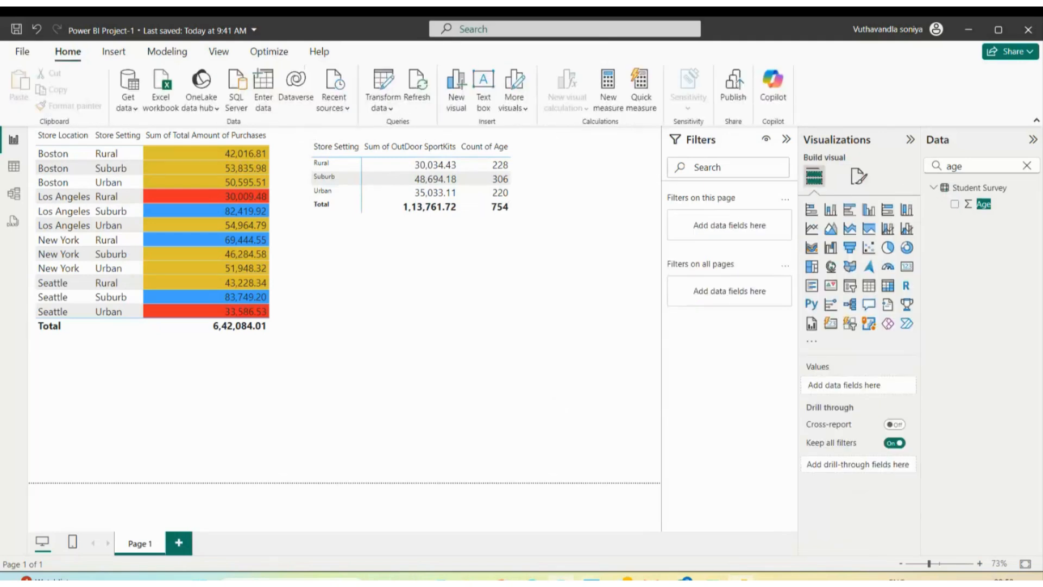
# Step: Switch to the project PDF in Edge to read the matrix's color formatting requirement and return to Power BI
pyautogui.moveTo(531, 580)
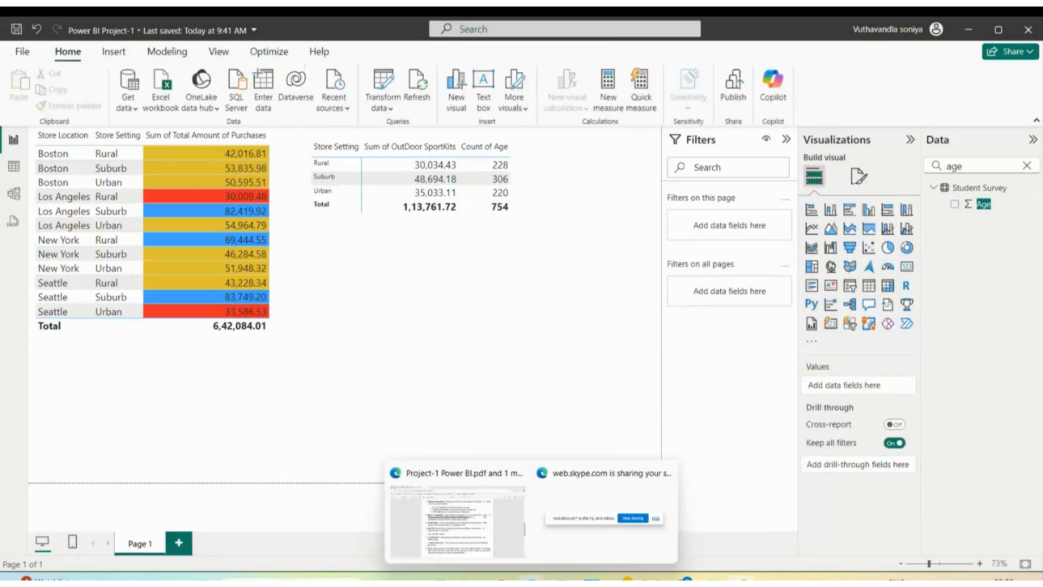
pyautogui.click(457, 516)
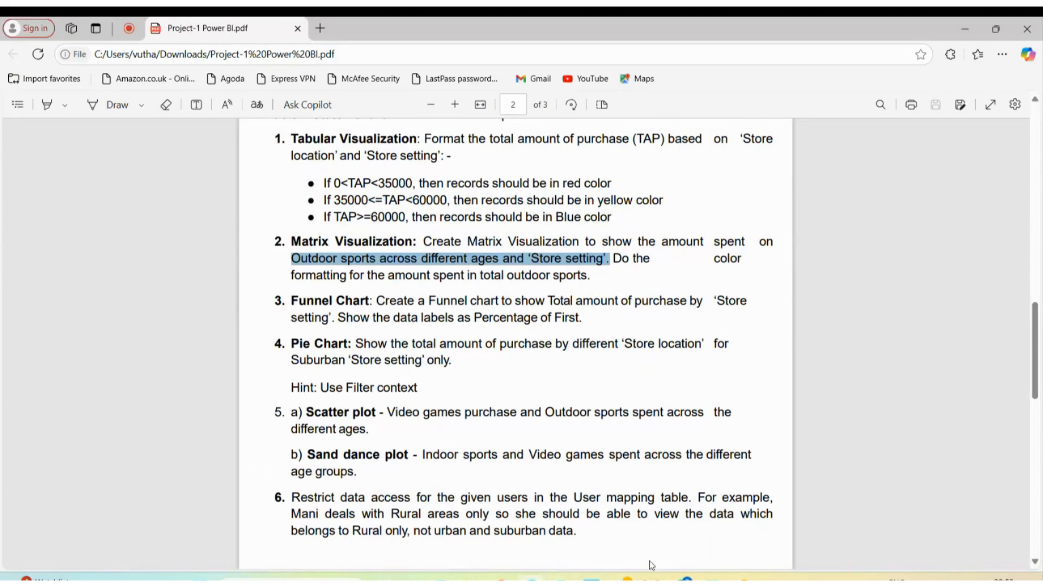
pyautogui.moveTo(711, 579)
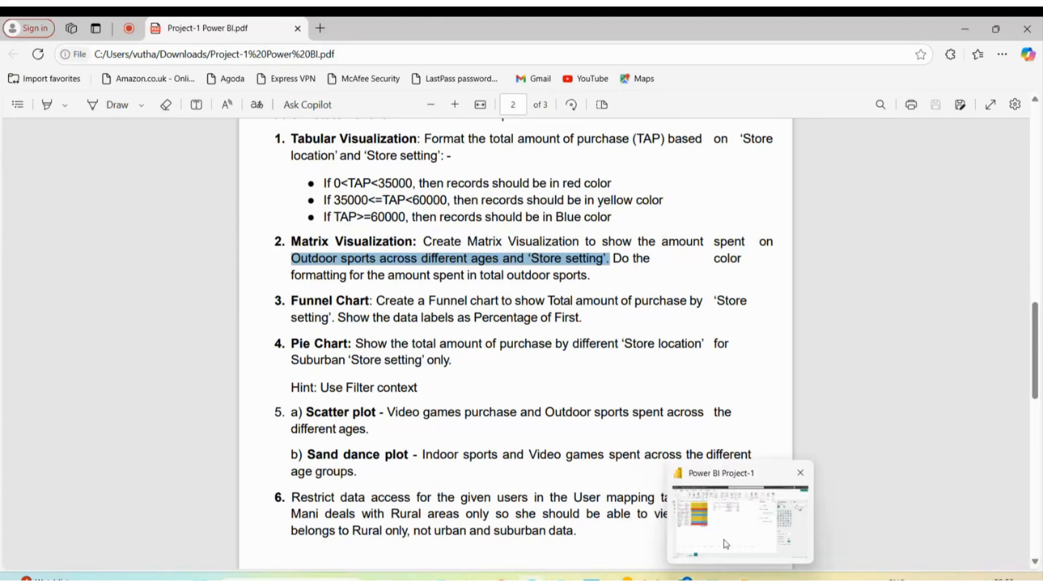
pyautogui.click(727, 543)
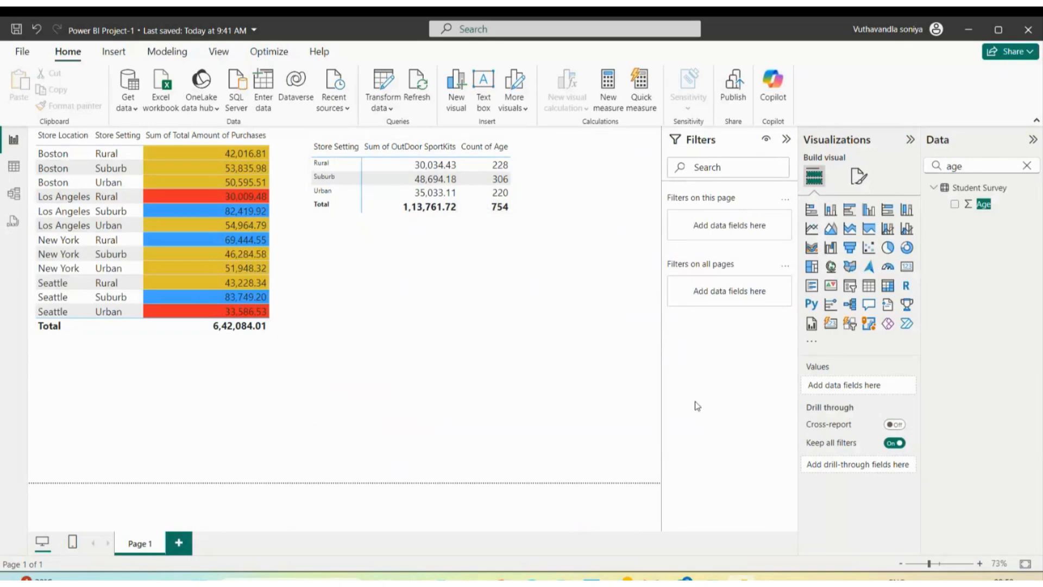
# Step: Open font color conditional formatting for Sum of OutDoor SportKits in the matrix and set its format style to Rules
pyautogui.click(483, 266)
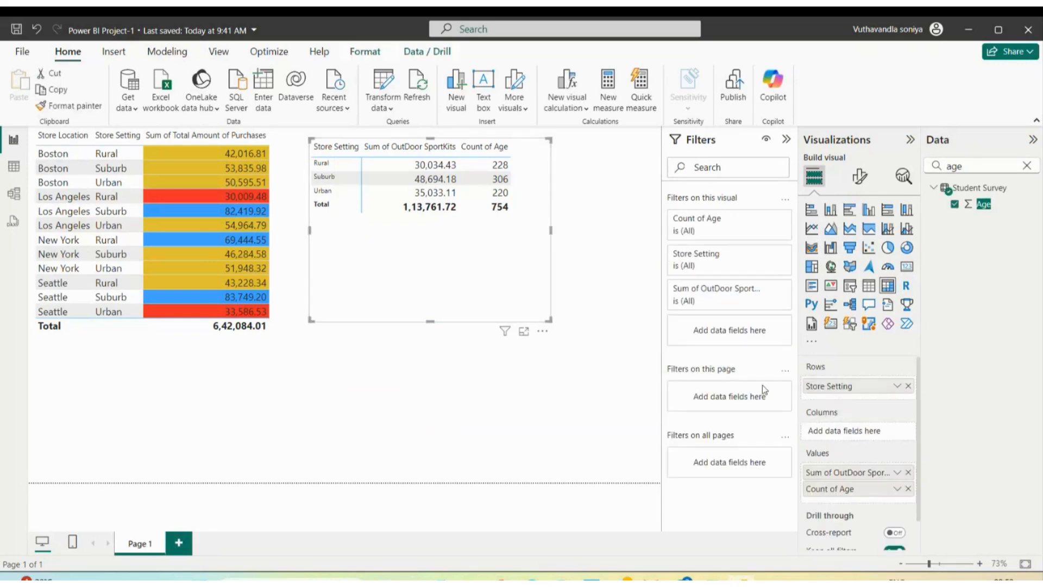
pyautogui.click(898, 474)
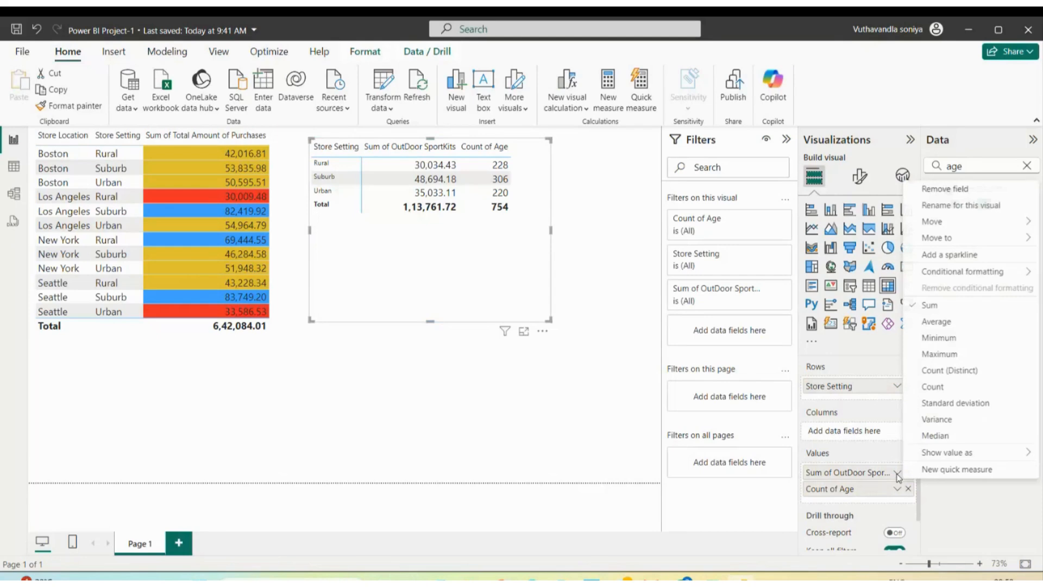
pyautogui.moveTo(928, 282)
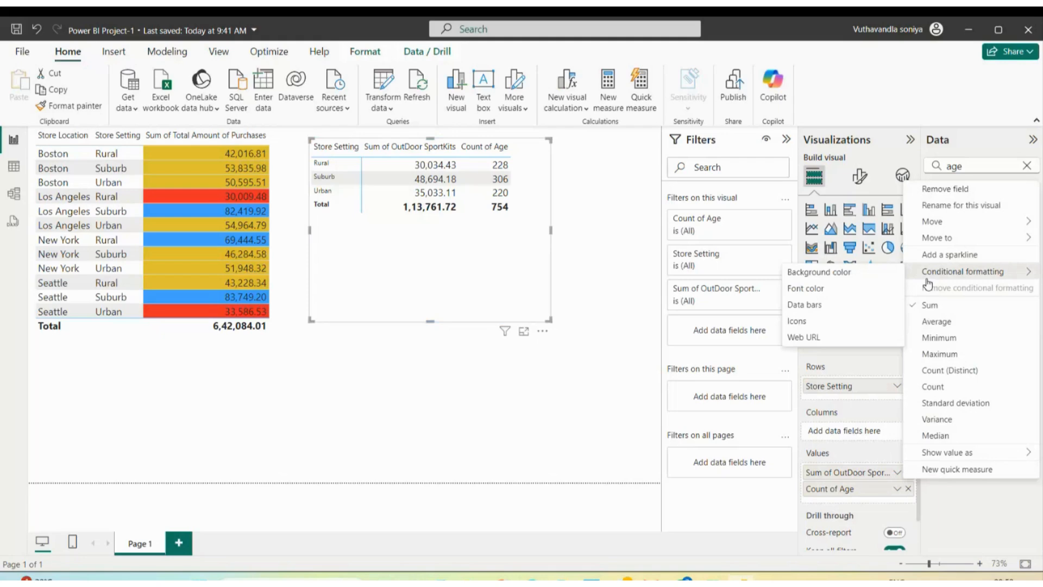
pyautogui.click(811, 294)
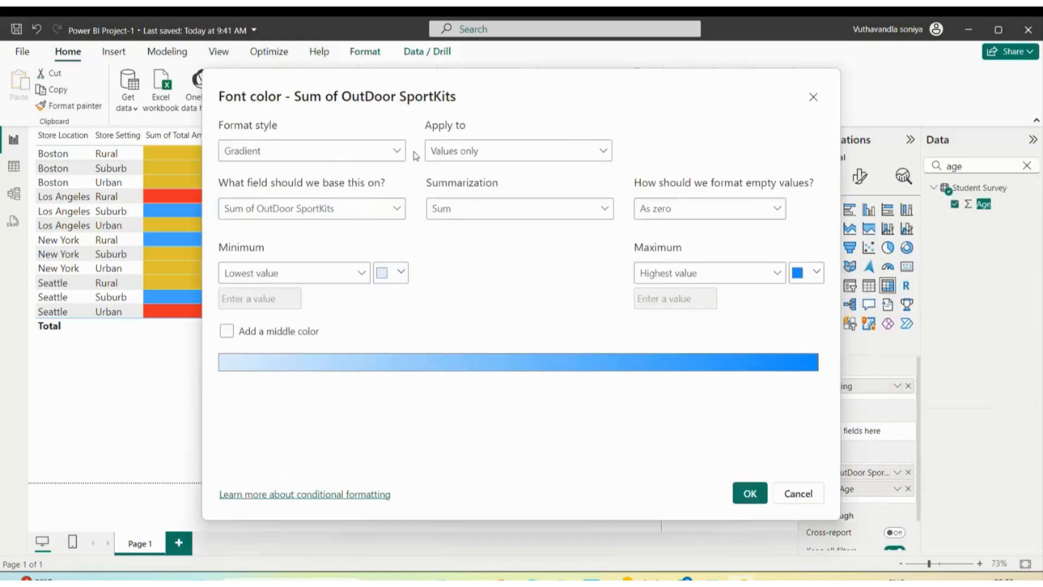
pyautogui.click(389, 157)
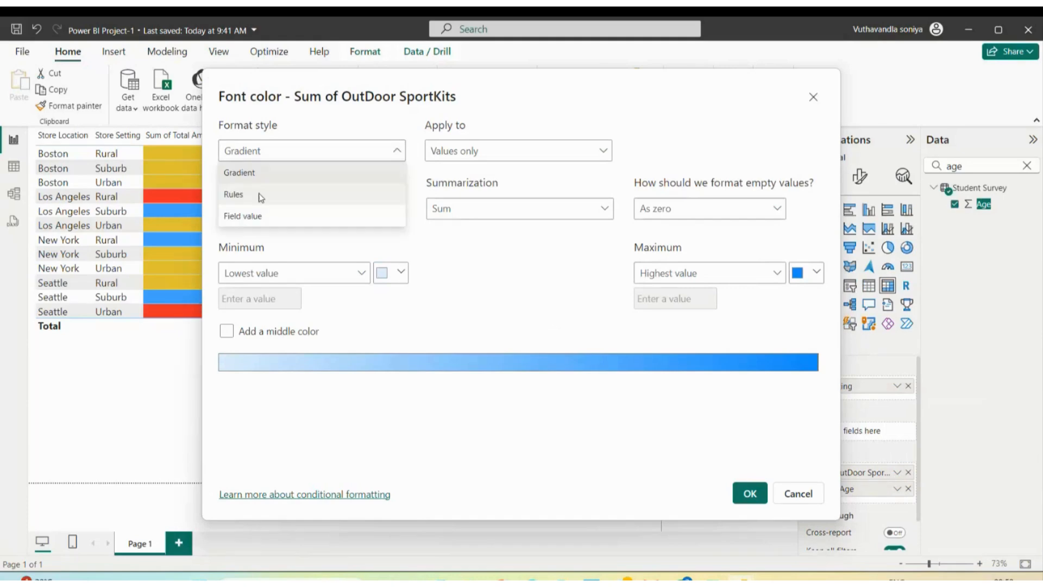
pyautogui.click(260, 194)
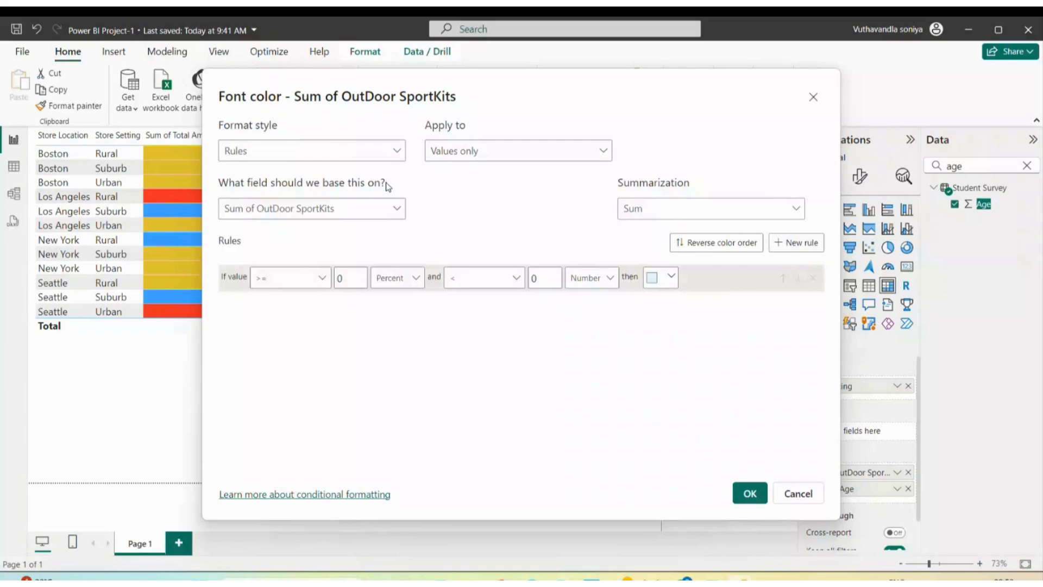
# Step: Define a font color rule making values from 0 percent to below the number 100000 dark blue, and apply it
pyautogui.click(357, 274)
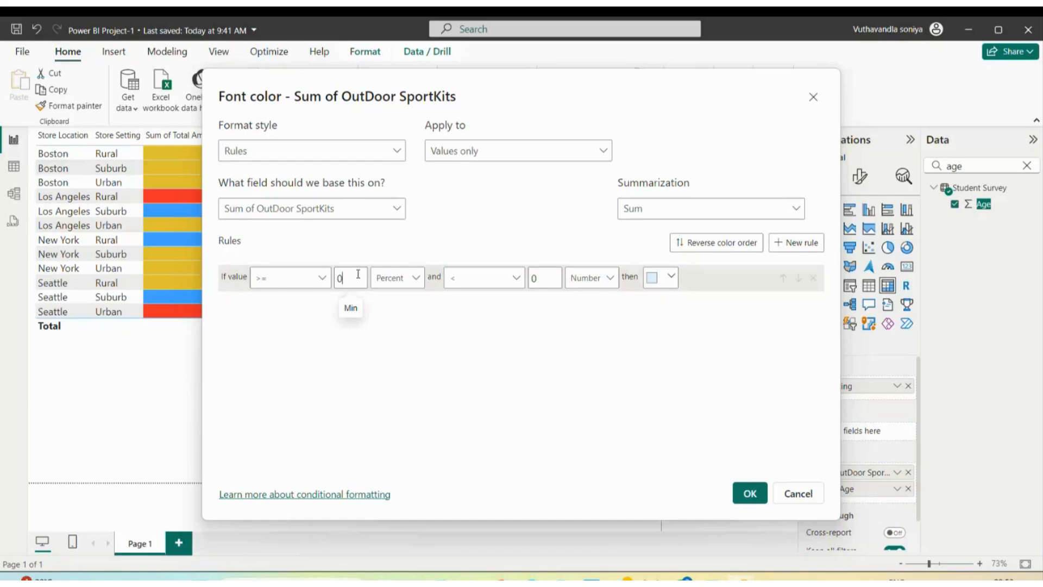
pyautogui.click(544, 277)
pyautogui.write('00000')
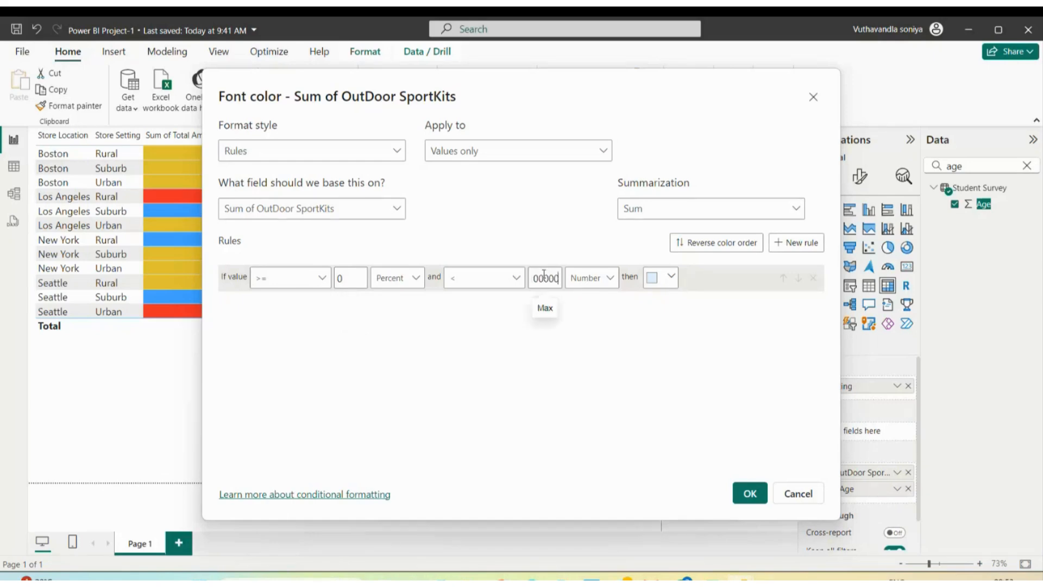
pyautogui.click(672, 278)
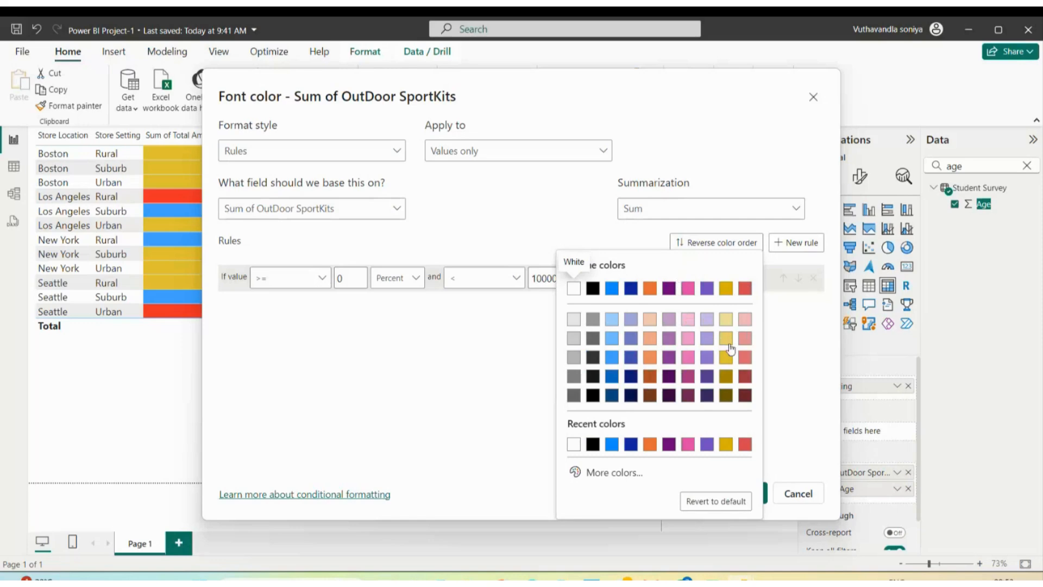
pyautogui.click(632, 382)
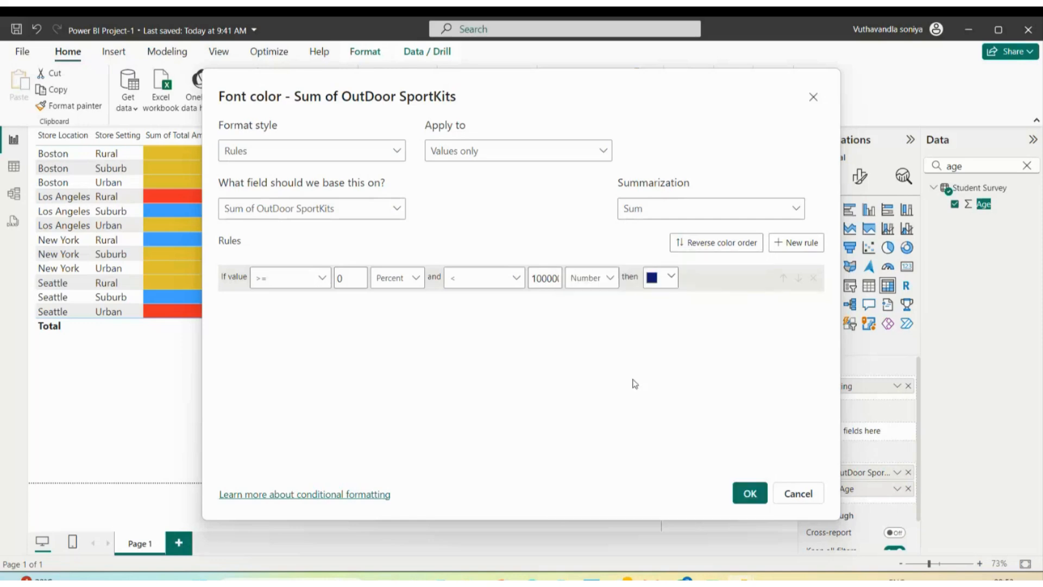
pyautogui.click(743, 495)
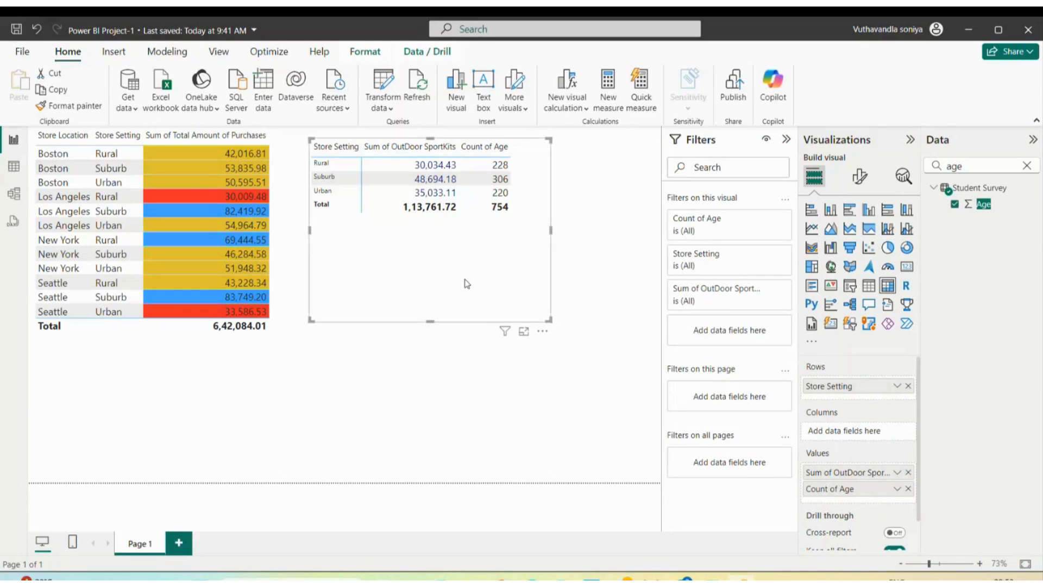
# Step: Change the color of the font color rule for Sum of OutDoor SportKits in the matrix to dark red and apply it
pyautogui.click(897, 472)
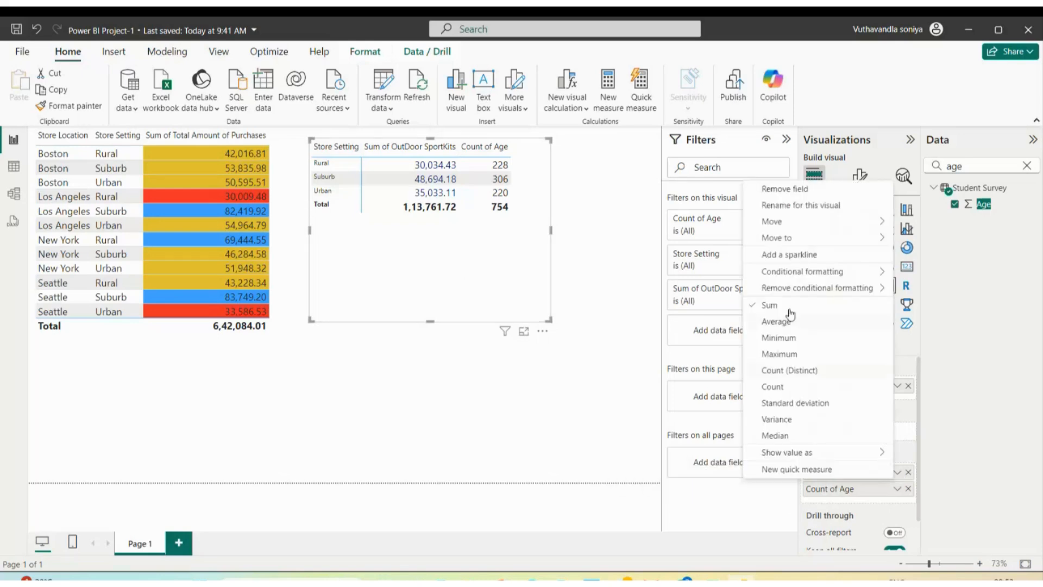
pyautogui.moveTo(815, 287)
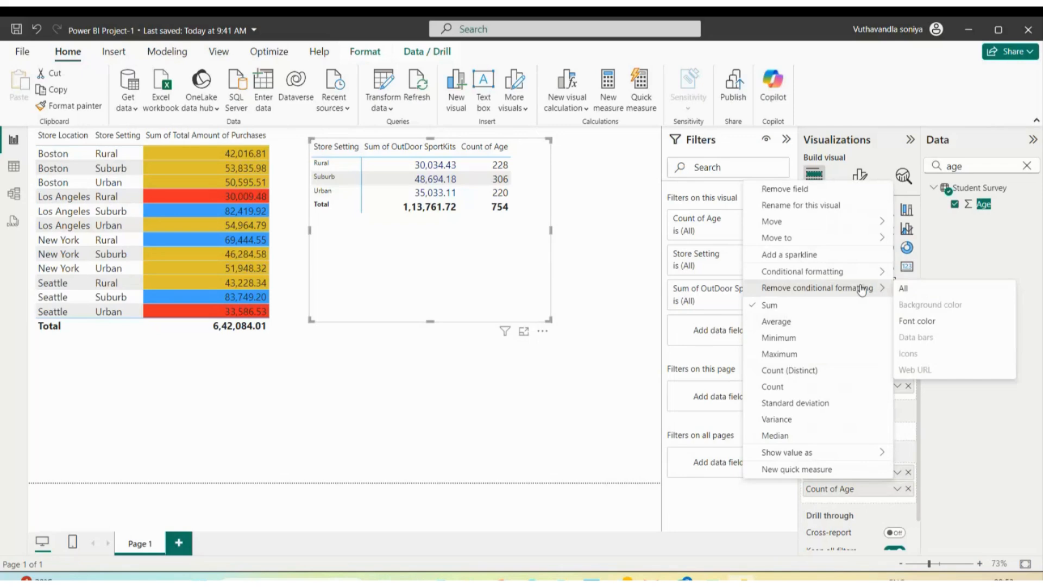
pyautogui.moveTo(872, 272)
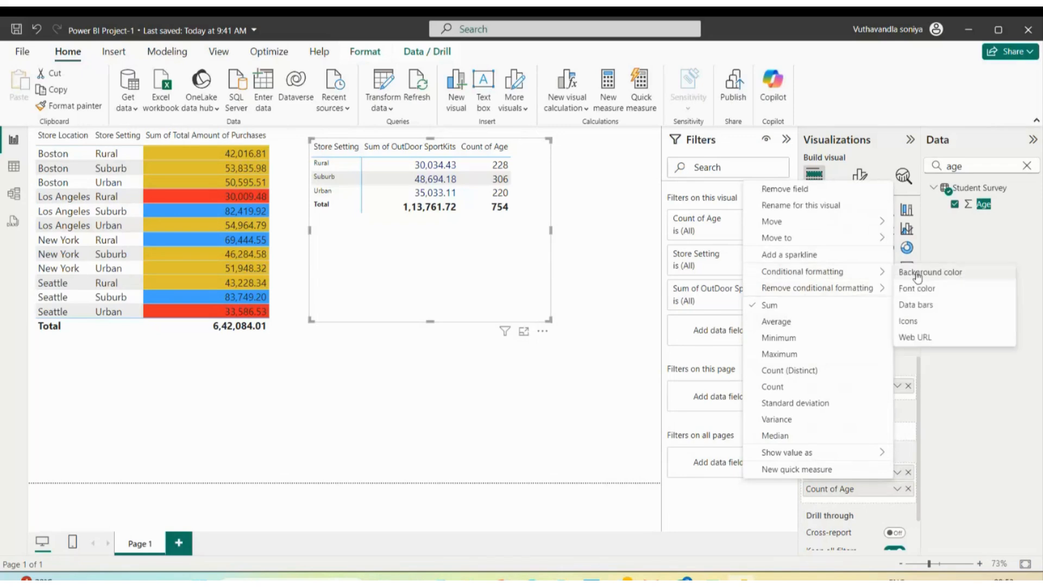
pyautogui.click(914, 290)
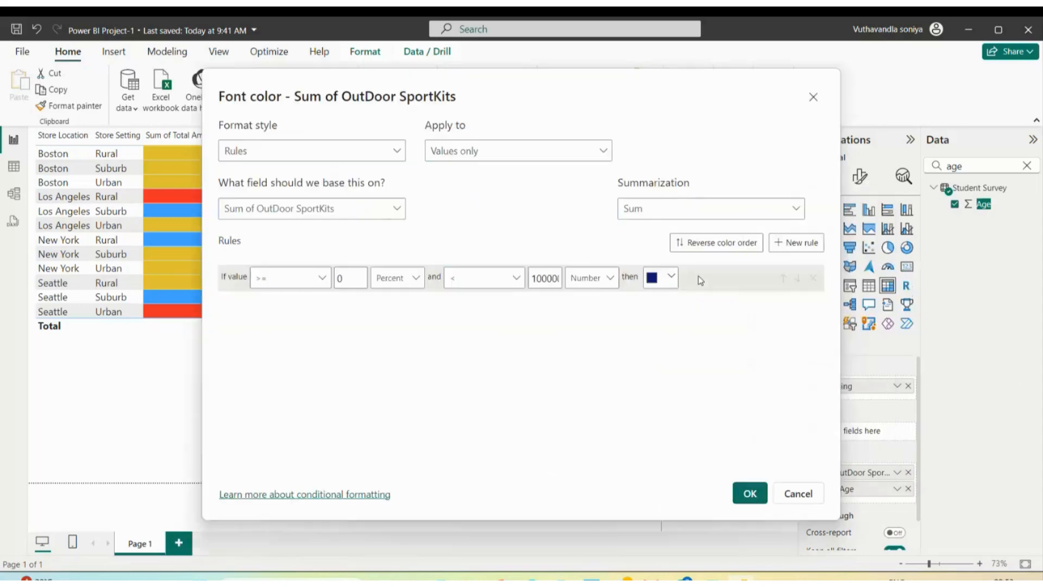
pyautogui.click(672, 277)
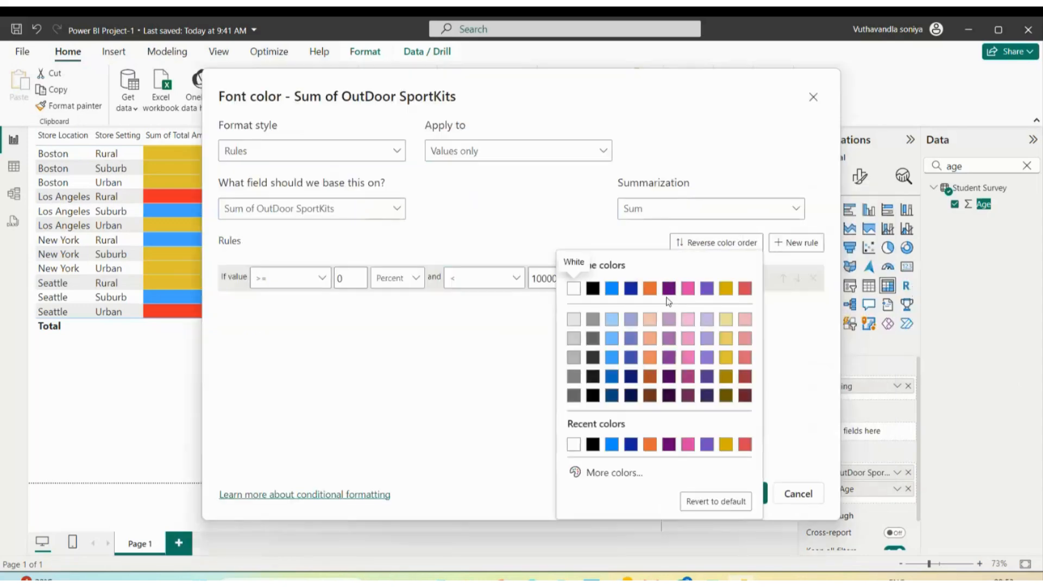
pyautogui.click(747, 396)
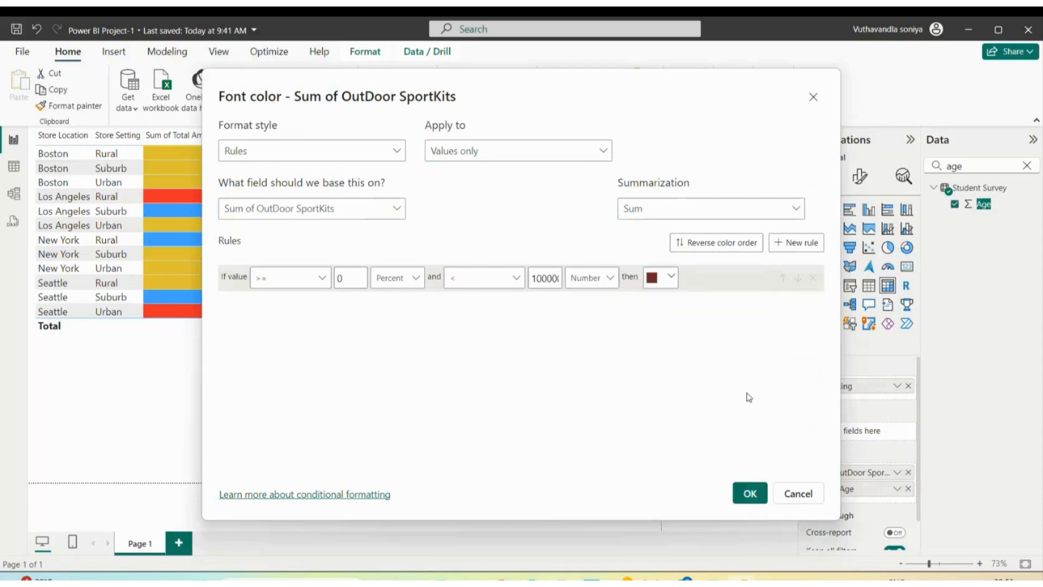
pyautogui.click(748, 493)
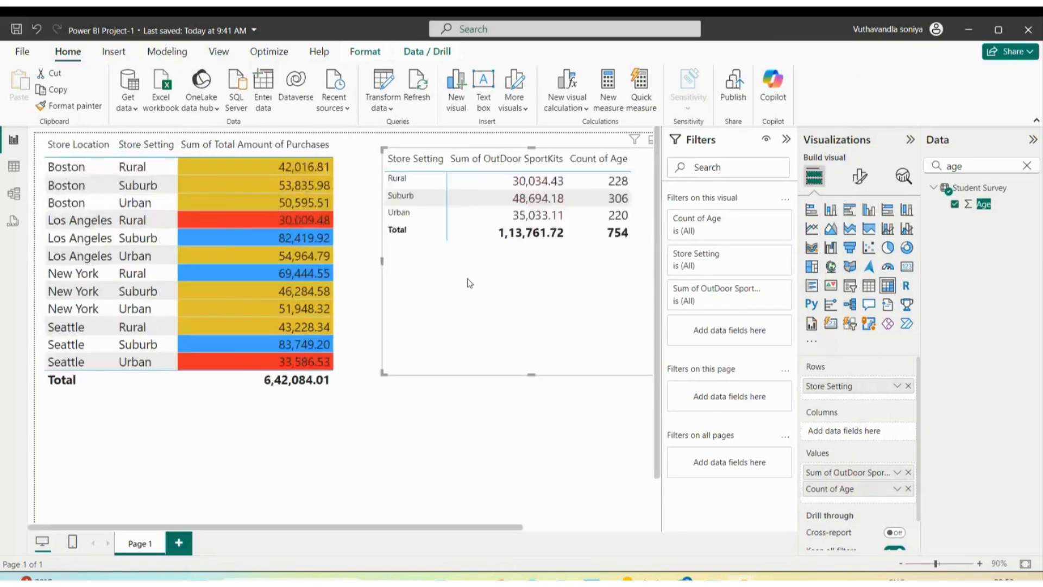
# Step: Examine the matrix's Sum of OutDoor SportKits values up close to check their font color against the total row
pyautogui.keyDown('ctrl'); pyautogui.scroll(5, 468, 282); pyautogui.keyUp('ctrl')
pyautogui.hscroll(3, 467, 279)
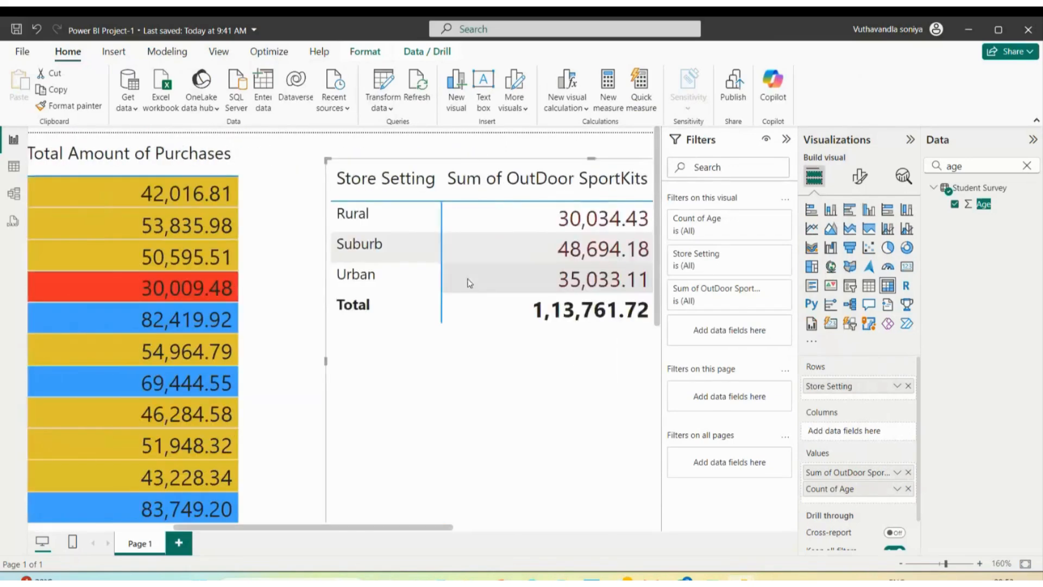
pyautogui.hscroll(3, 469, 282)
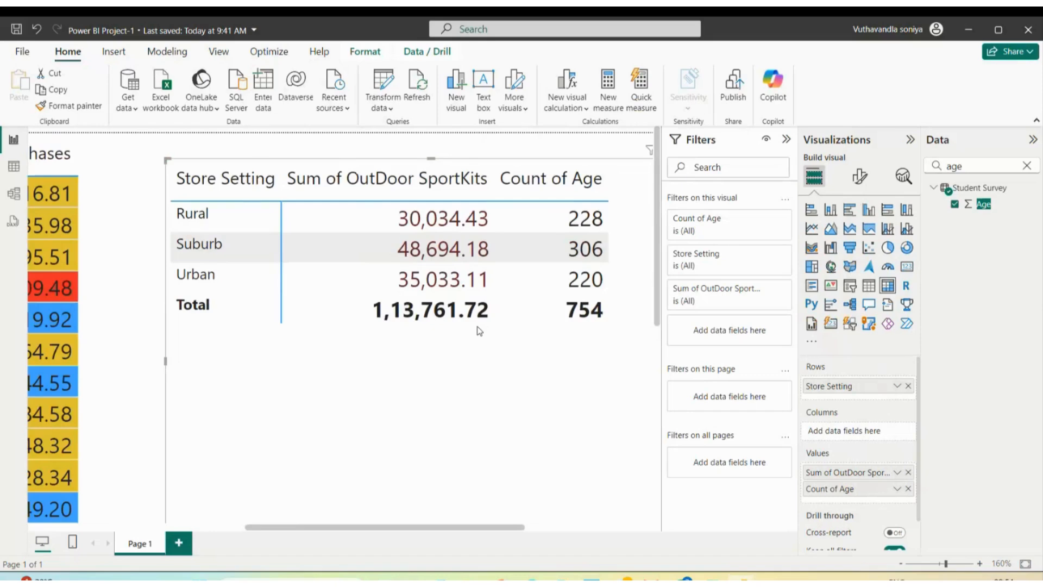
pyautogui.keyDown('ctrl'); pyautogui.scroll(-4, 479, 331); pyautogui.keyUp('ctrl')
pyautogui.hscroll(-1, 480, 331)
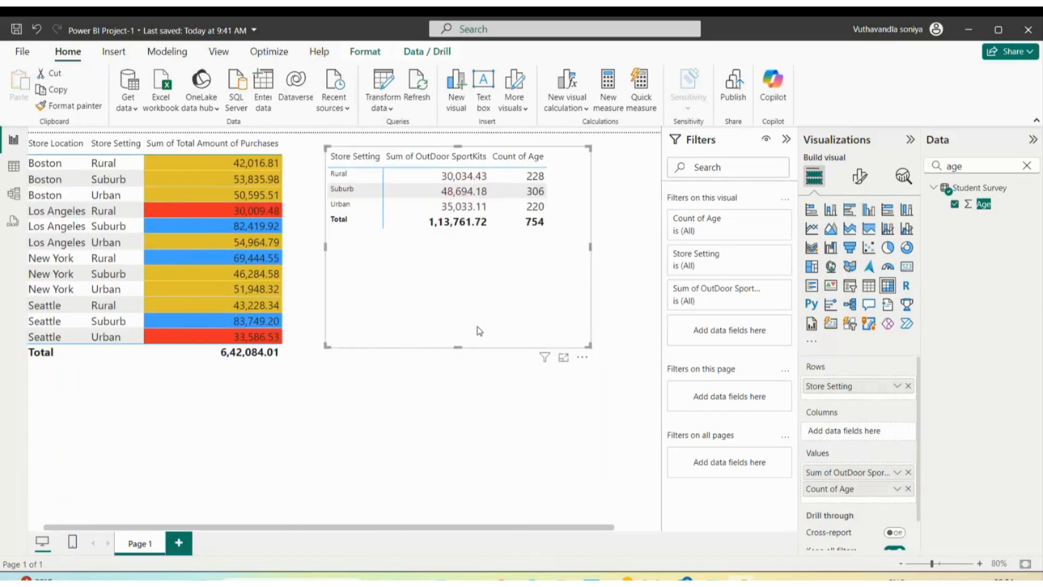
pyautogui.hscroll(-1, 479, 331)
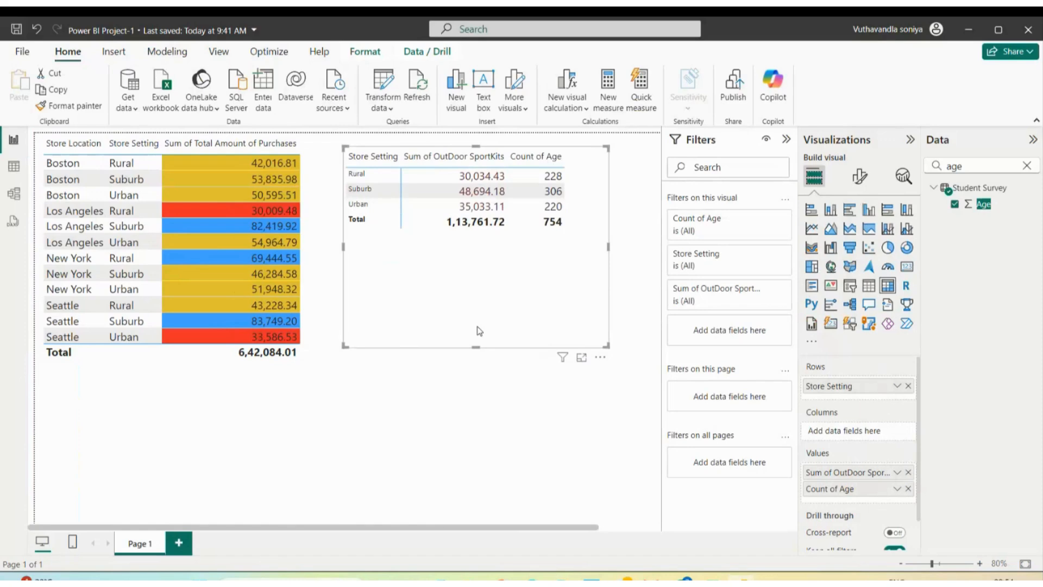
# Step: Look through the matrix's visual formatting options, including the font and color settings for its values
pyautogui.click(859, 176)
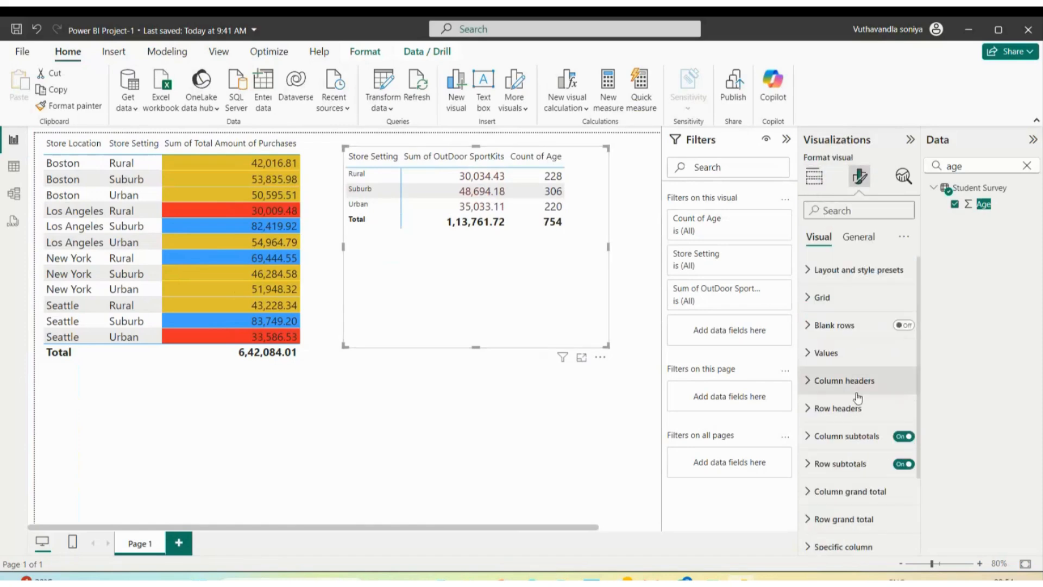
pyautogui.scroll(-2, 840, 481)
pyautogui.scroll(-1, 832, 483)
pyautogui.scroll(1, 833, 484)
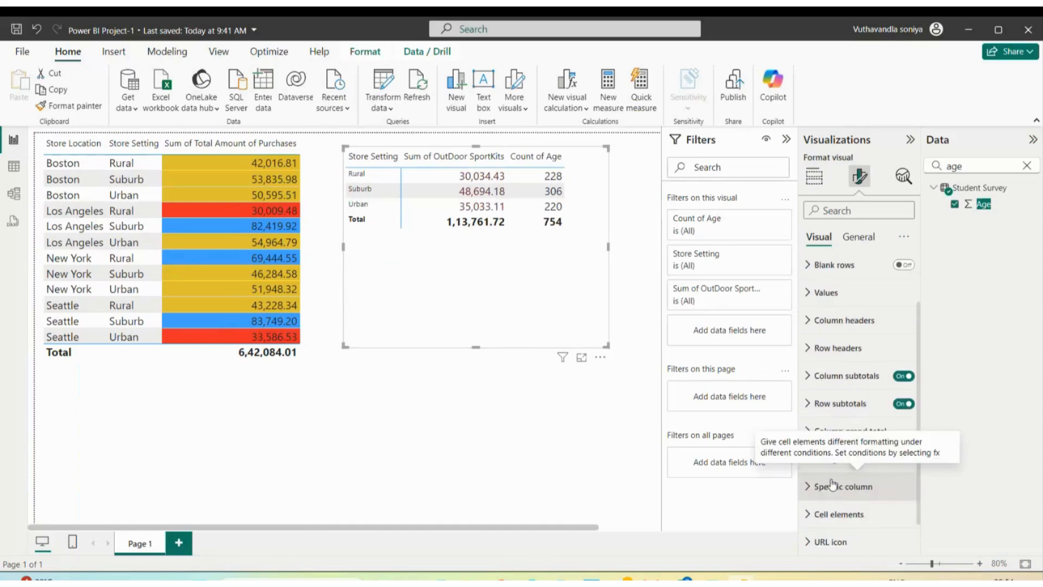
pyautogui.scroll(1, 808, 335)
pyautogui.click(808, 336)
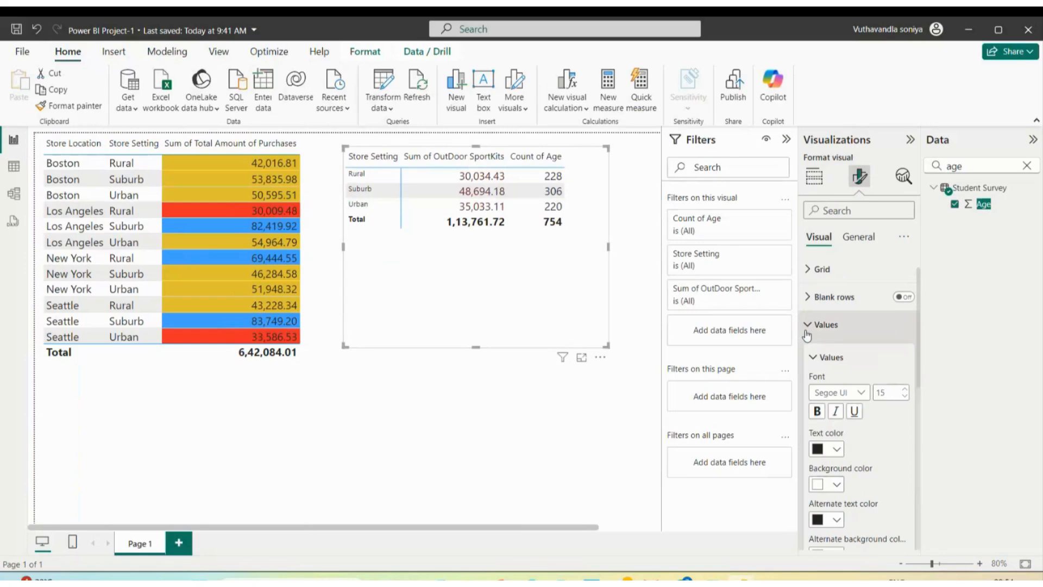
pyautogui.scroll(-5, 856, 369)
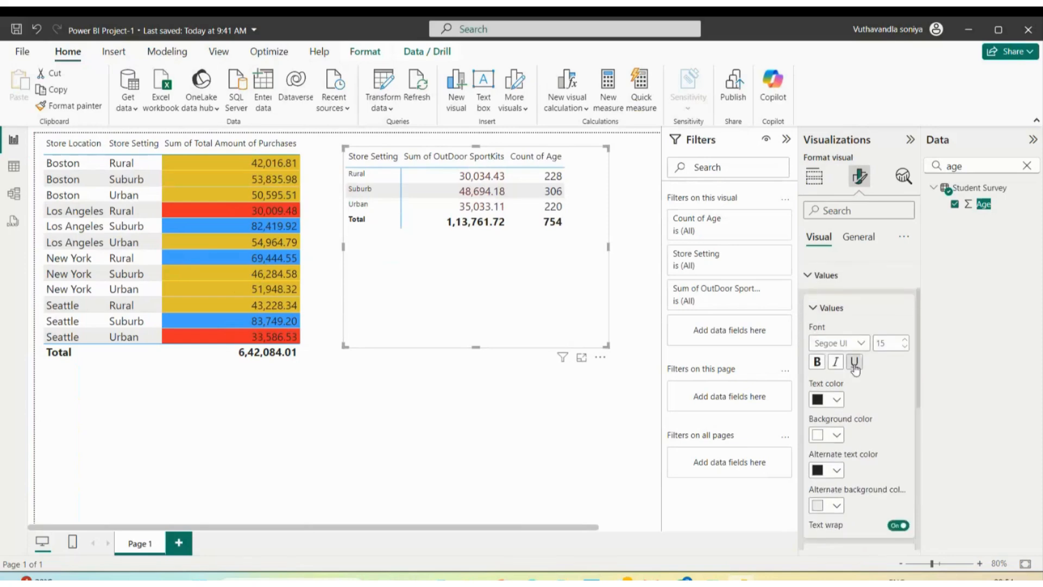
pyautogui.scroll(-1, 856, 370)
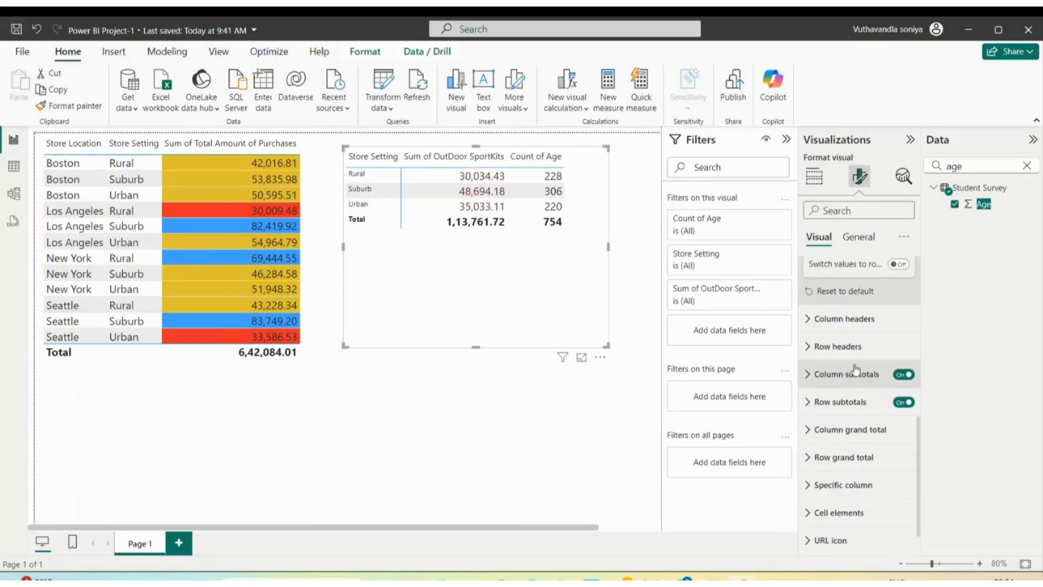
pyautogui.scroll(-1, 856, 369)
# Step: Review the font color rule in the matrix's cell elements for Sum of OutDoor SportKits, accept it and deselect the matrix
pyautogui.click(826, 482)
pyautogui.scroll(-2, 832, 478)
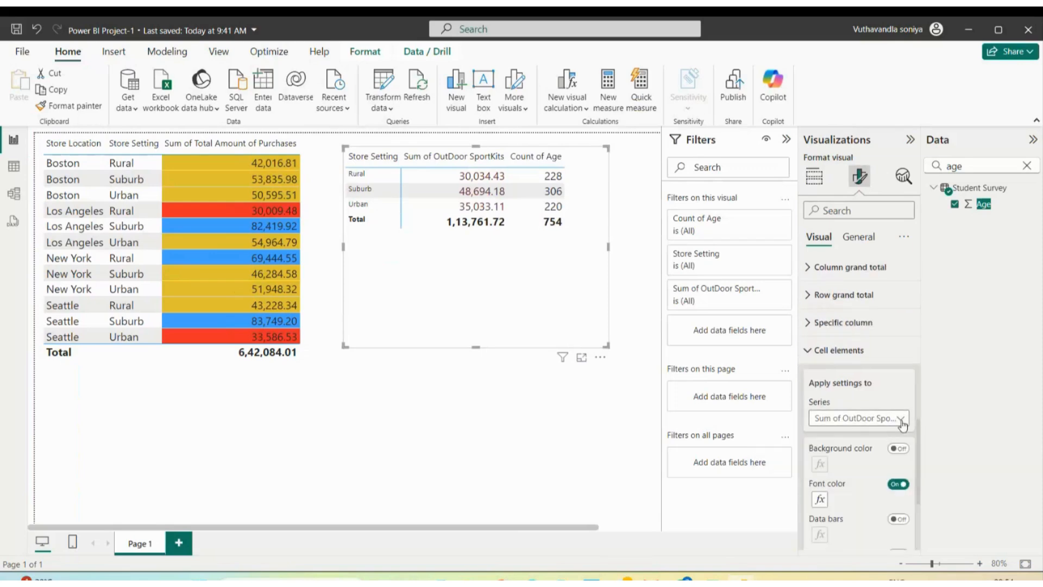
pyautogui.scroll(-1, 864, 503)
pyautogui.scroll(-1, 861, 495)
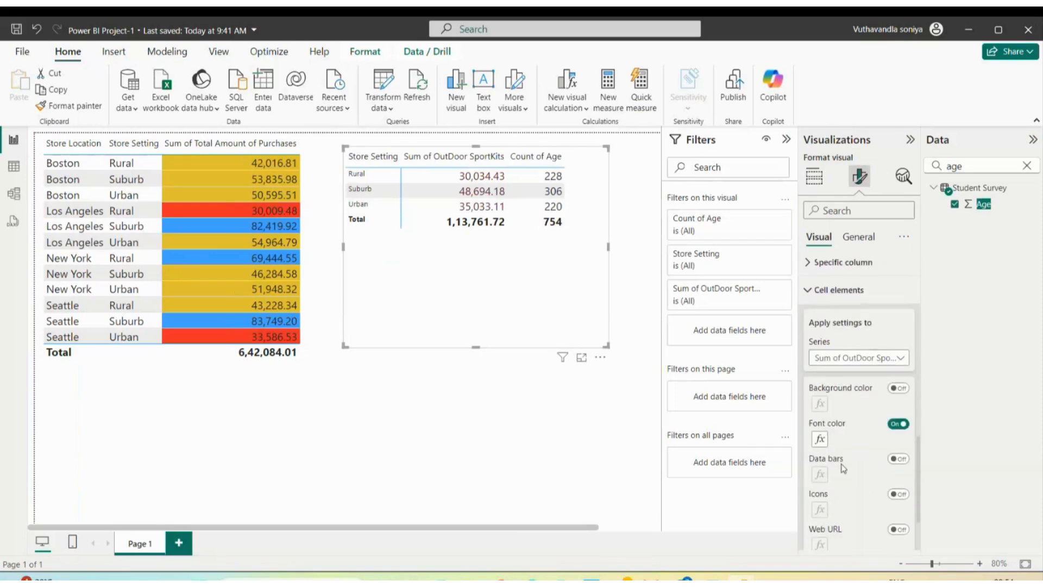
pyautogui.scroll(-2, 852, 478)
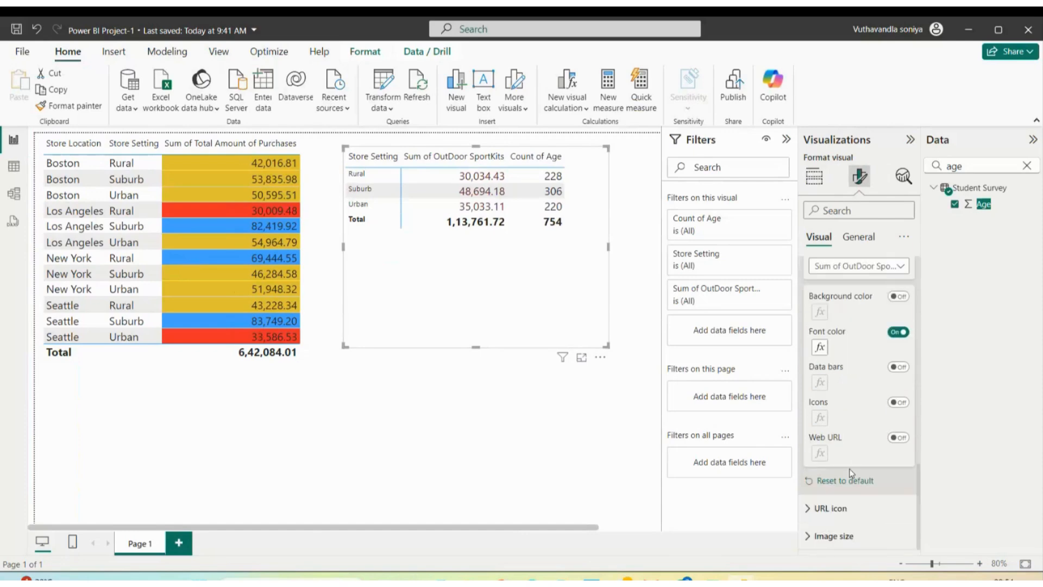
pyautogui.click(820, 348)
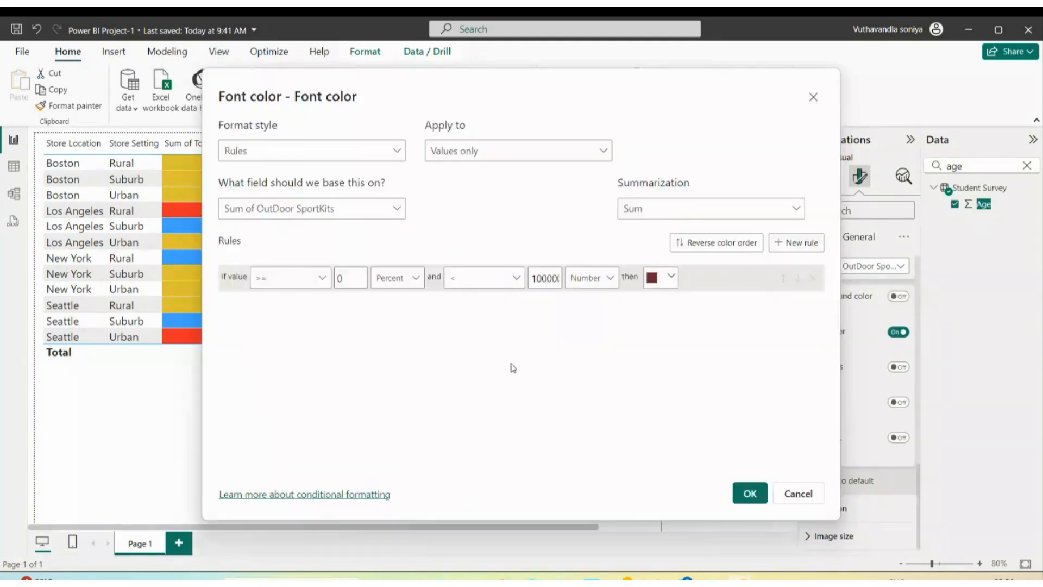
pyautogui.click(750, 495)
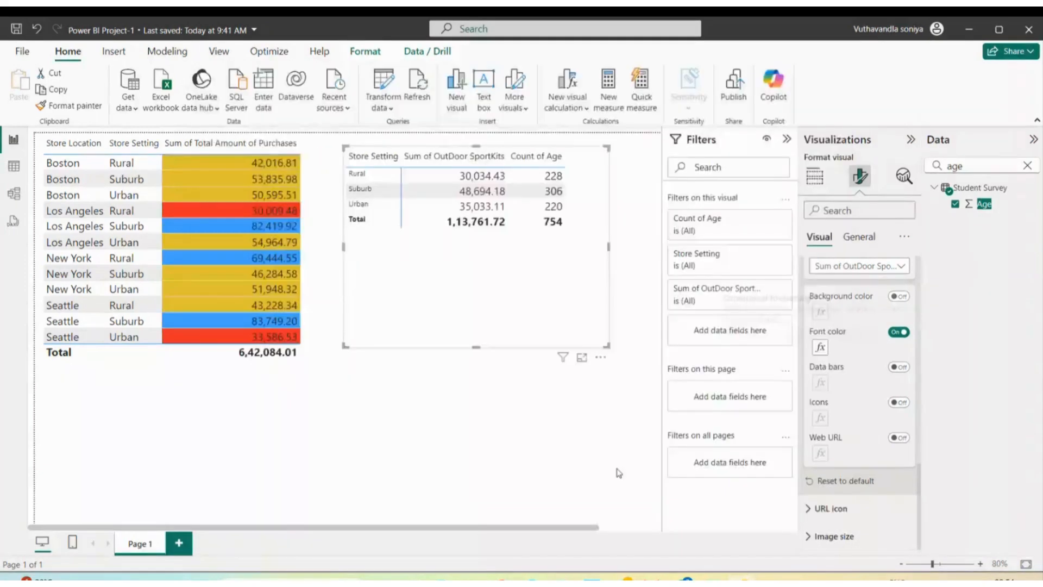
pyautogui.click(619, 472)
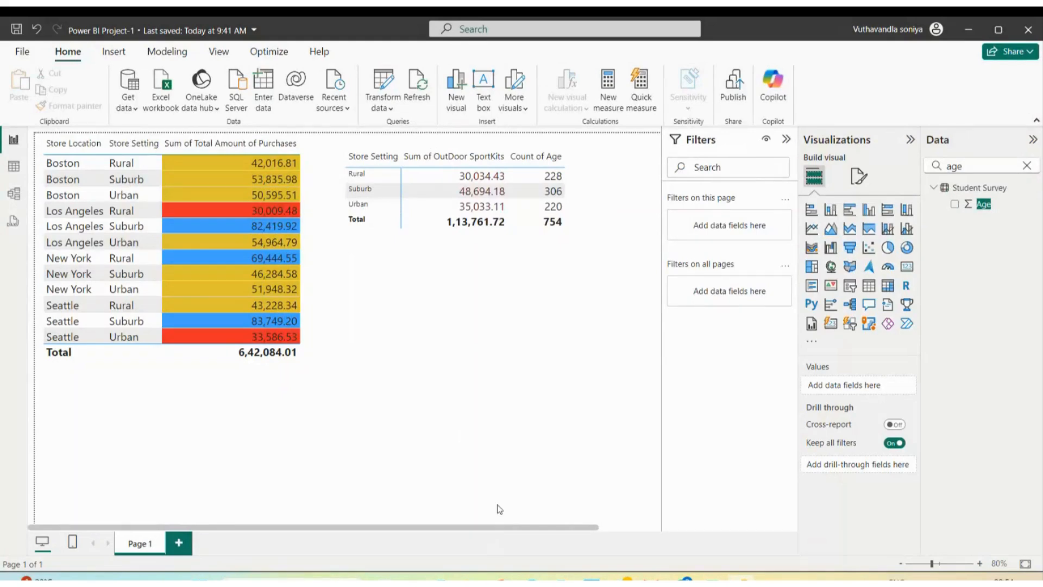
# Step: Switch to the project PDF in Edge to read the funnel chart requirement and return to Power BI
pyautogui.moveTo(532, 581)
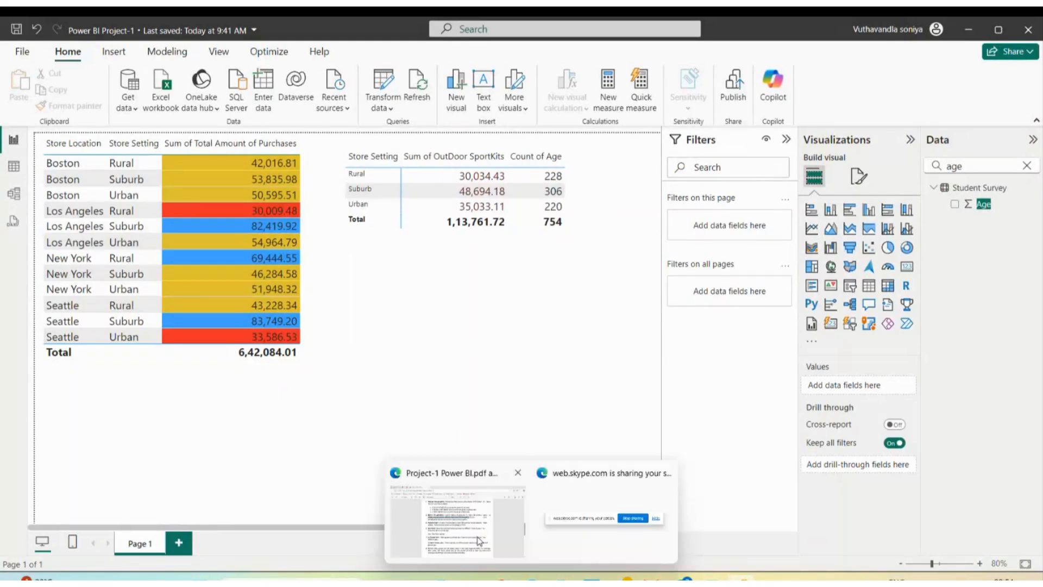
pyautogui.click(478, 537)
pyautogui.scroll(-1, 311, 285)
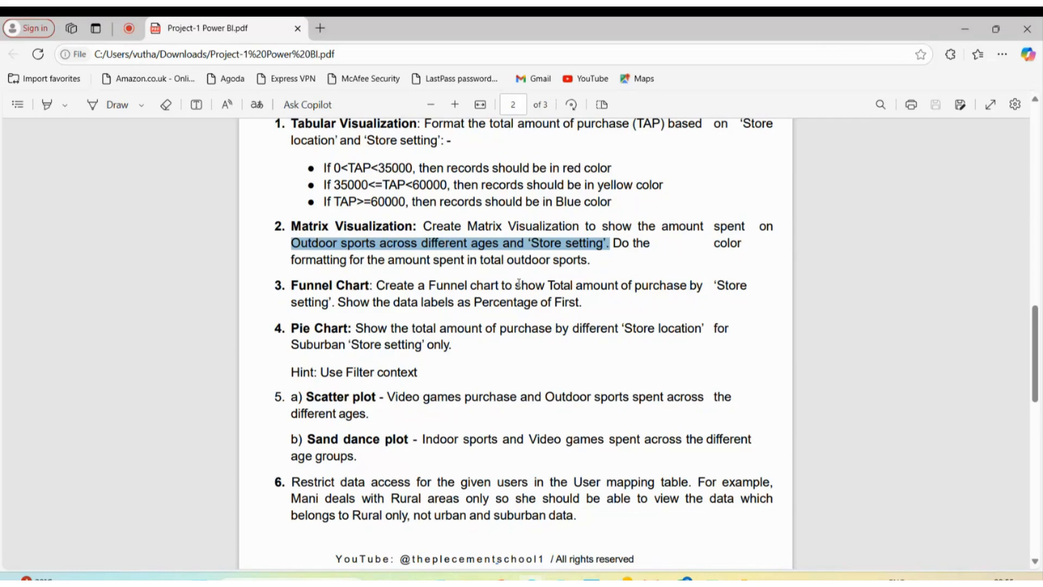
pyautogui.moveTo(544, 285); pyautogui.dragTo(580, 260)
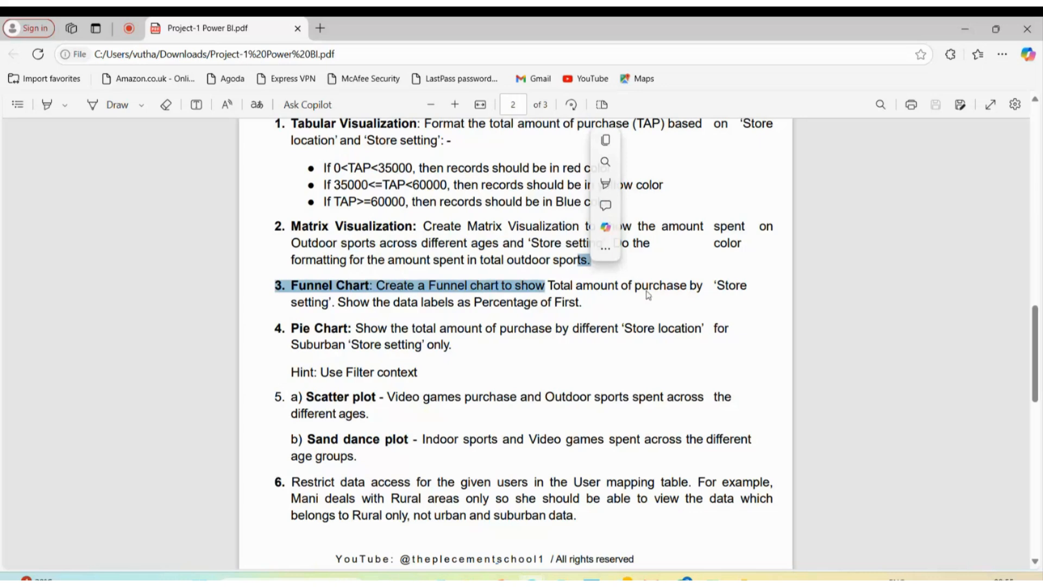
pyautogui.click(680, 298)
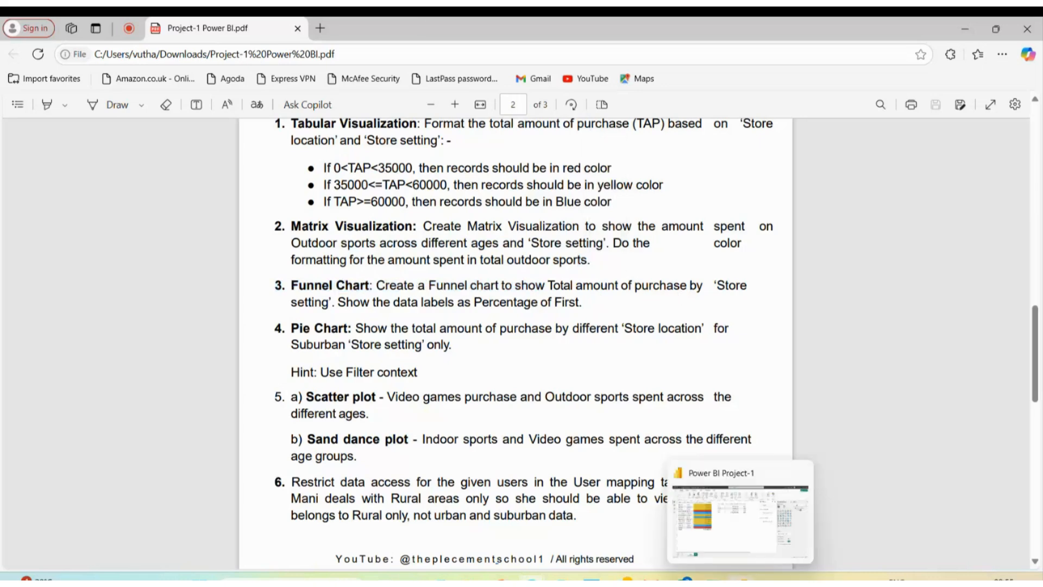
pyautogui.click(739, 522)
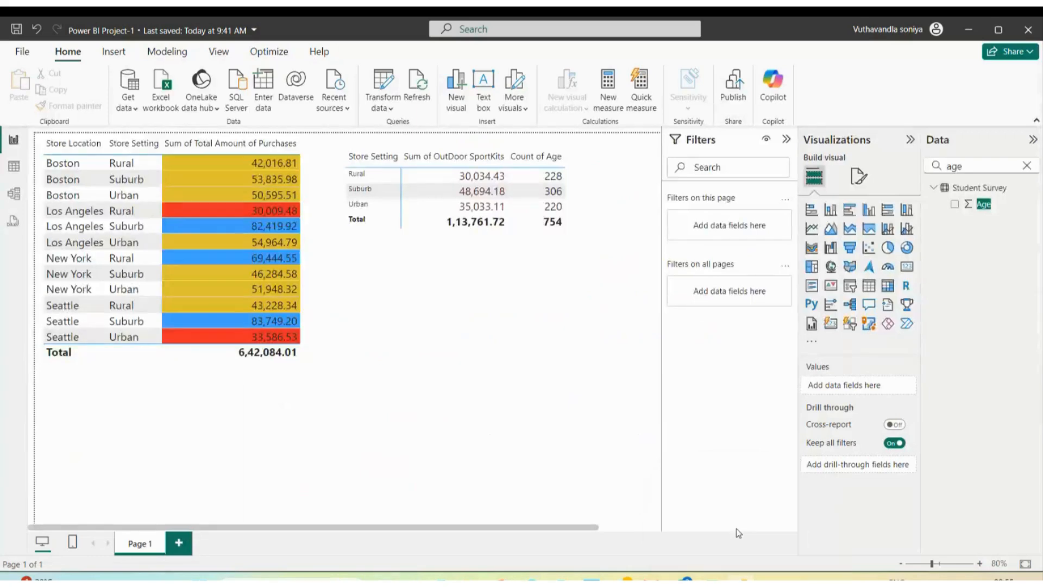
# Step: Add a new report page, insert a funnel chart on it and enlarge the chart in height and width
pyautogui.click(179, 543)
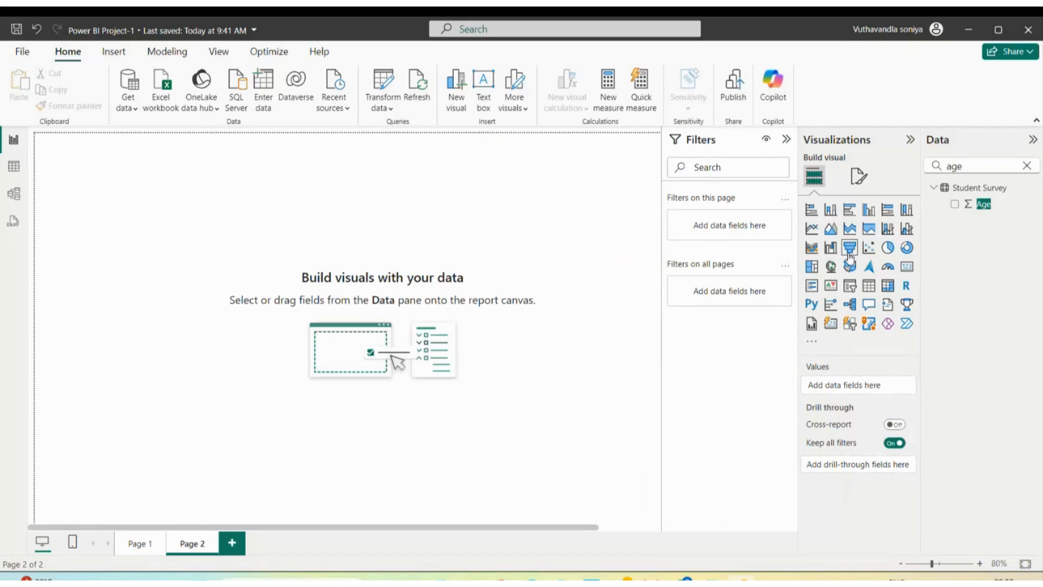
pyautogui.click(850, 251)
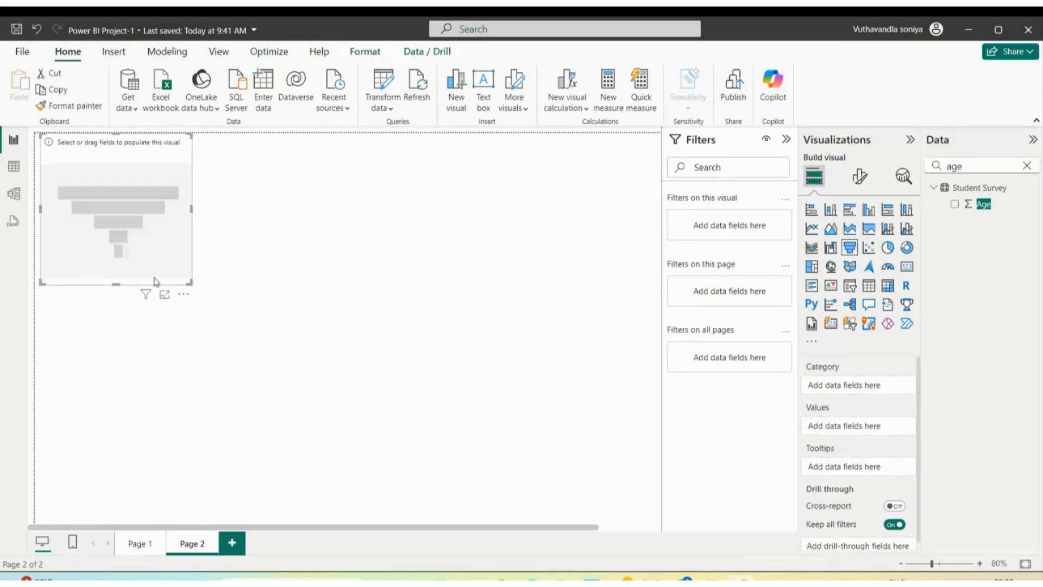
pyautogui.moveTo(122, 288); pyautogui.dragTo(119, 350)
pyautogui.moveTo(190, 239); pyautogui.dragTo(287, 249)
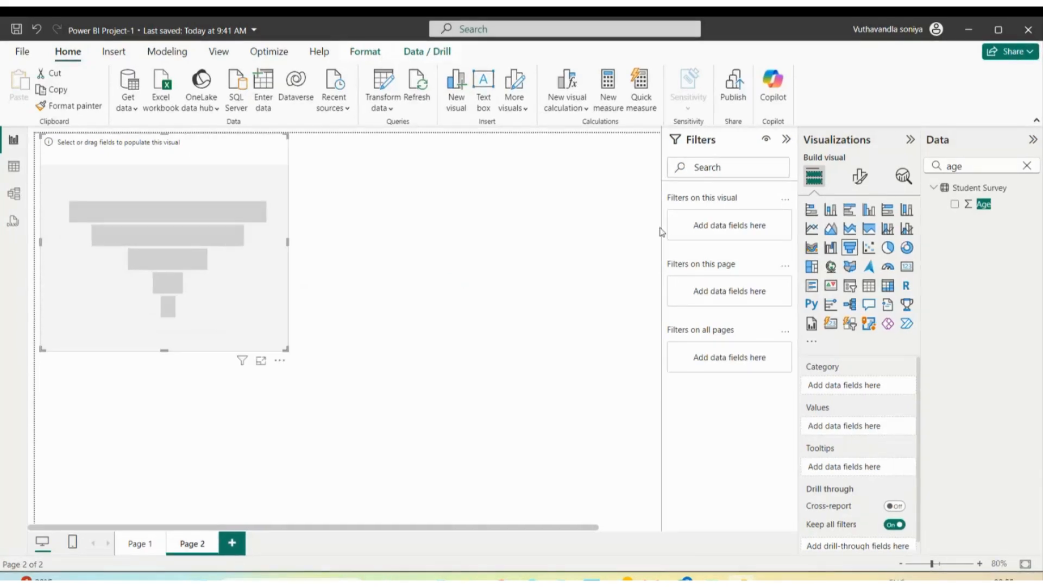
# Step: Search the data fields for "setti", add Store Setting as the funnel chart's category and clear the search
pyautogui.click(1027, 166)
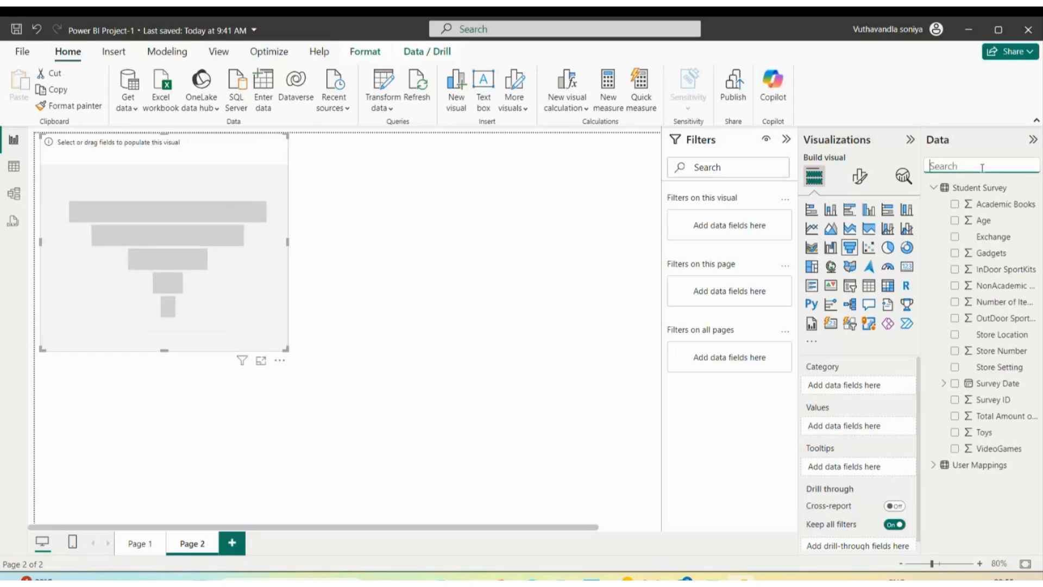
pyautogui.write('tota')
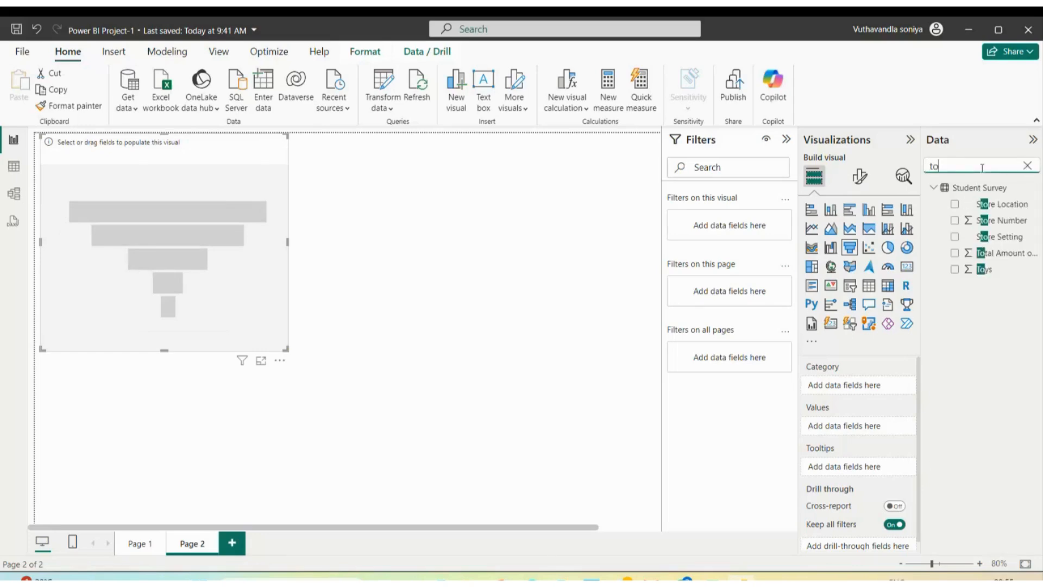
pyautogui.press('BackSpace')
pyautogui.press('BackSpace')
pyautogui.press('BackSpace')
pyautogui.press('BackSpace')
pyautogui.write('setti')
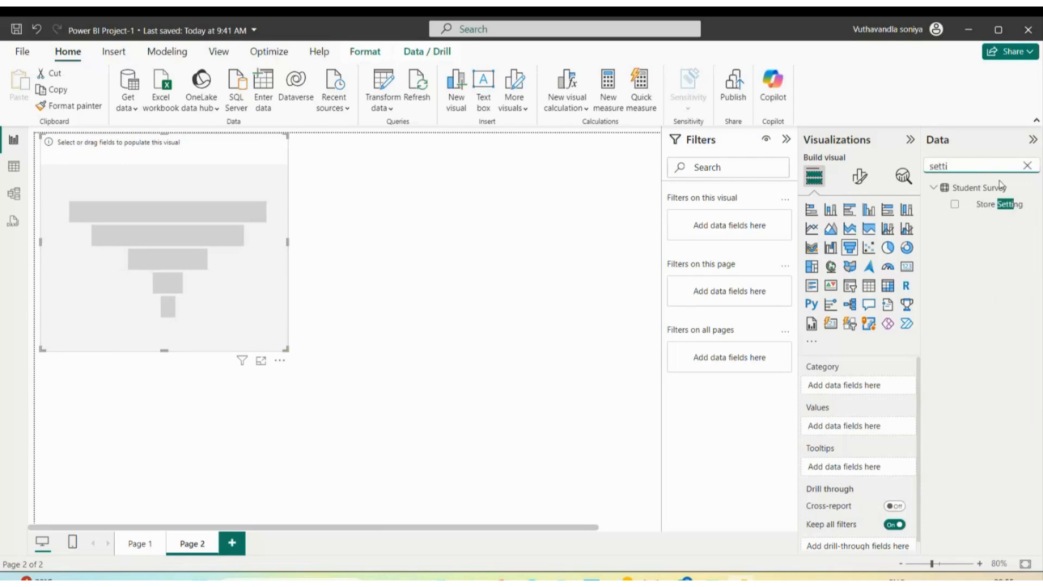
pyautogui.click(954, 205)
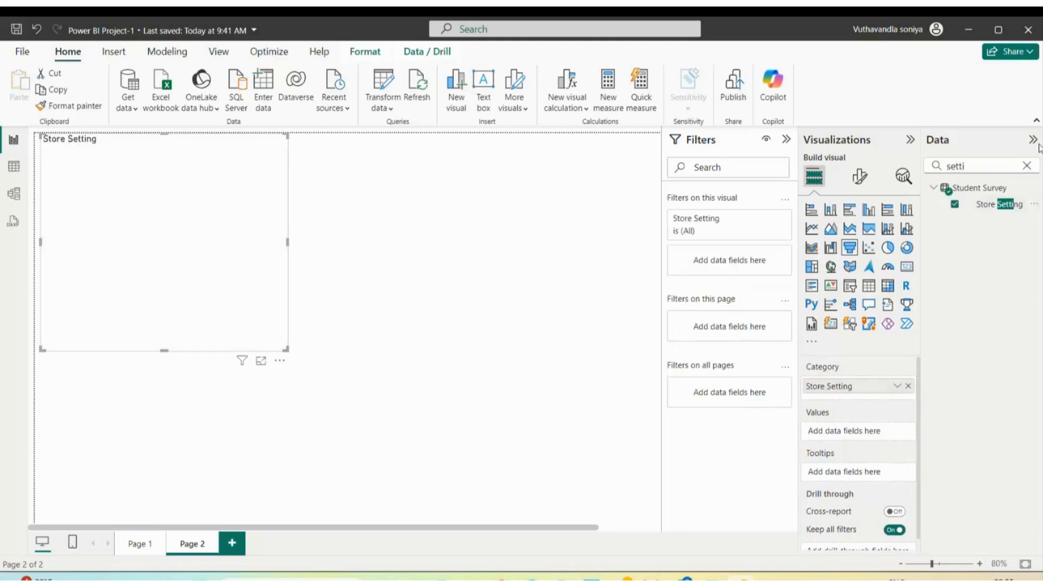
pyautogui.click(1027, 166)
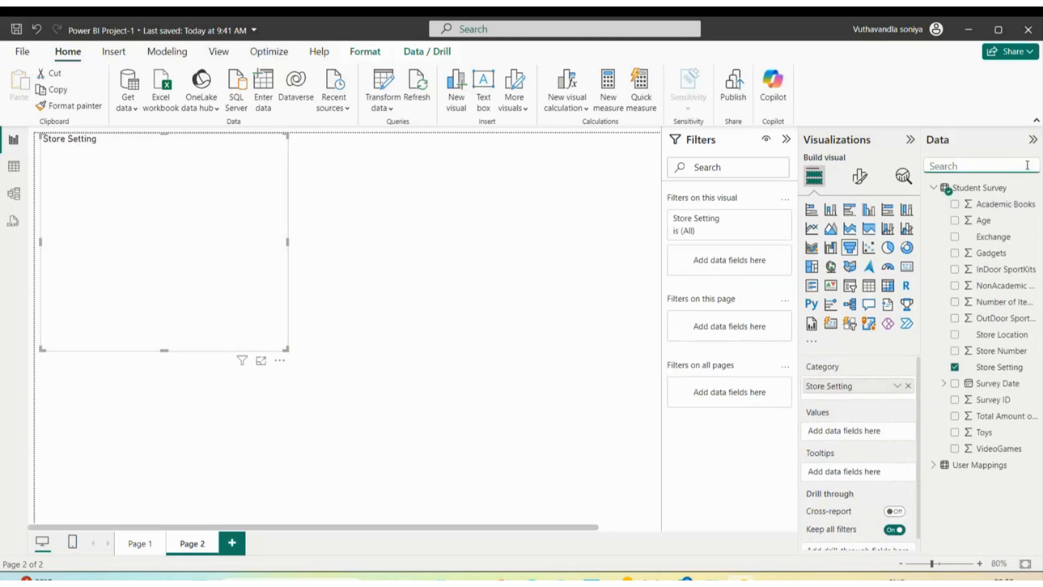
# Step: Search the data fields for "tota", add Total Amount of Purchases as the funnel chart's values and enlarge the chart in width and height
pyautogui.write('tota')
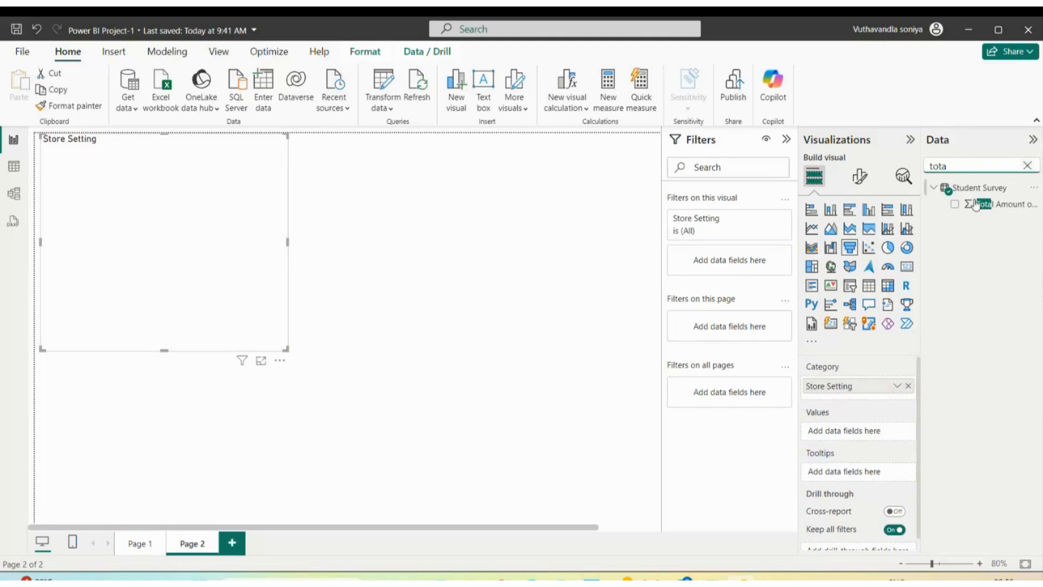
pyautogui.click(954, 205)
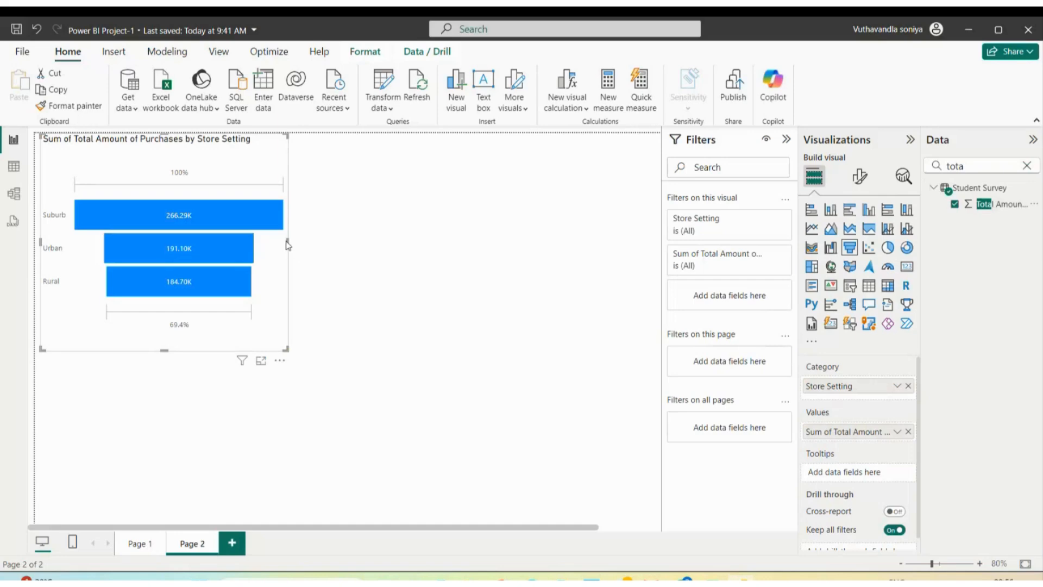
pyautogui.moveTo(287, 240); pyautogui.dragTo(308, 242)
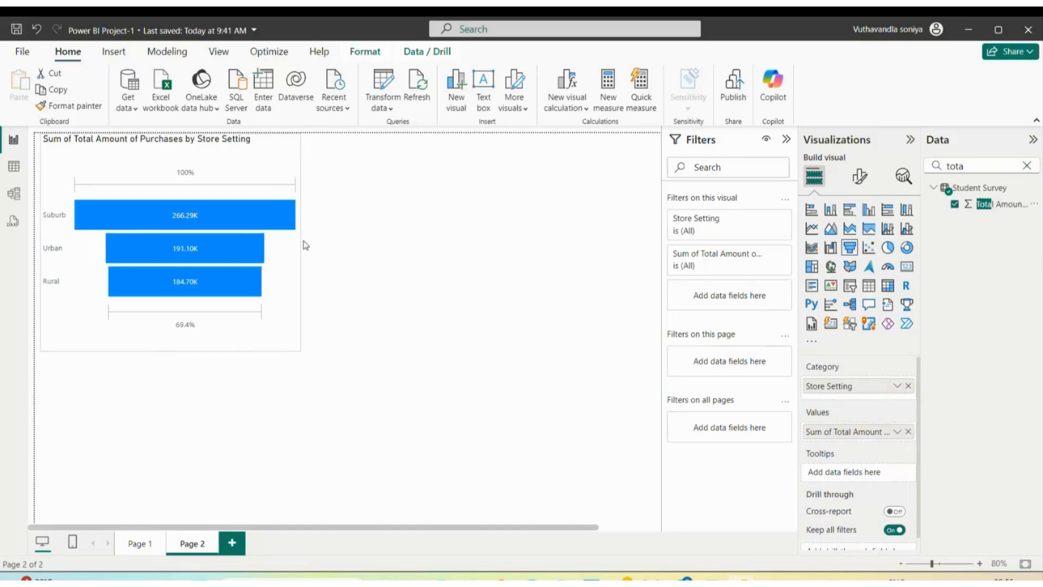
pyautogui.moveTo(175, 350); pyautogui.dragTo(174, 395)
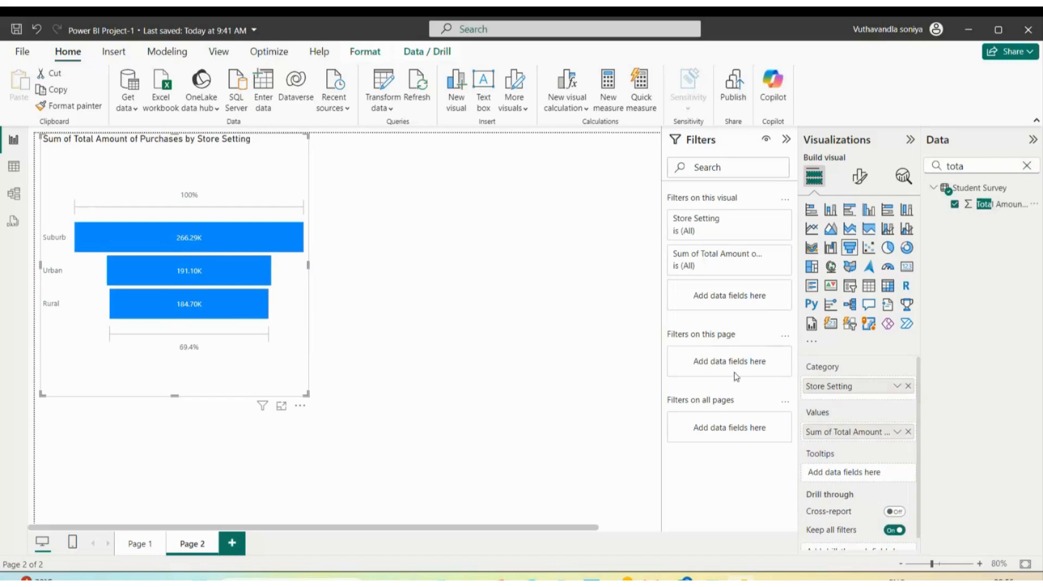
pyautogui.scroll(-1, 852, 494)
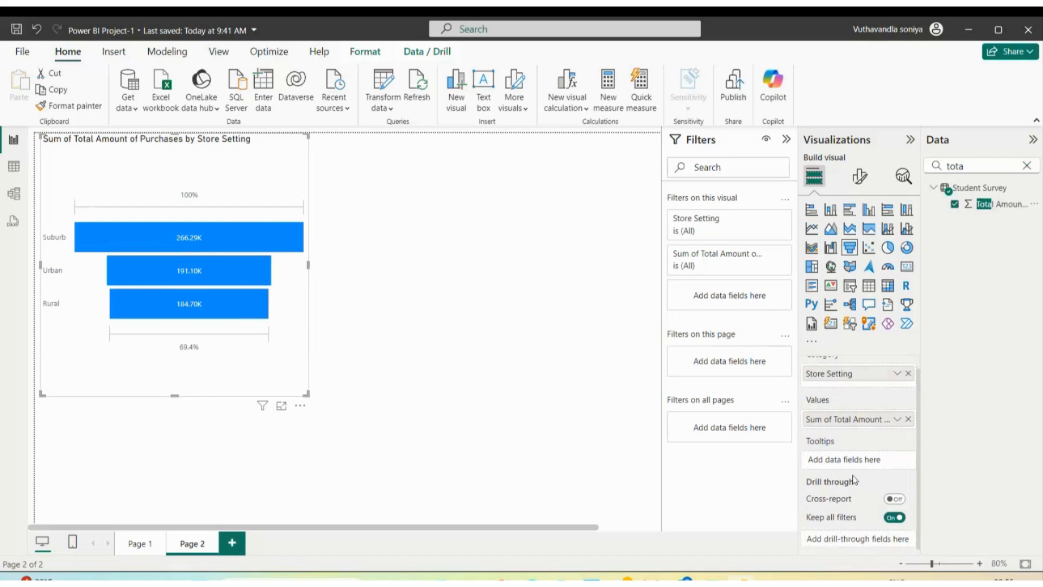
pyautogui.click(898, 420)
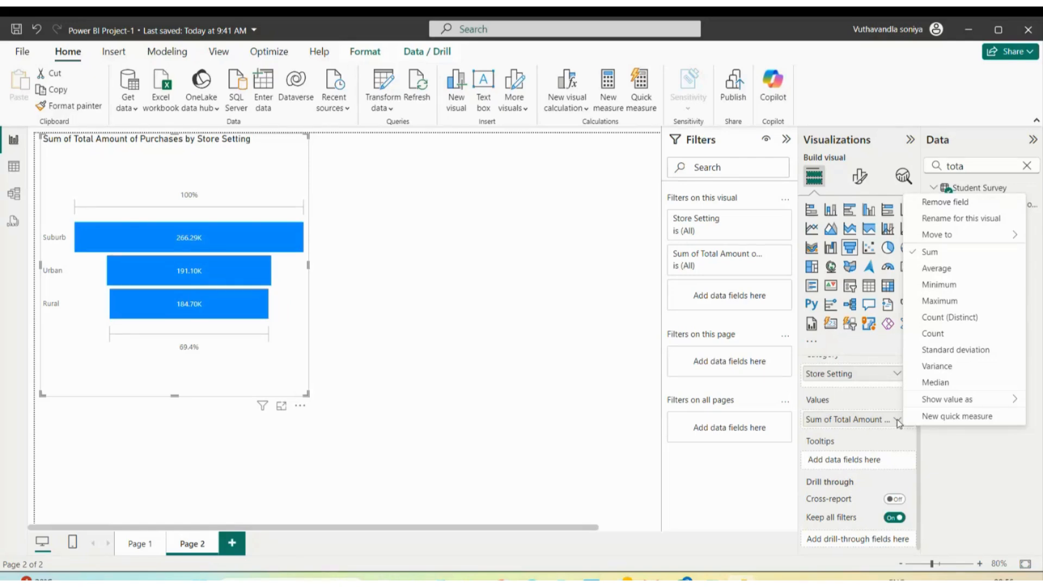
pyautogui.click(935, 417)
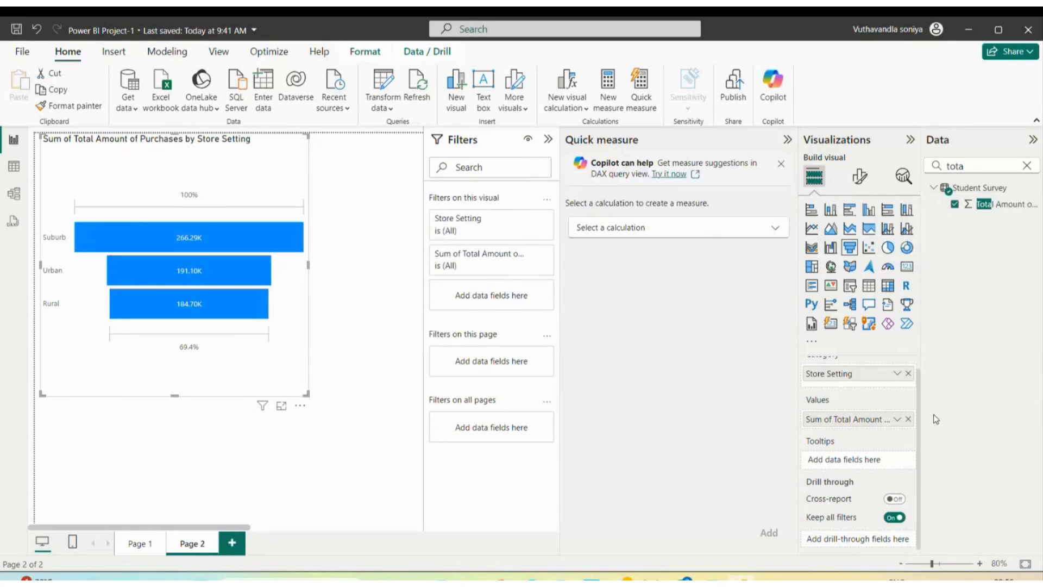
pyautogui.click(777, 227)
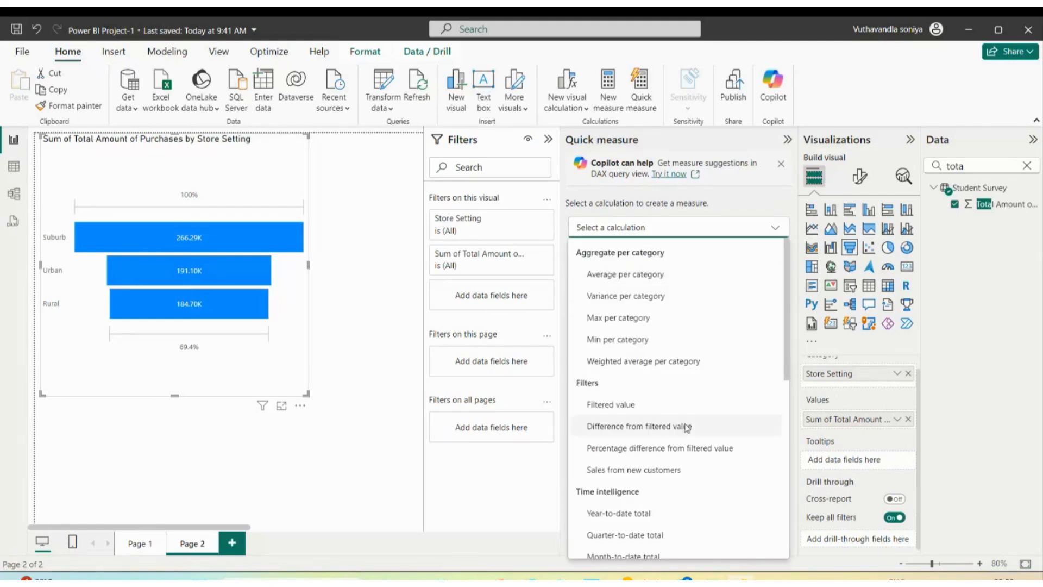
pyautogui.scroll(-3, 686, 427)
pyautogui.scroll(-3, 686, 428)
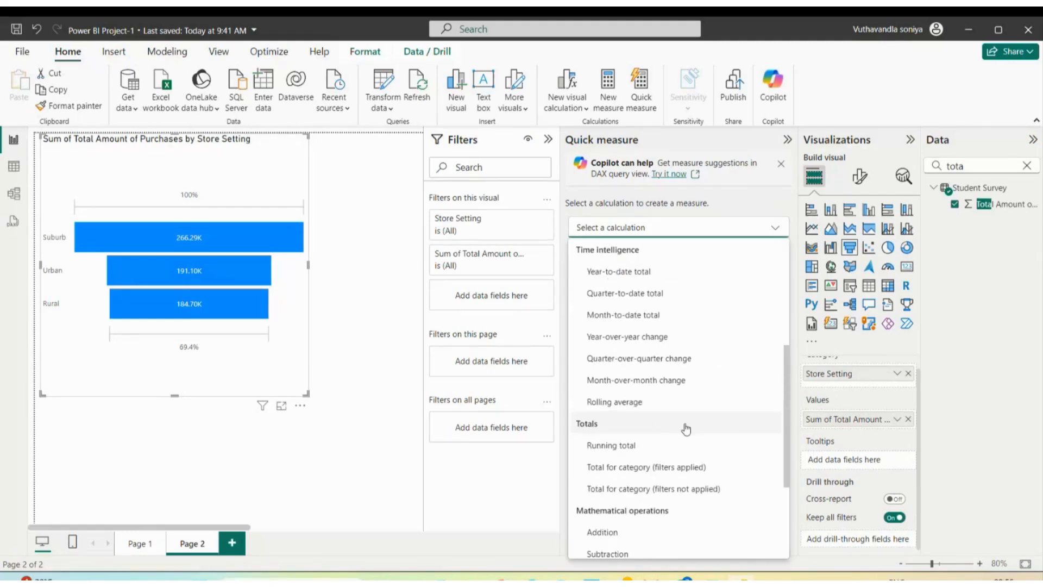
pyautogui.scroll(-2, 687, 429)
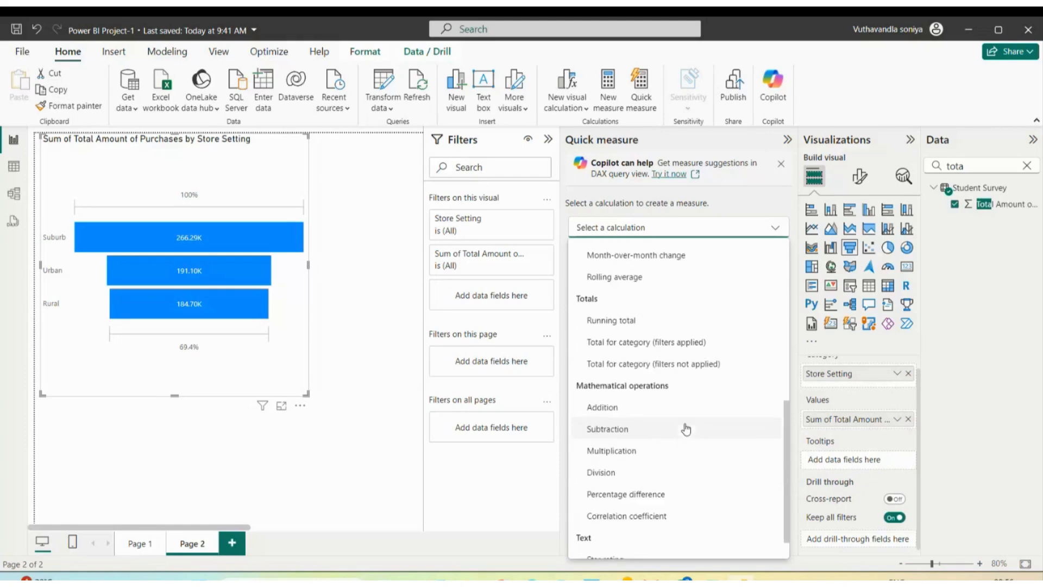
pyautogui.scroll(-1, 685, 428)
pyautogui.click(392, 480)
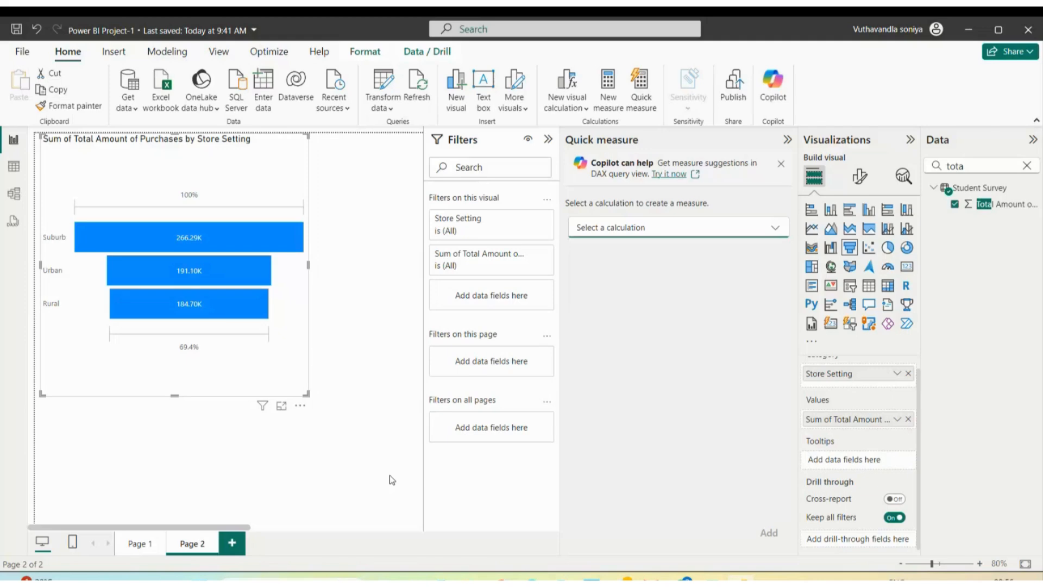
pyautogui.click(781, 163)
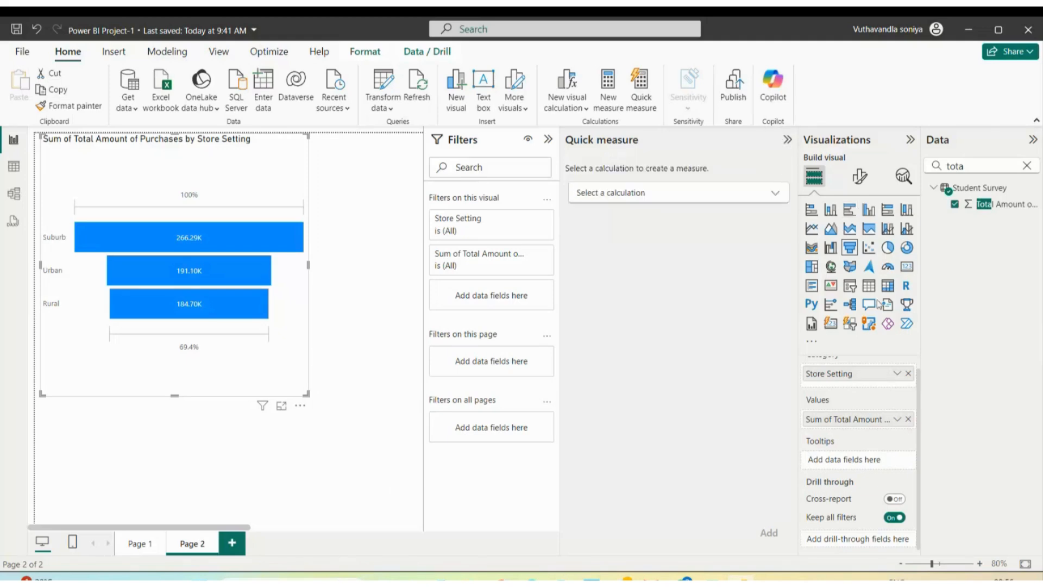
# Step: Check the funnel chart's label requirement in the project PDF in Edge, return to Power BI and open the chart's data label options
pyautogui.click(862, 175)
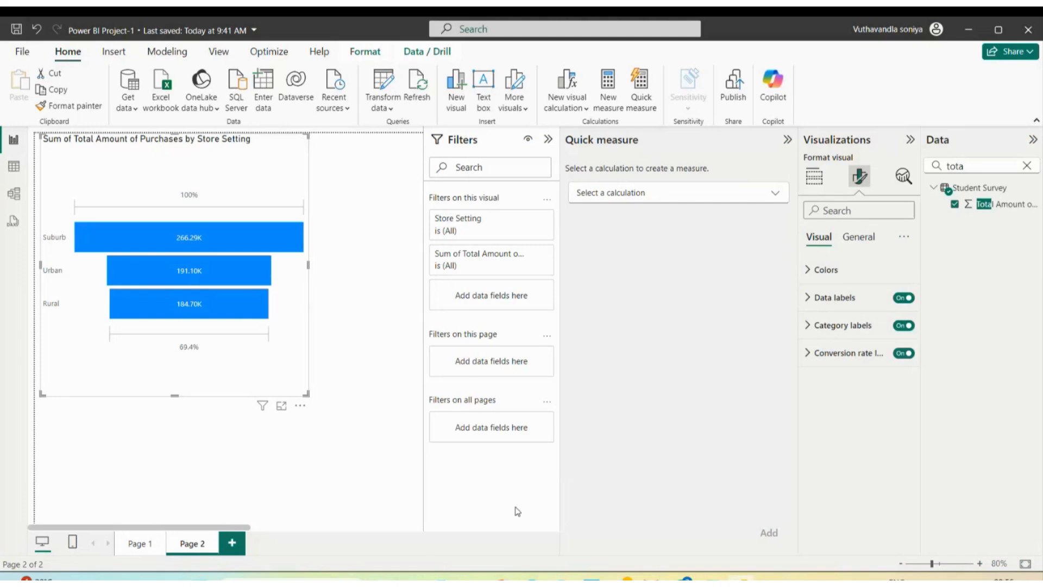
pyautogui.moveTo(682, 578)
pyautogui.moveTo(532, 579)
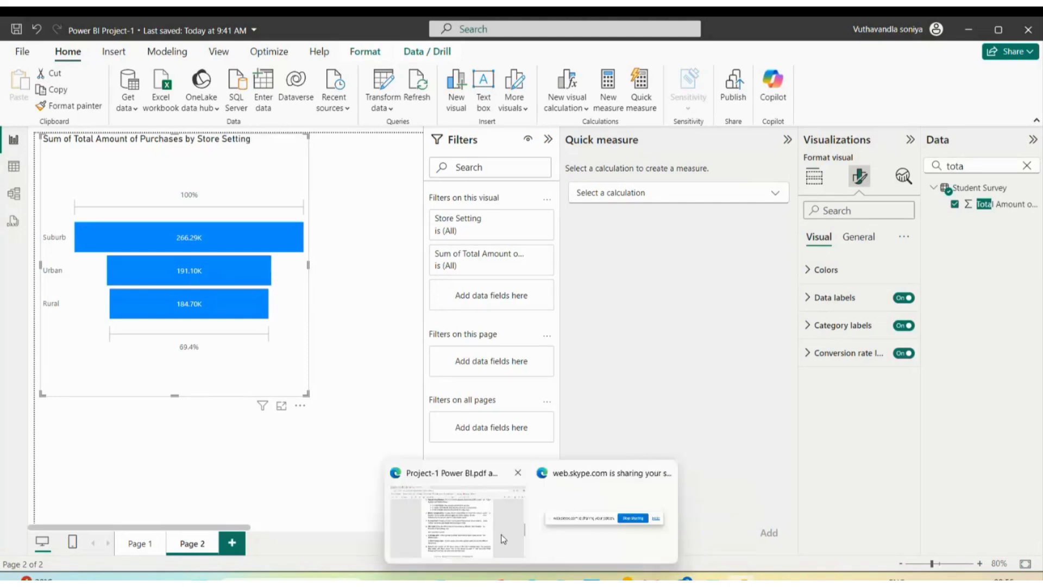
pyautogui.click(503, 539)
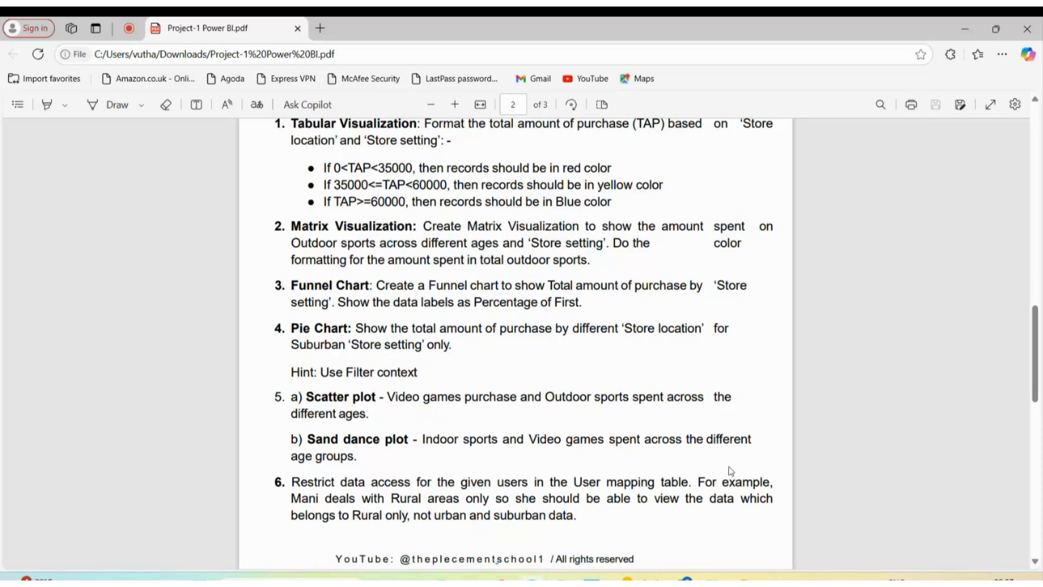
pyautogui.moveTo(741, 576)
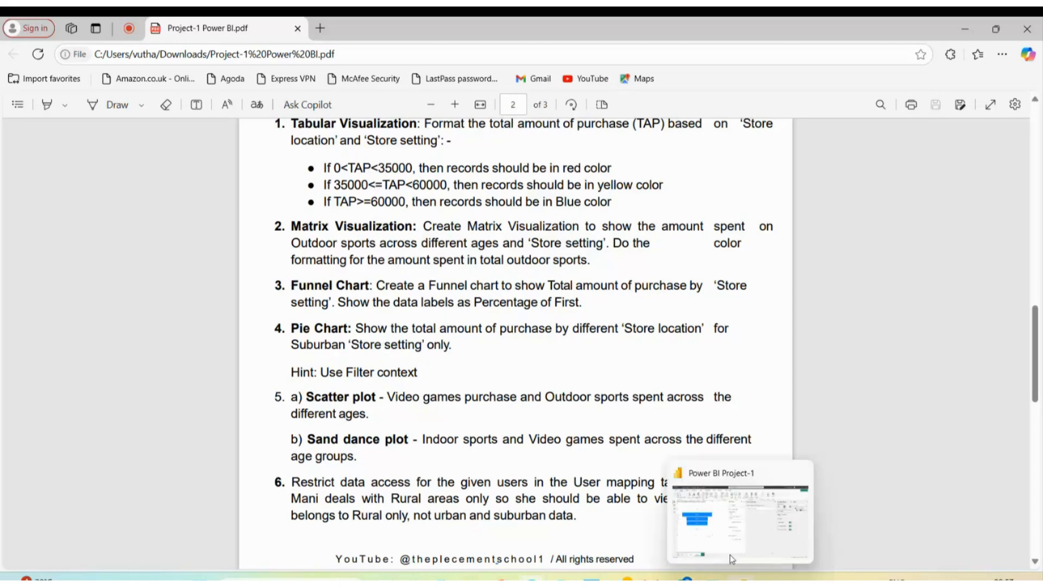
pyautogui.click(730, 554)
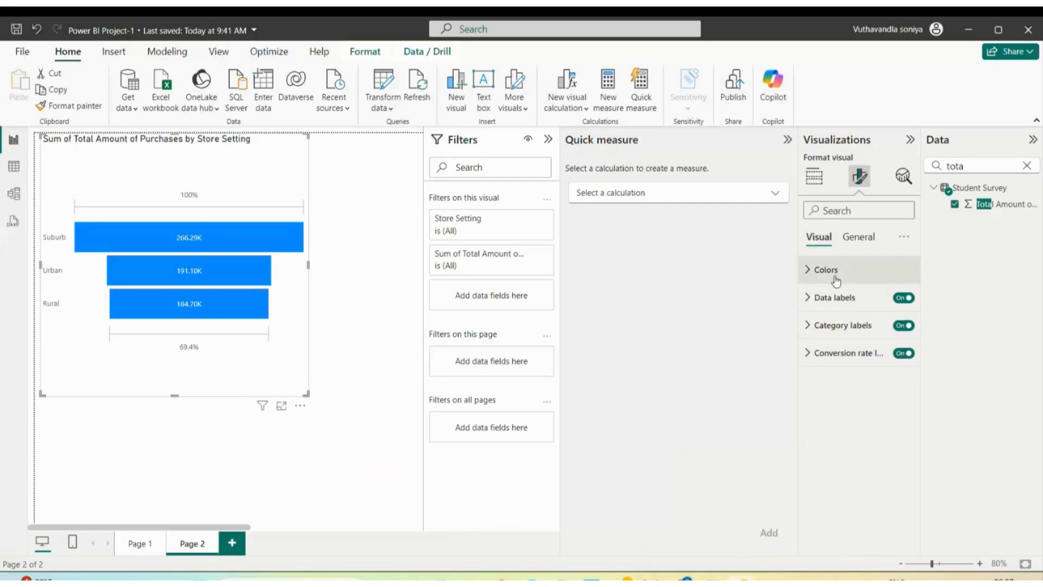
pyautogui.click(787, 139)
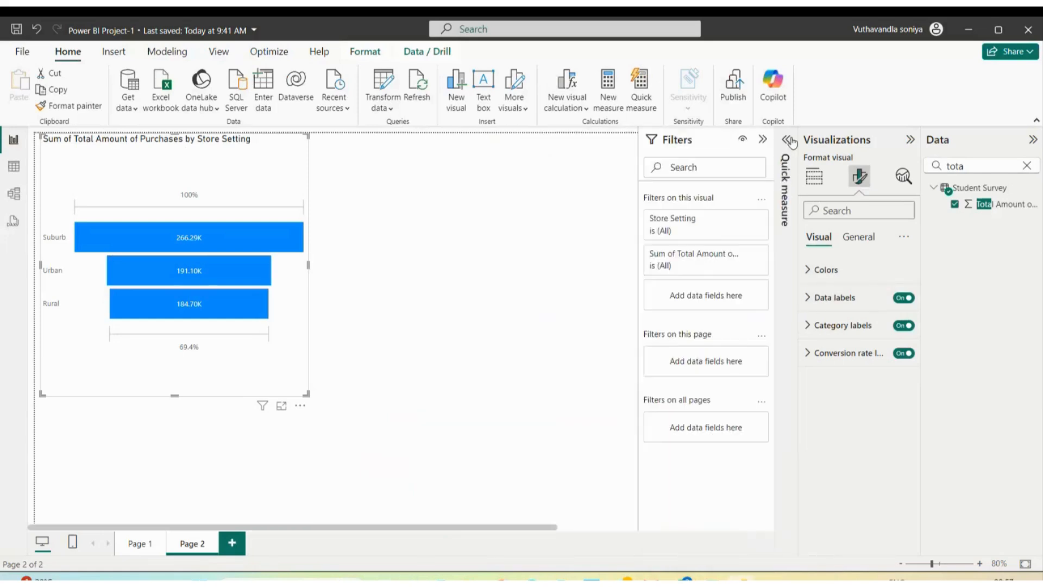
pyautogui.click(808, 298)
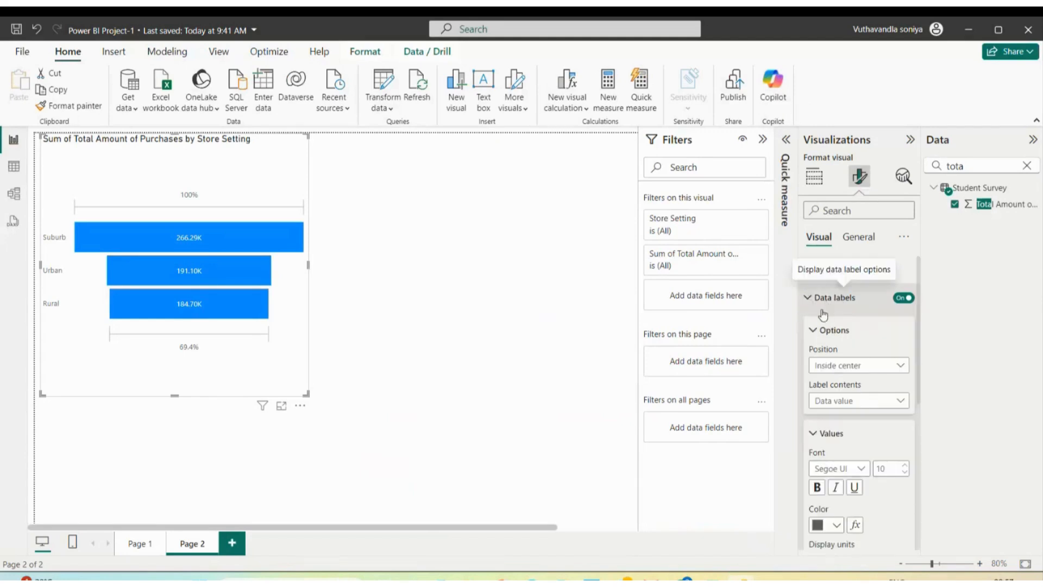
# Step: Try the Outside end position for the funnel chart's data labels and set it back to Inside center
pyautogui.click(889, 370)
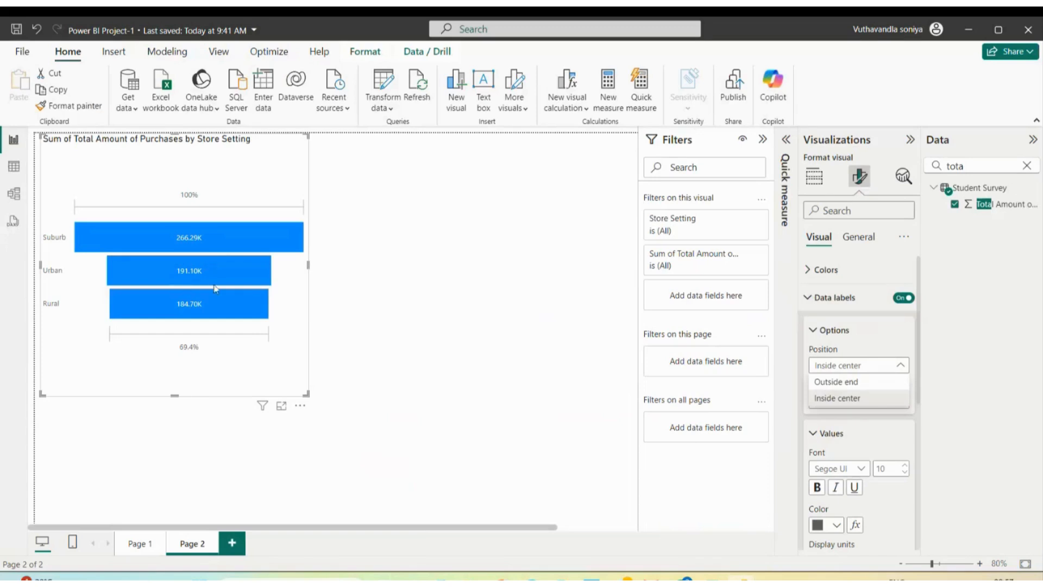
pyautogui.click(835, 383)
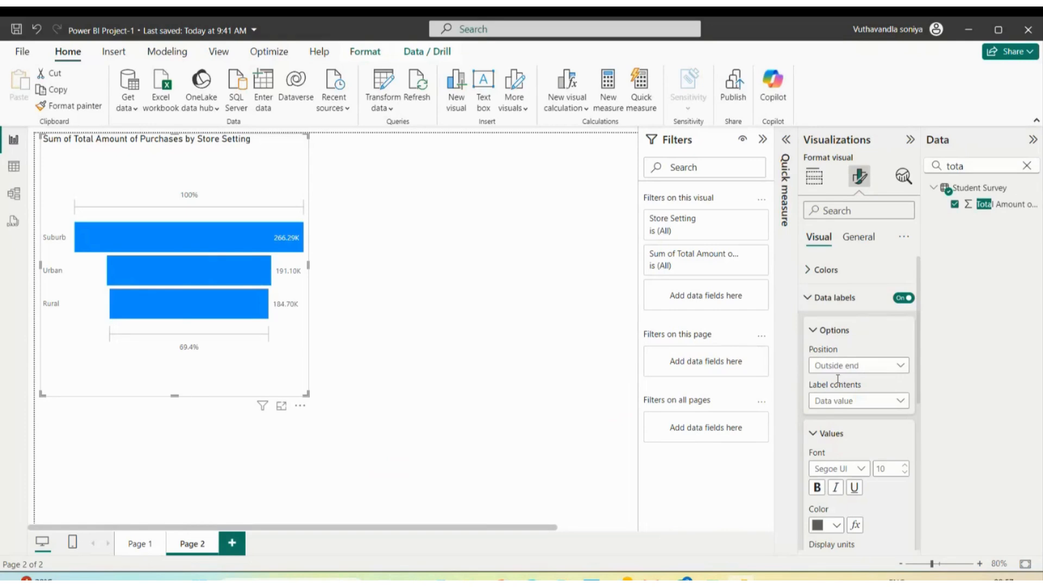
pyautogui.click(833, 368)
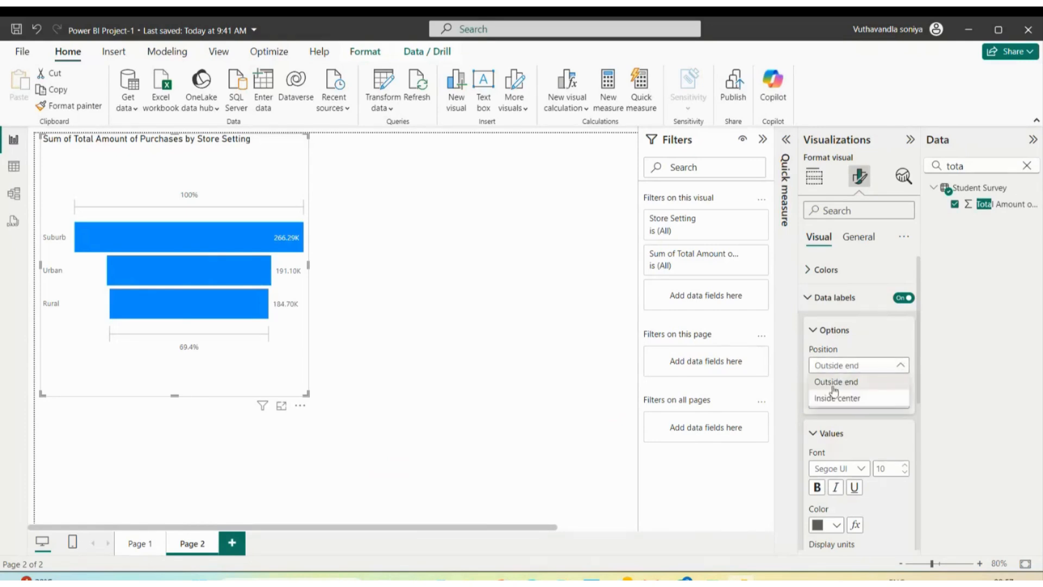
pyautogui.click(835, 401)
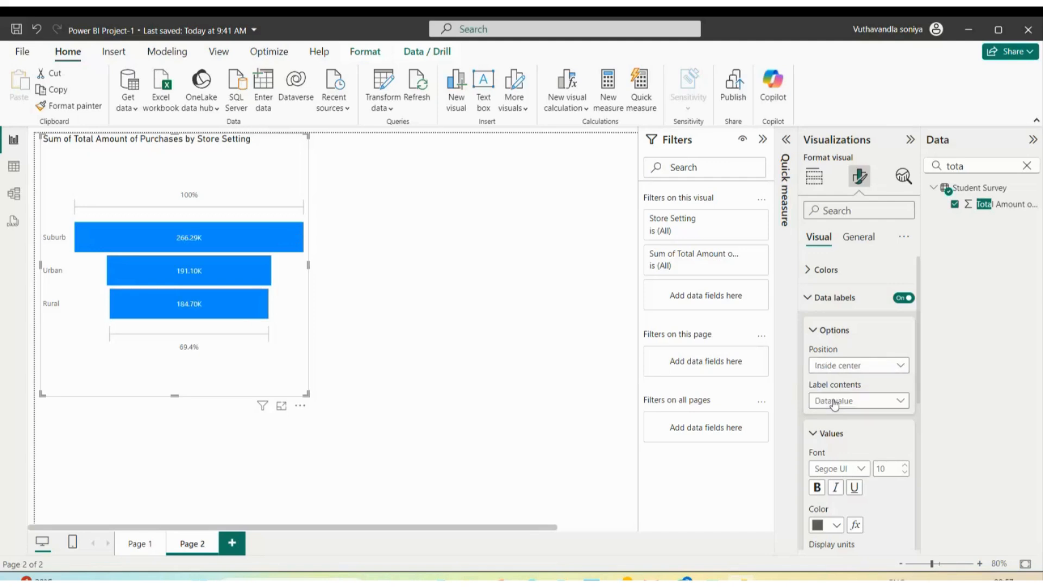
# Step: Set the funnel chart's data label contents to "Data value, percent of first" and inspect the Urban bar's label
pyautogui.click(835, 404)
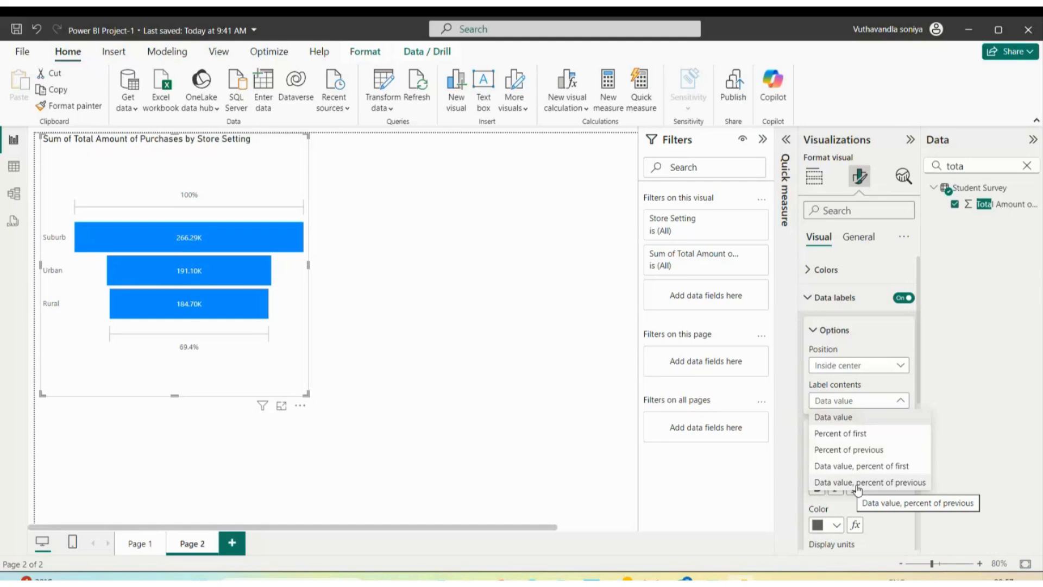
pyautogui.click(835, 466)
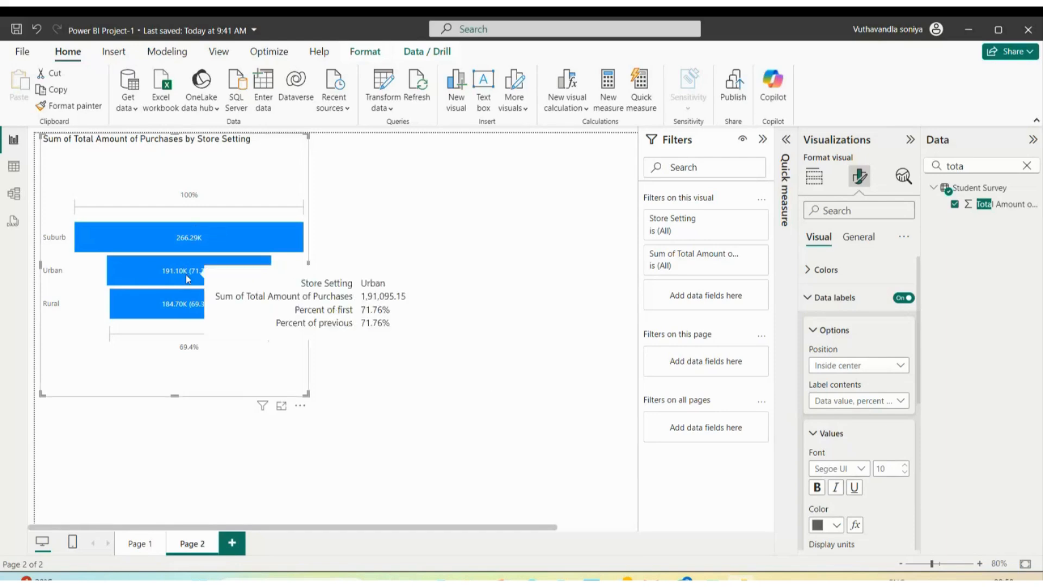
pyautogui.moveTo(198, 249)
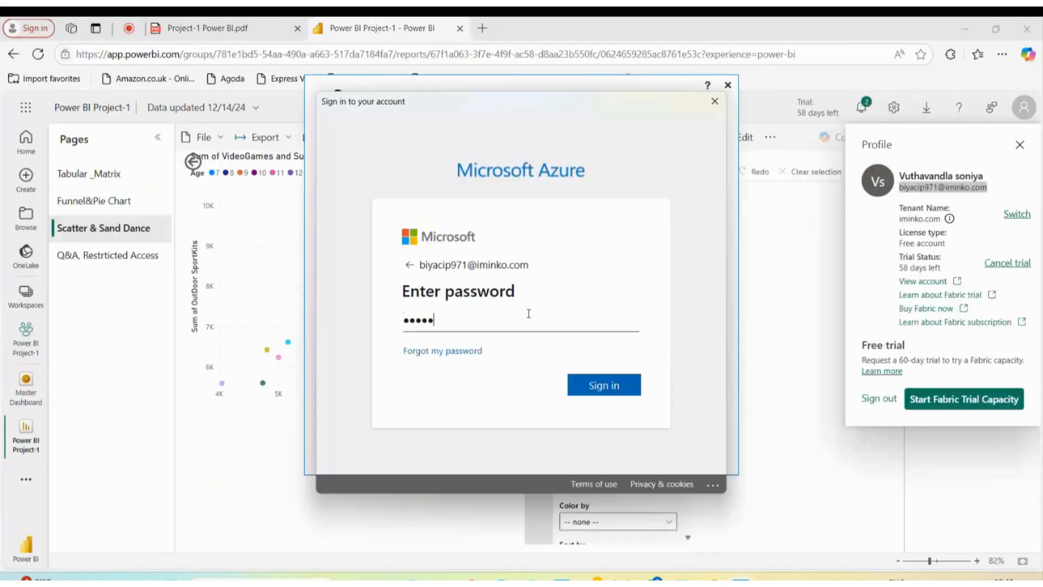